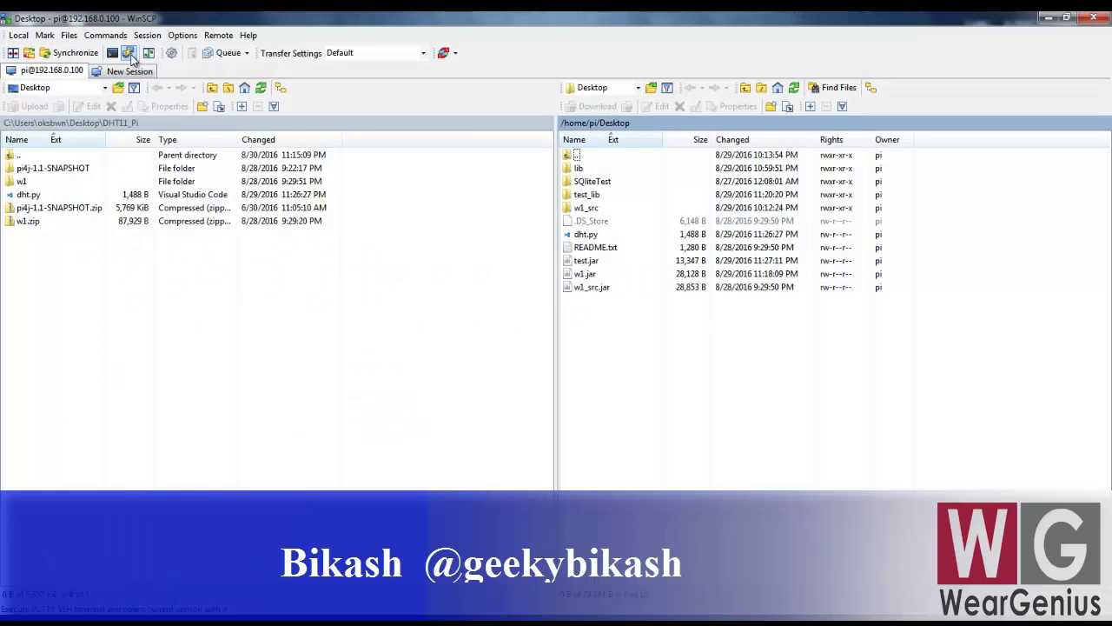
Step: Launch a PuTTY terminal logged in to the Raspberry Pi from WinSCP's current session
{"action": "left_click", "coordinate": [128, 53]}
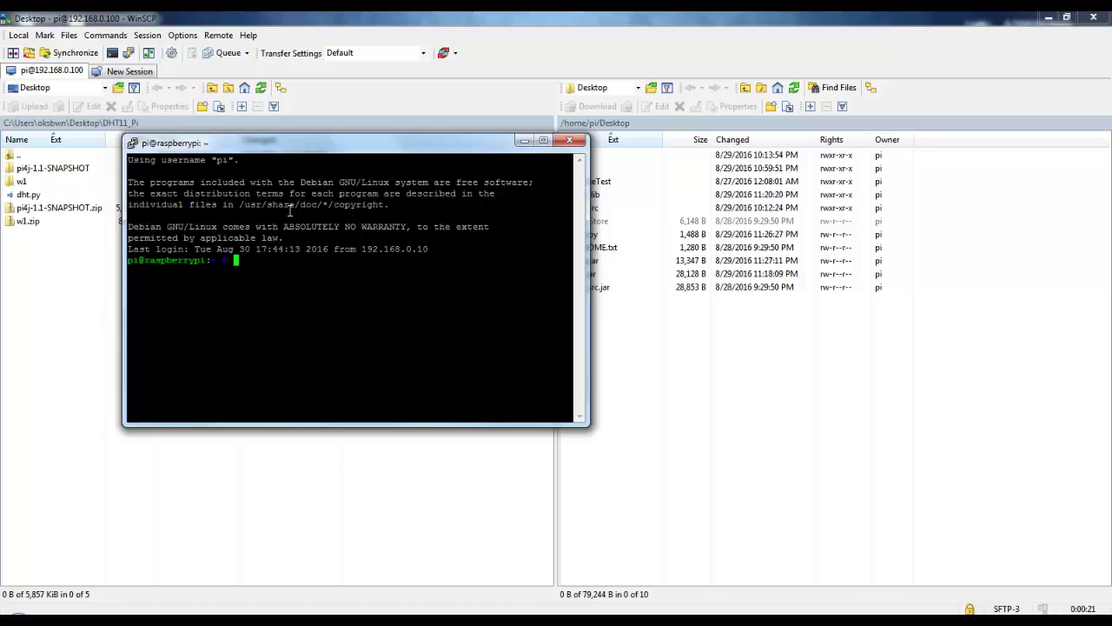
Step: List the Pi's home directory with ls, then clear the terminal screen
{"action": "type", "text": "ls"}
{"action": "key", "text": "Return"}
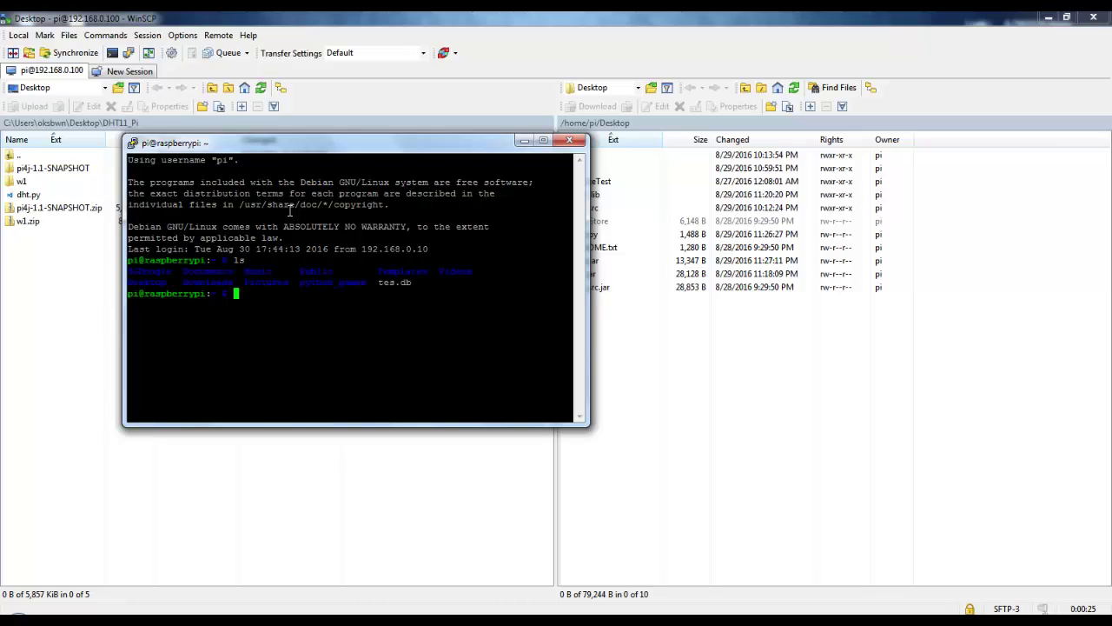
{"action": "type", "text": "clear"}
{"action": "key", "text": "Return"}
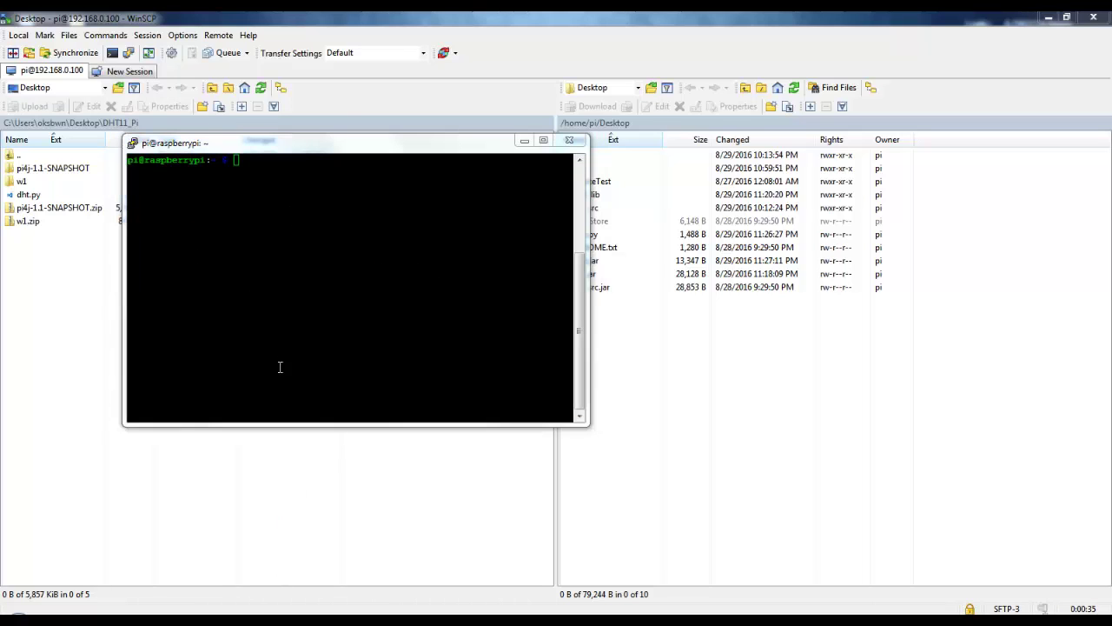
Step: Go back to WinSCP showing the Pi's /home/pi folder beside the local Desktop
{"action": "left_click", "coordinate": [291, 307]}
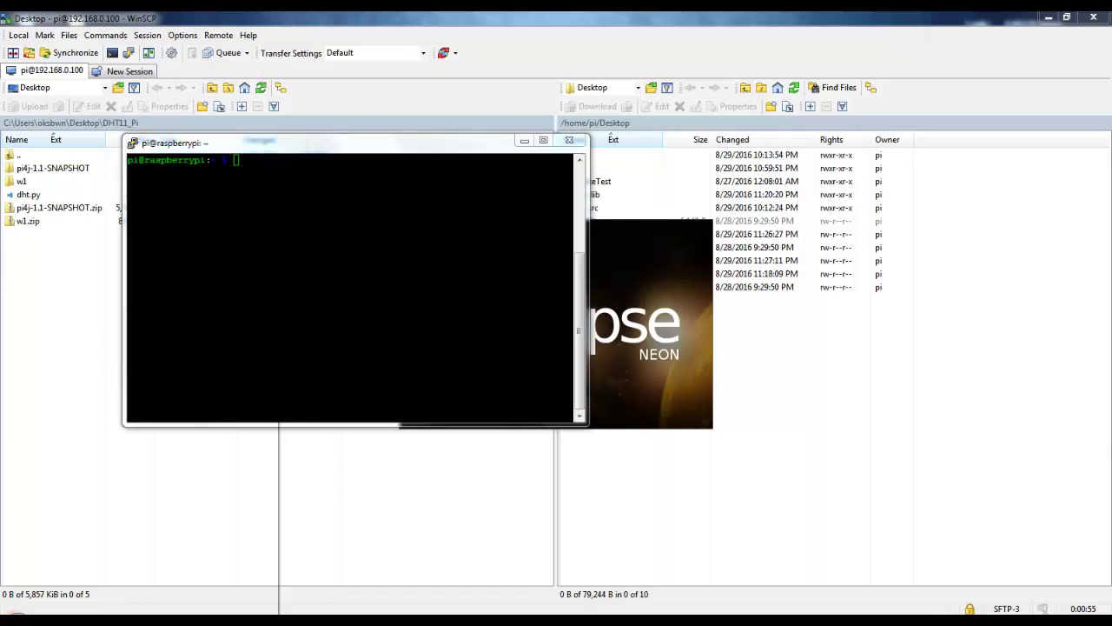
{"action": "key", "text": "super"}
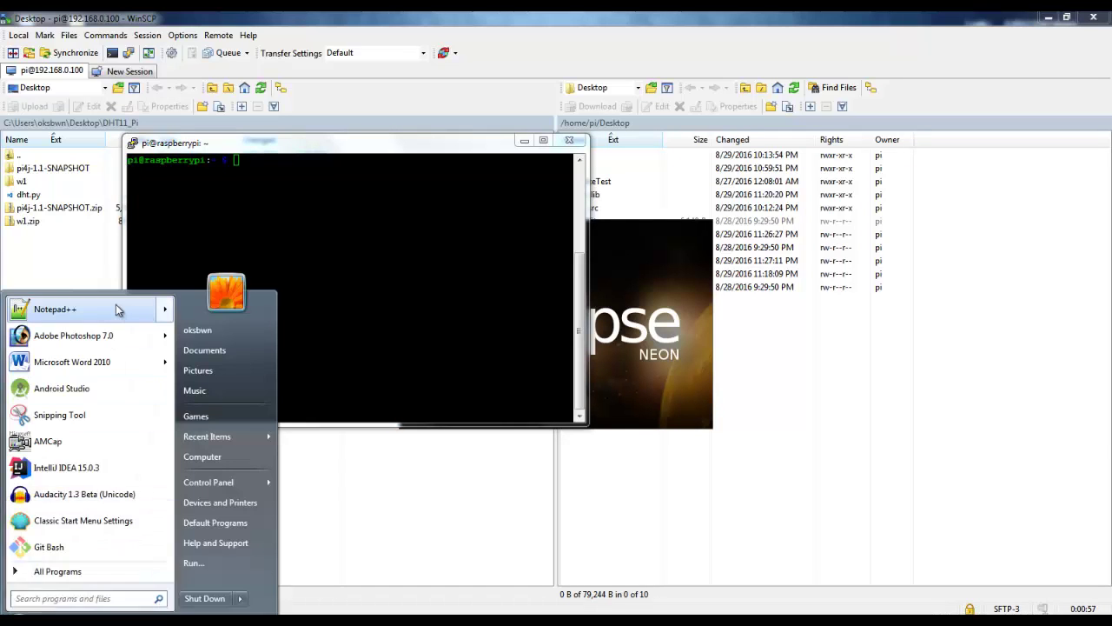
{"action": "left_click", "coordinate": [116, 309]}
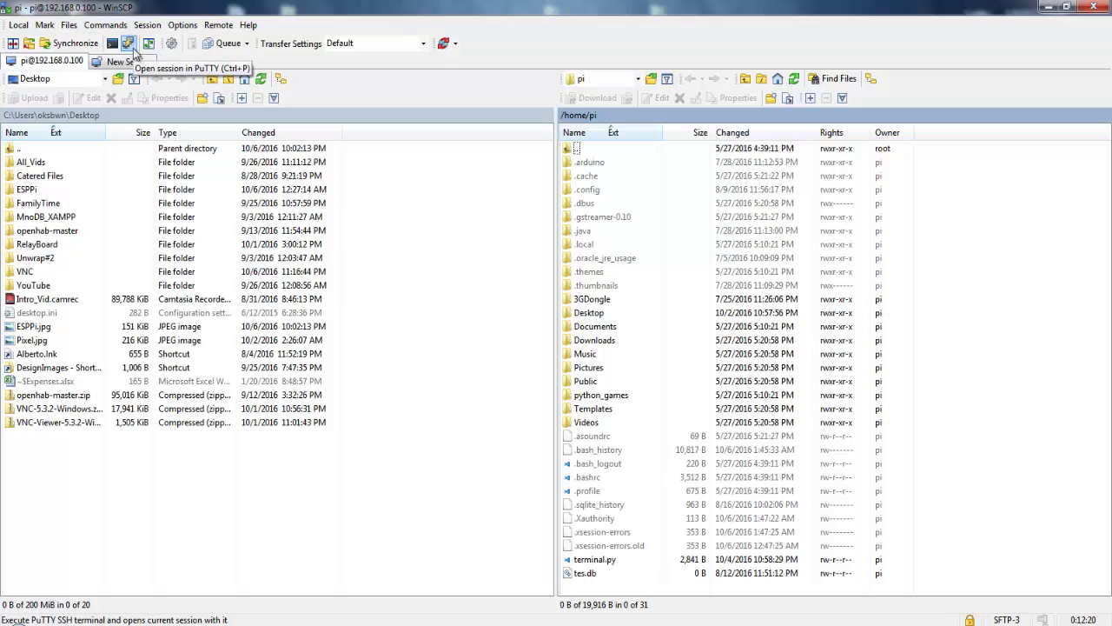
Step: Open a new Pi terminal from WinSCP and run vncserver, which reports command not found
{"action": "left_click", "coordinate": [133, 49]}
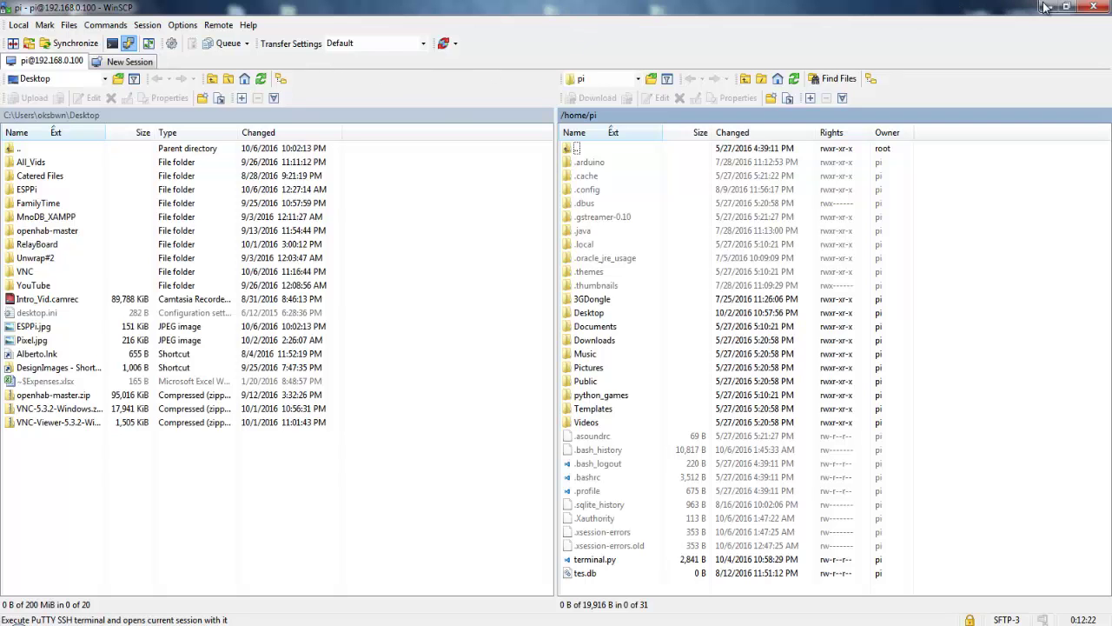
{"action": "left_click", "coordinate": [1045, 7]}
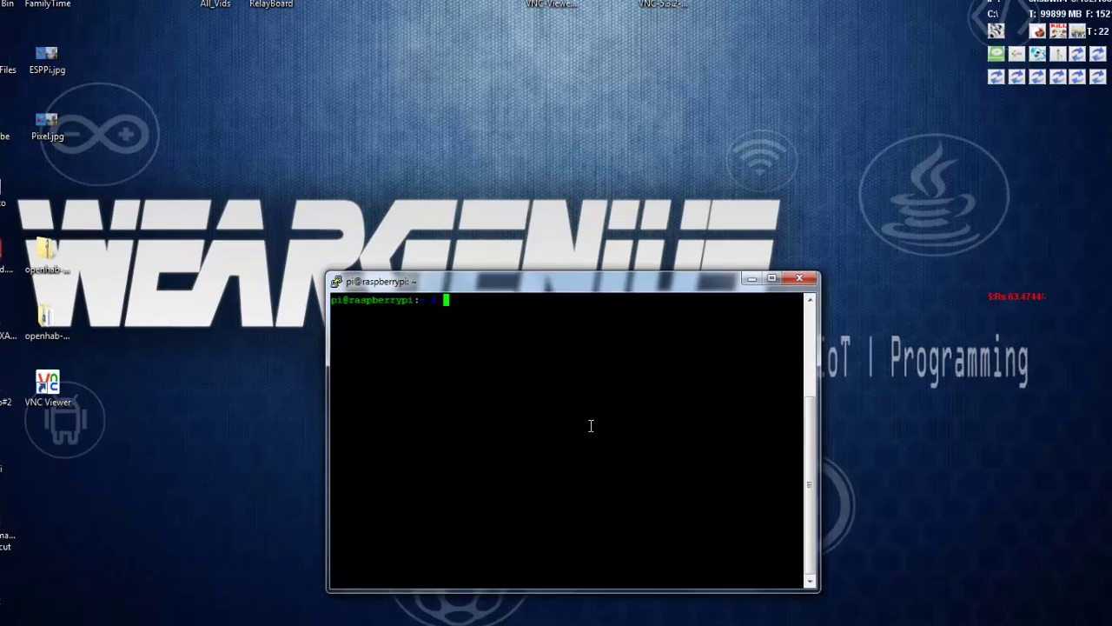
{"action": "type", "text": "vncserver"}
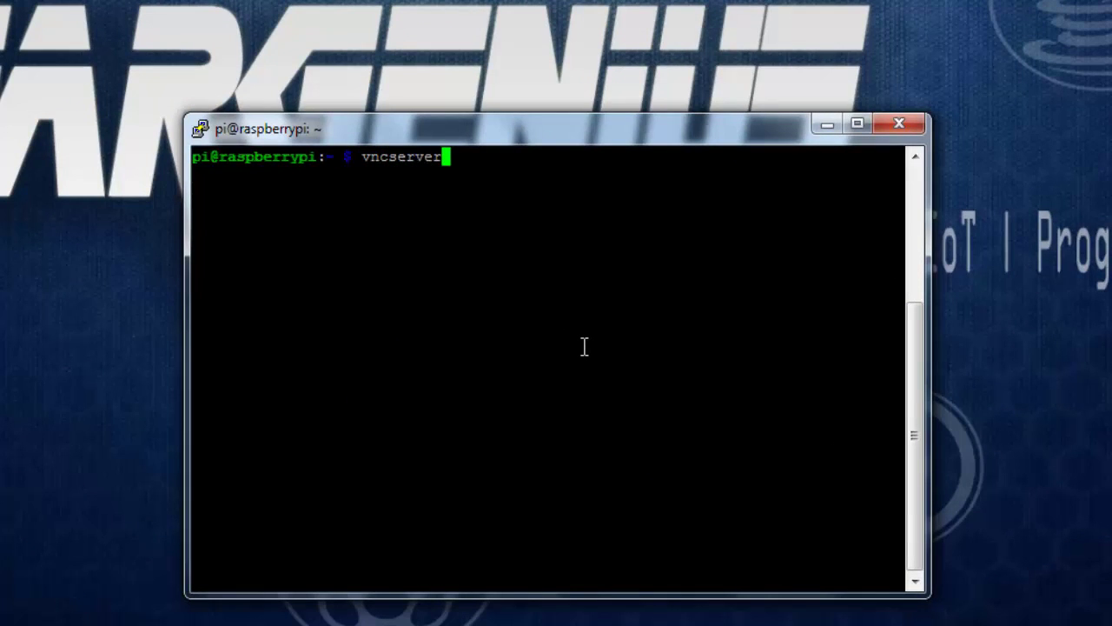
{"action": "key", "text": "Return"}
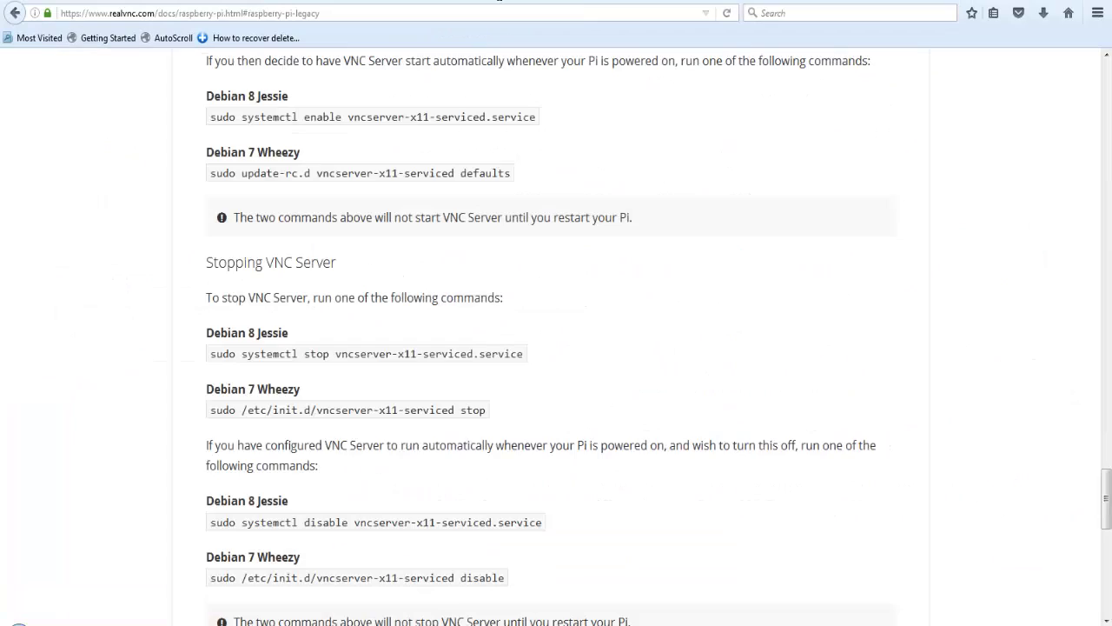
Step: Scroll RealVNC's Raspberry Pi guide to 'Installing or upgrading VNC Server manually'
{"action": "scroll", "coordinate": [540, 303], "scroll_direction": "down", "scroll_amount": 2}
{"action": "scroll", "coordinate": [541, 302], "scroll_direction": "up", "scroll_amount": 10}
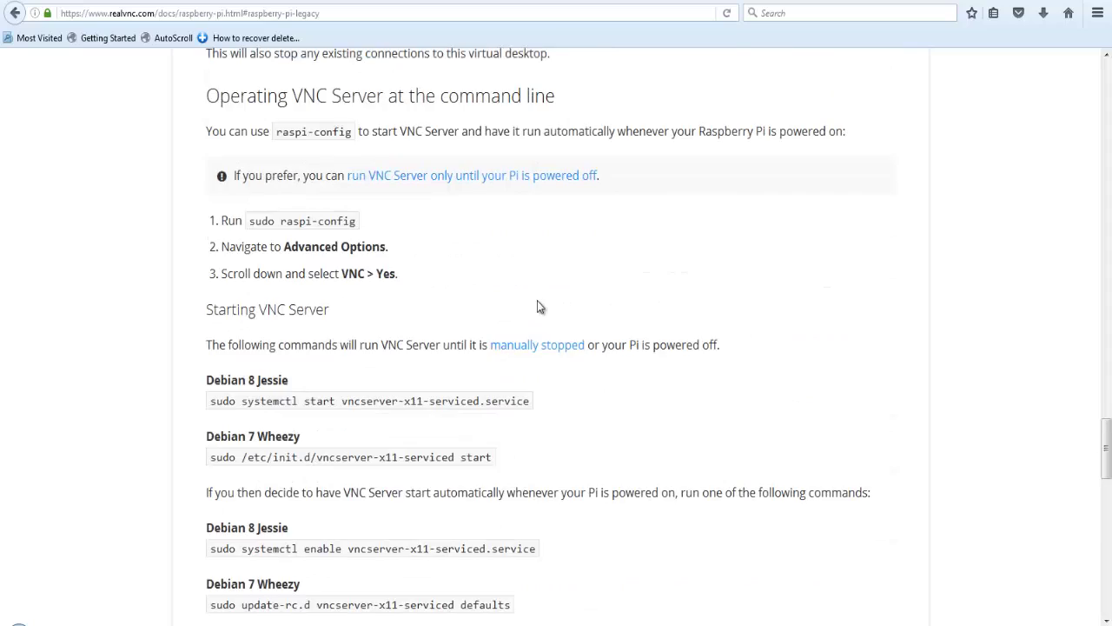
{"action": "scroll", "coordinate": [537, 306], "scroll_direction": "up", "scroll_amount": 5}
{"action": "scroll", "coordinate": [537, 306], "scroll_direction": "down", "scroll_amount": 6}
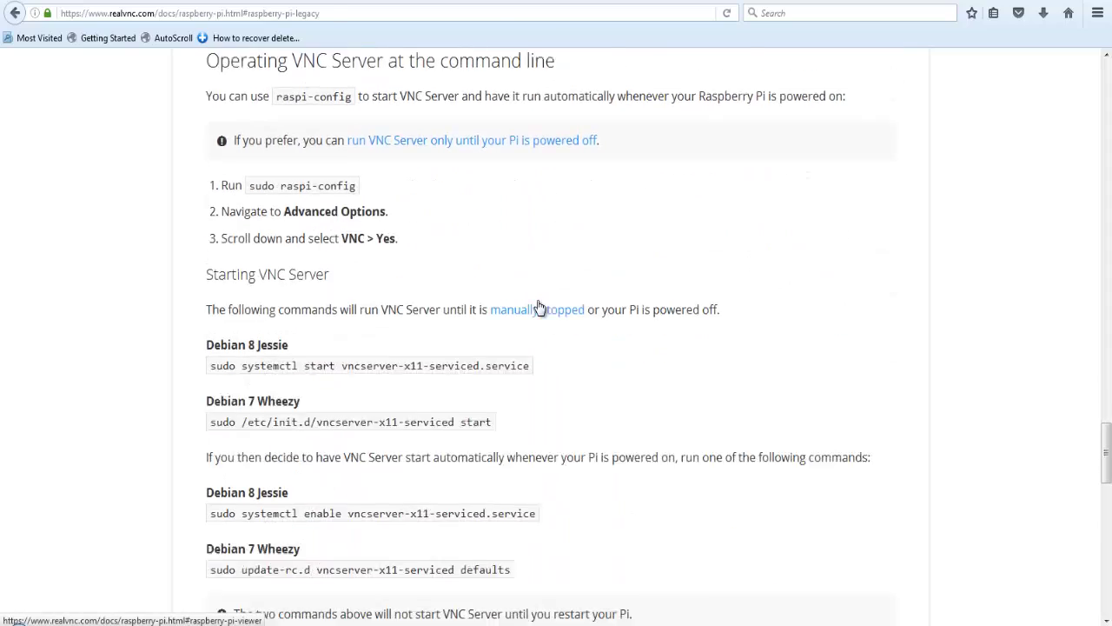
{"action": "scroll", "coordinate": [539, 302], "scroll_direction": "up", "scroll_amount": 1}
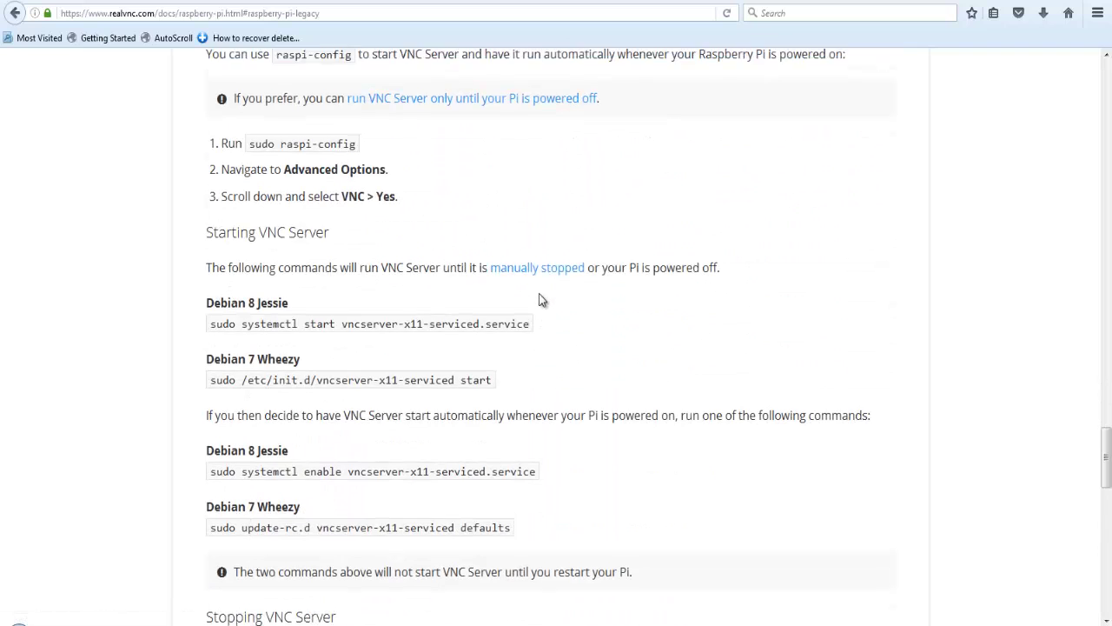
{"action": "scroll", "coordinate": [539, 301], "scroll_direction": "up", "scroll_amount": 1}
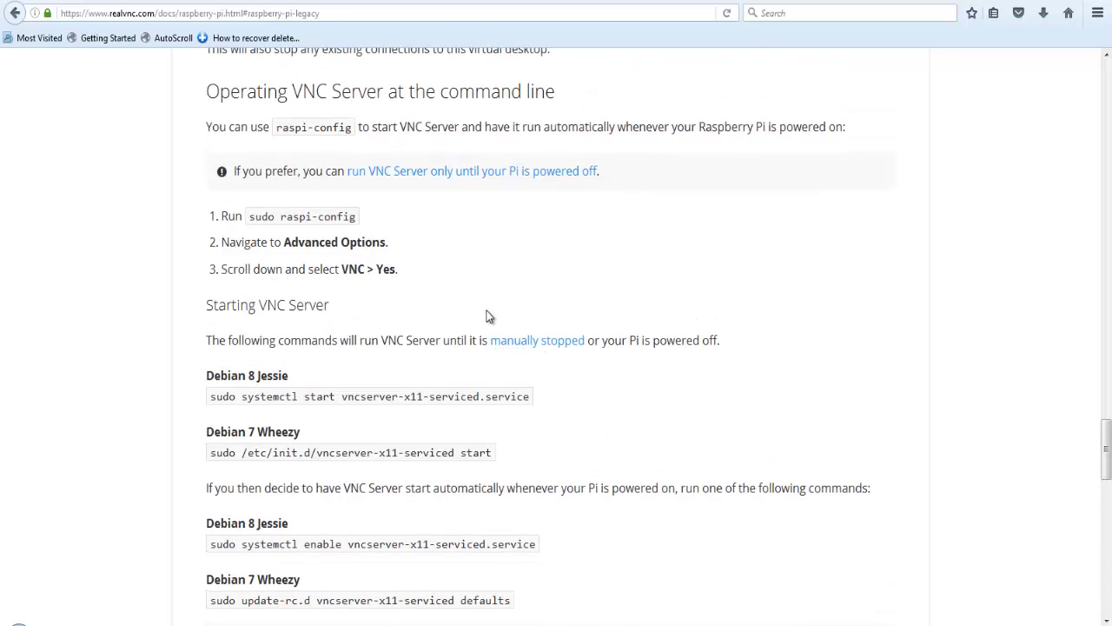
{"action": "scroll", "coordinate": [487, 316], "scroll_direction": "down", "scroll_amount": 3}
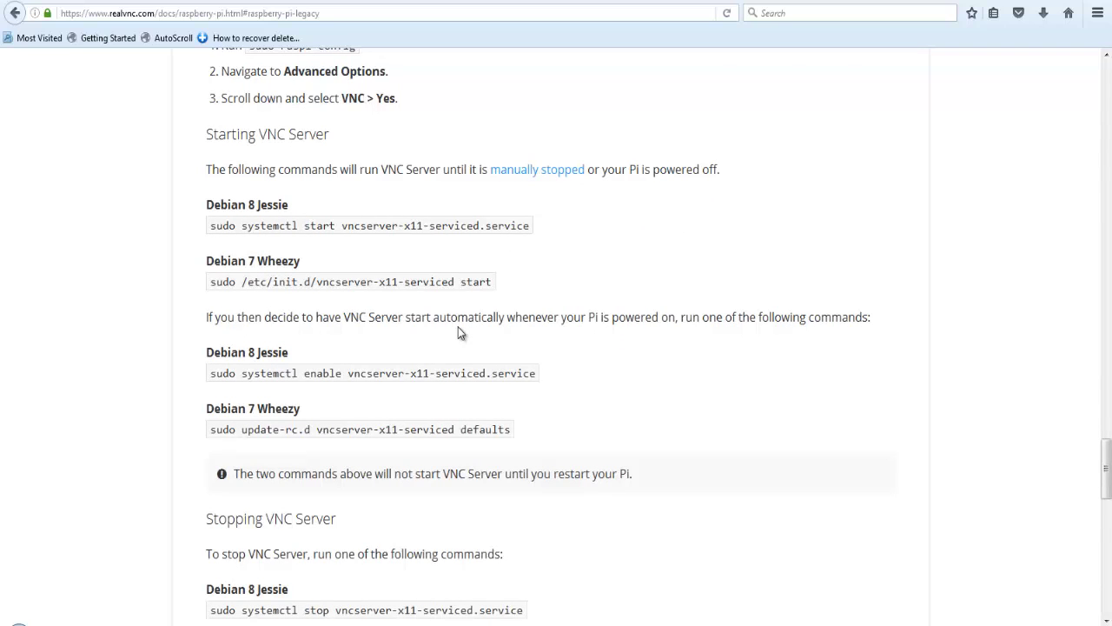
{"action": "scroll", "coordinate": [457, 326], "scroll_direction": "down", "scroll_amount": 10}
{"action": "scroll", "coordinate": [408, 320], "scroll_direction": "up", "scroll_amount": 4}
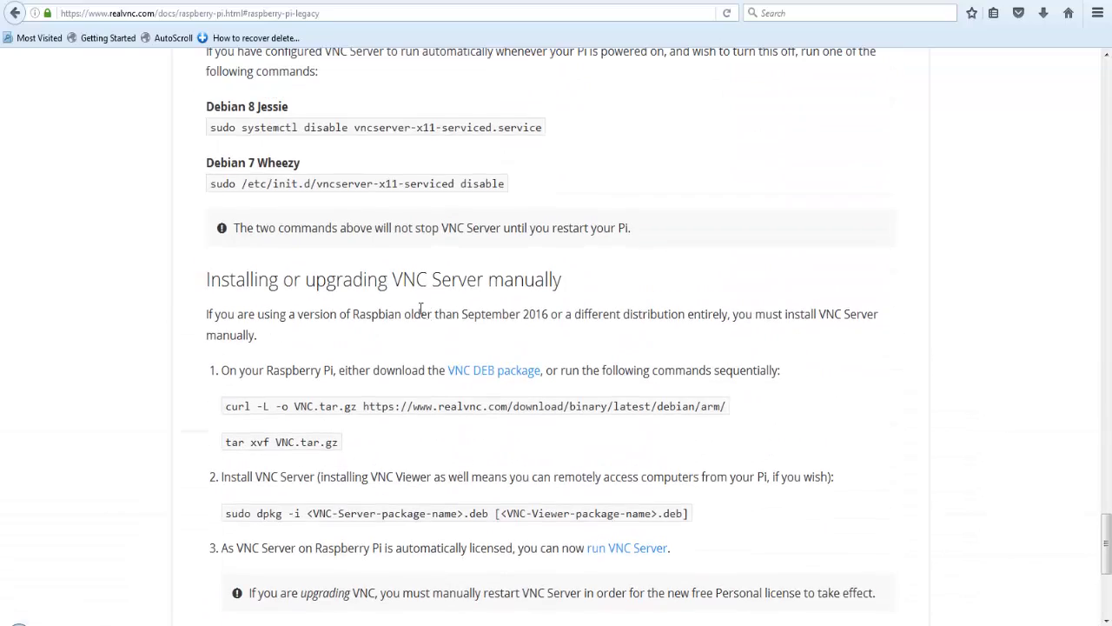
{"action": "scroll", "coordinate": [346, 299], "scroll_direction": "down", "scroll_amount": 1}
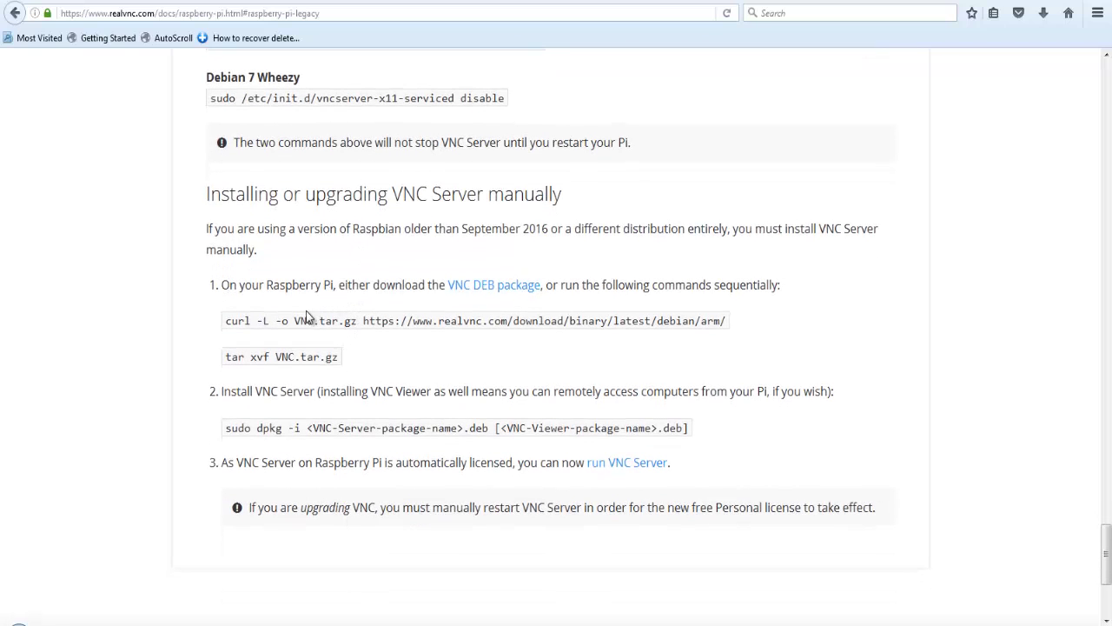
Step: Copy the docs' curl command and run it on the Pi to download VNC.tar.gz
{"action": "left_click_drag", "start_coordinate": [226, 323], "coordinate": [718, 314]}
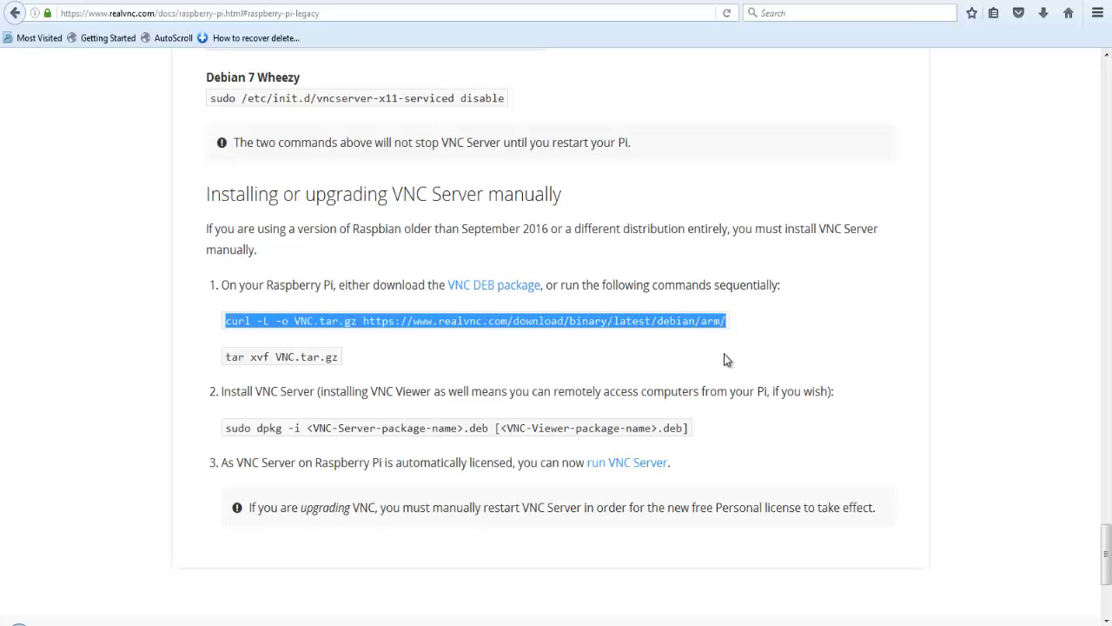
{"action": "key", "text": "alt+Tab"}
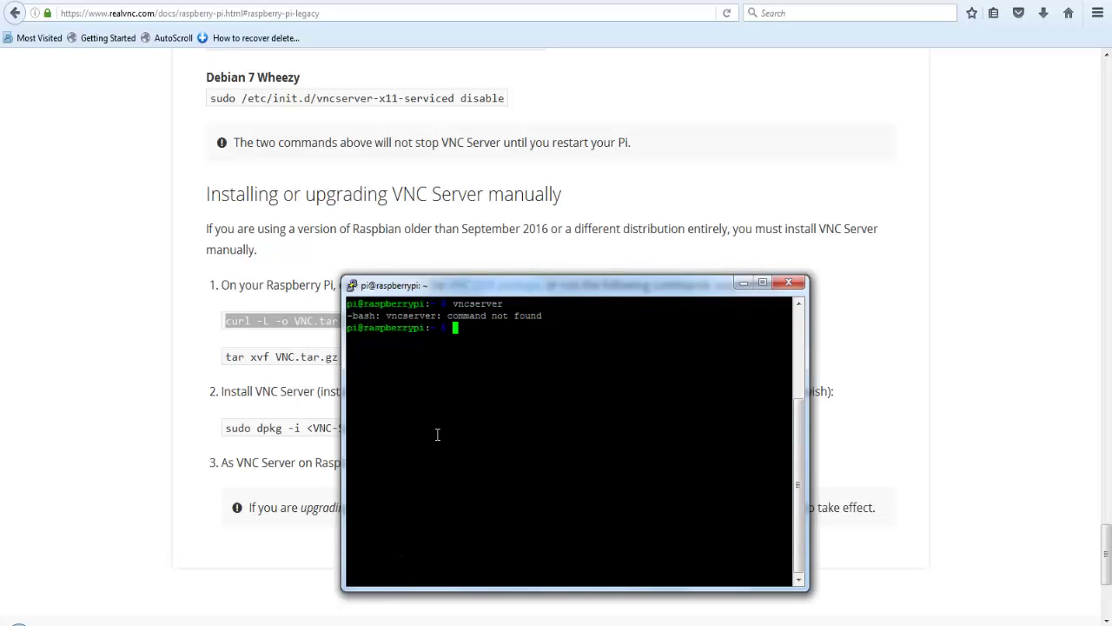
{"action": "right_click", "coordinate": [561, 350]}
{"action": "key", "text": "Return"}
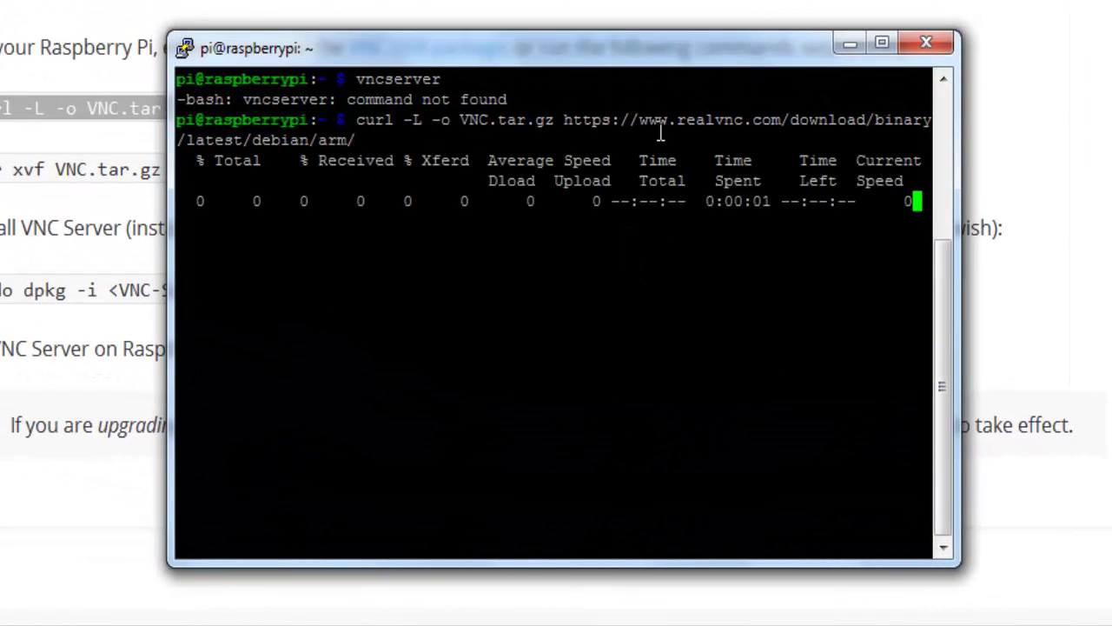
{"action": "left_click_drag", "start_coordinate": [217, 211], "coordinate": [830, 203]}
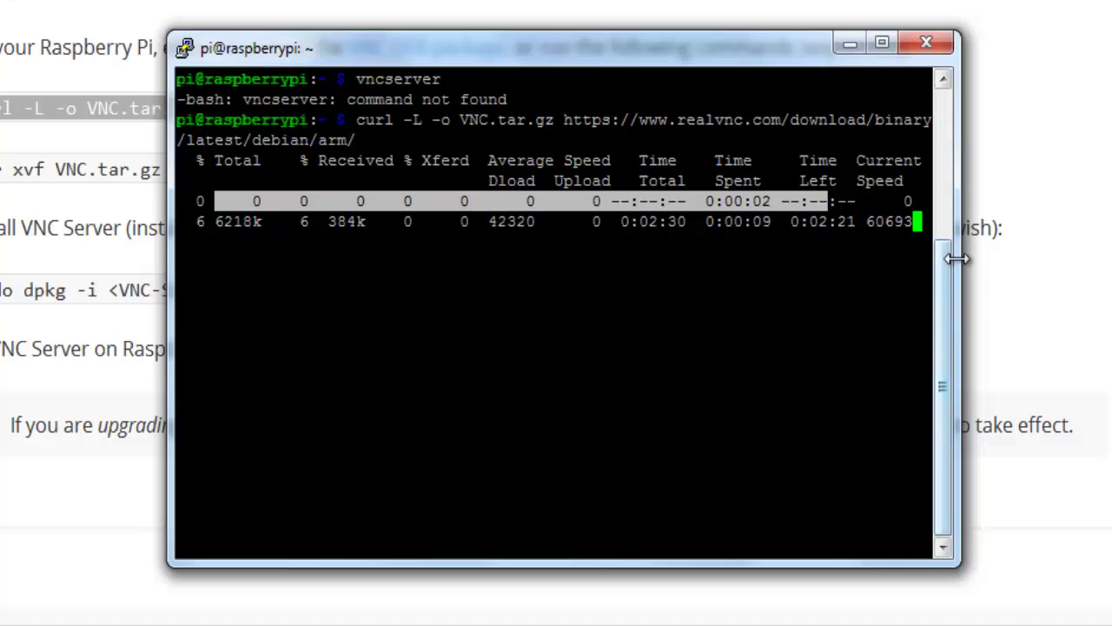
{"action": "left_click_drag", "start_coordinate": [536, 62], "coordinate": [762, 0]}
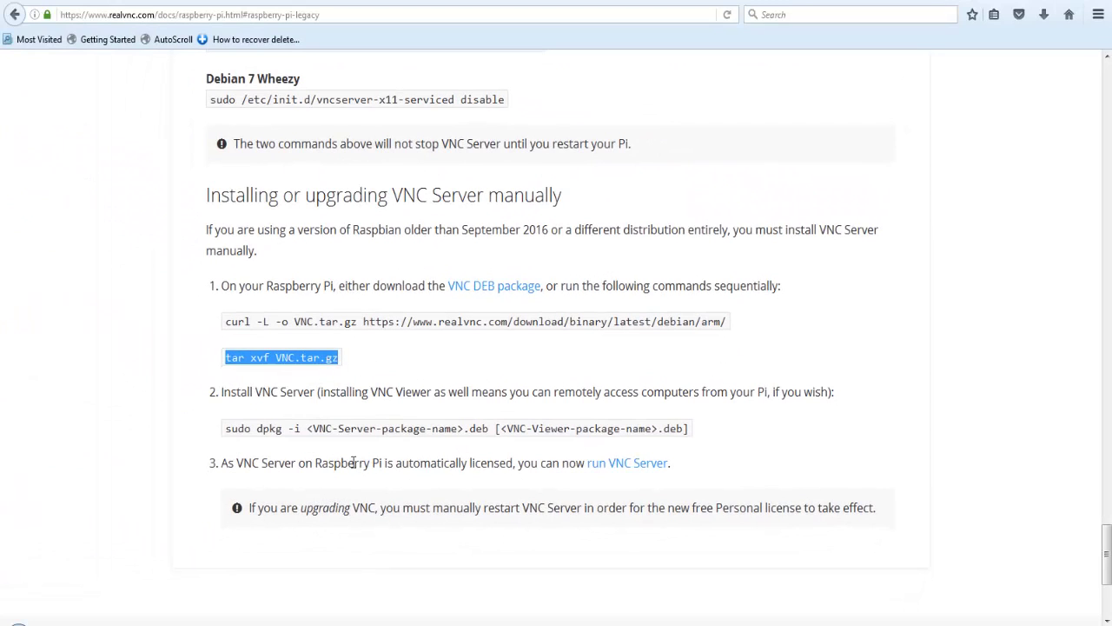
Step: Run the tar command on the Pi, extracting the VNC-Server and VNC-Viewer 5.3.2 .deb files
{"action": "left_click", "coordinate": [421, 512]}
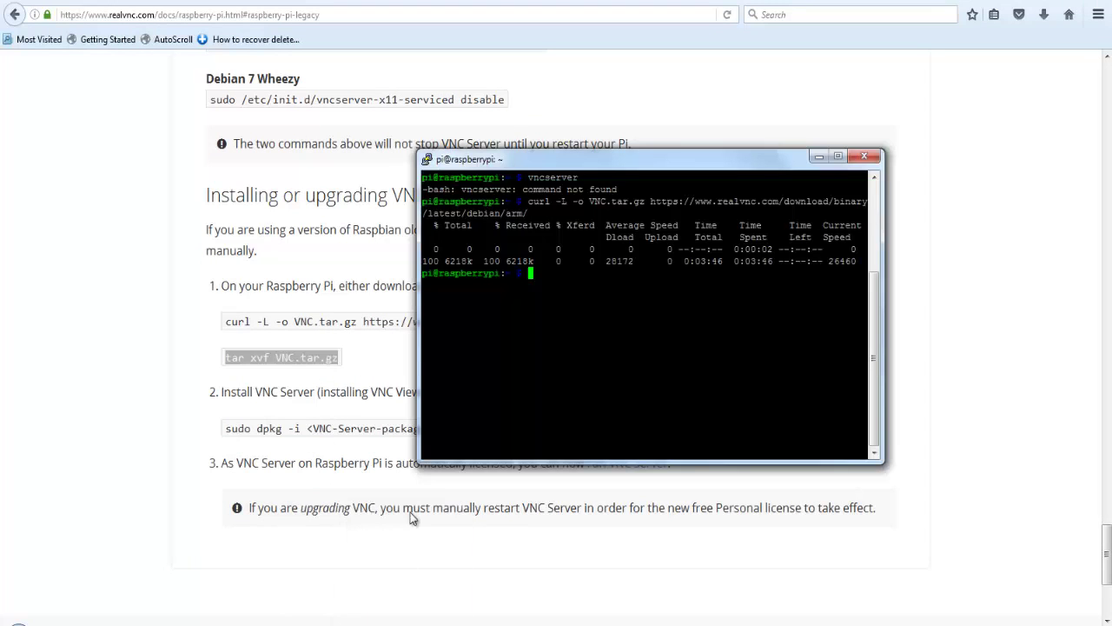
{"action": "right_click", "coordinate": [576, 318]}
{"action": "key", "text": "Return"}
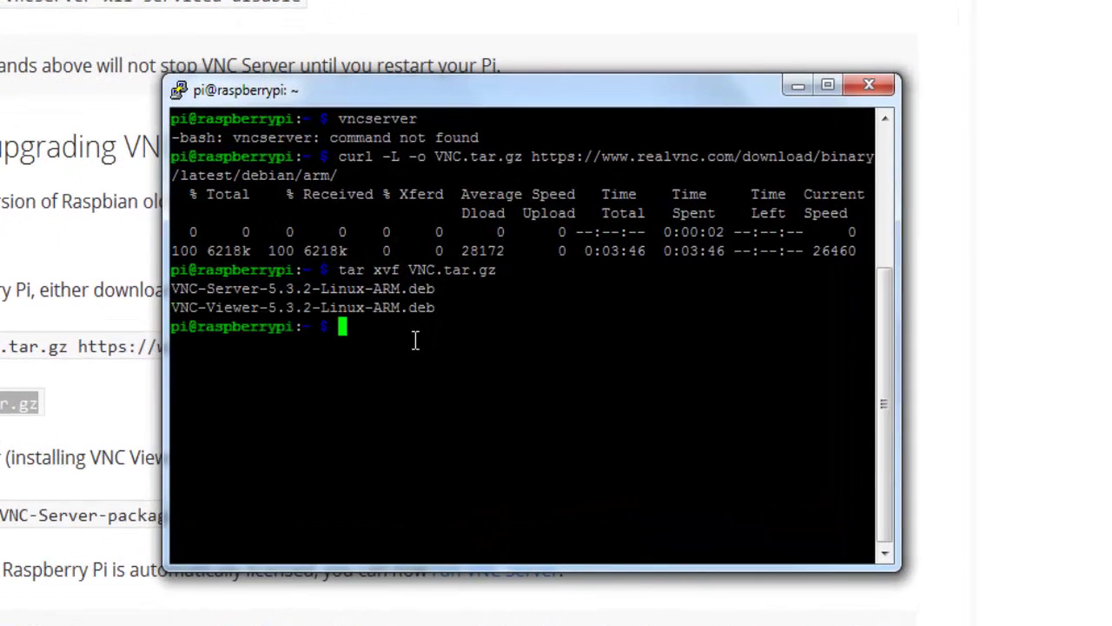
{"action": "left_click_drag", "start_coordinate": [479, 111], "coordinate": [566, 250]}
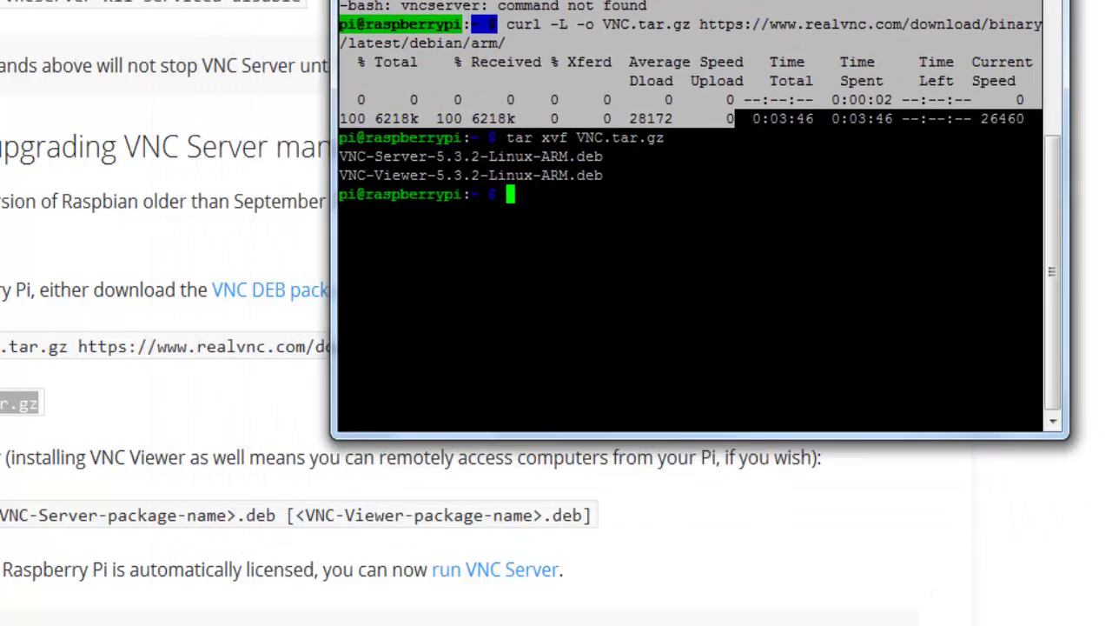
{"action": "left_click_drag", "start_coordinate": [574, 2], "coordinate": [492, 8]}
{"action": "left_click", "coordinate": [437, 150]}
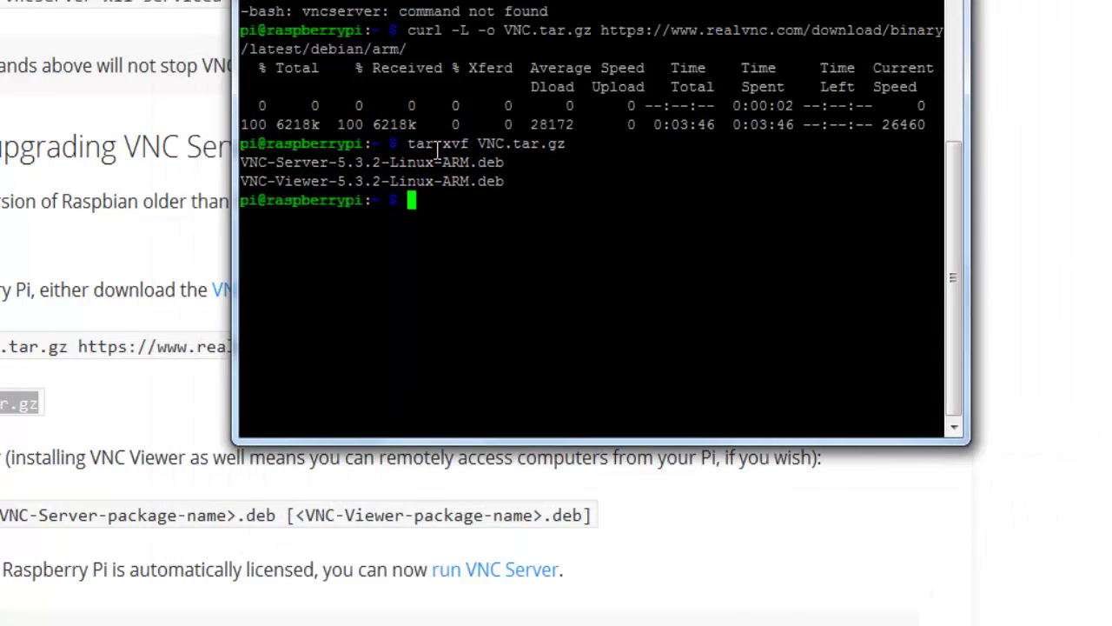
{"action": "triple_click", "coordinate": [491, 195]}
{"action": "left_click_drag", "start_coordinate": [491, 195], "coordinate": [247, 184]}
{"action": "left_click", "coordinate": [508, 190]}
{"action": "left_click_drag", "start_coordinate": [508, 189], "coordinate": [223, 165]}
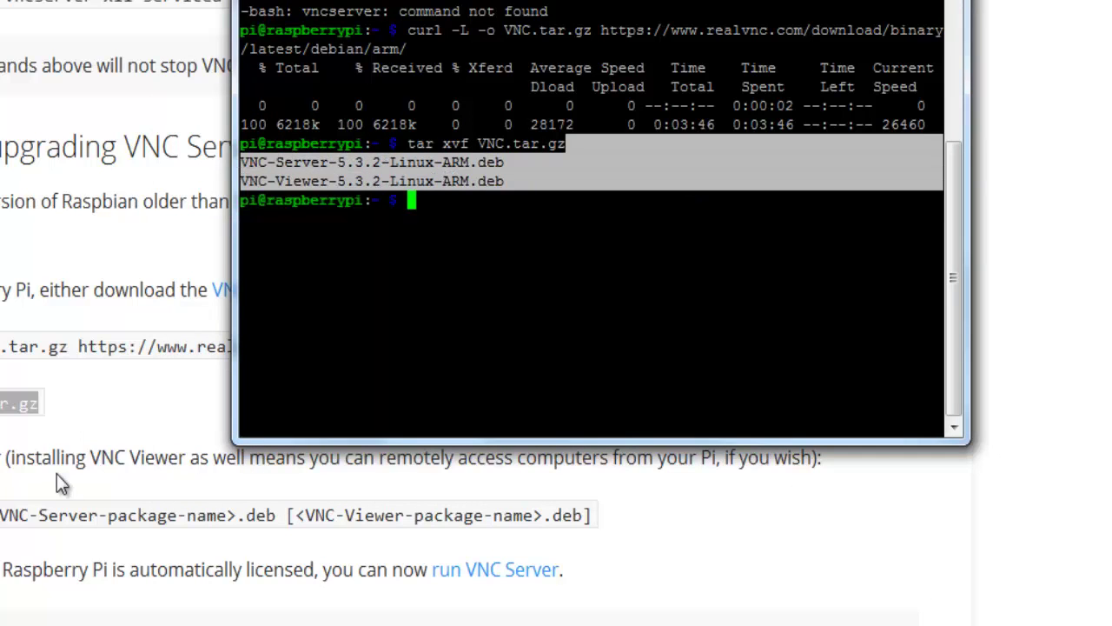
Step: Copy the sudo dpkg install line from the RealVNC docs page
{"action": "left_click", "coordinate": [75, 525]}
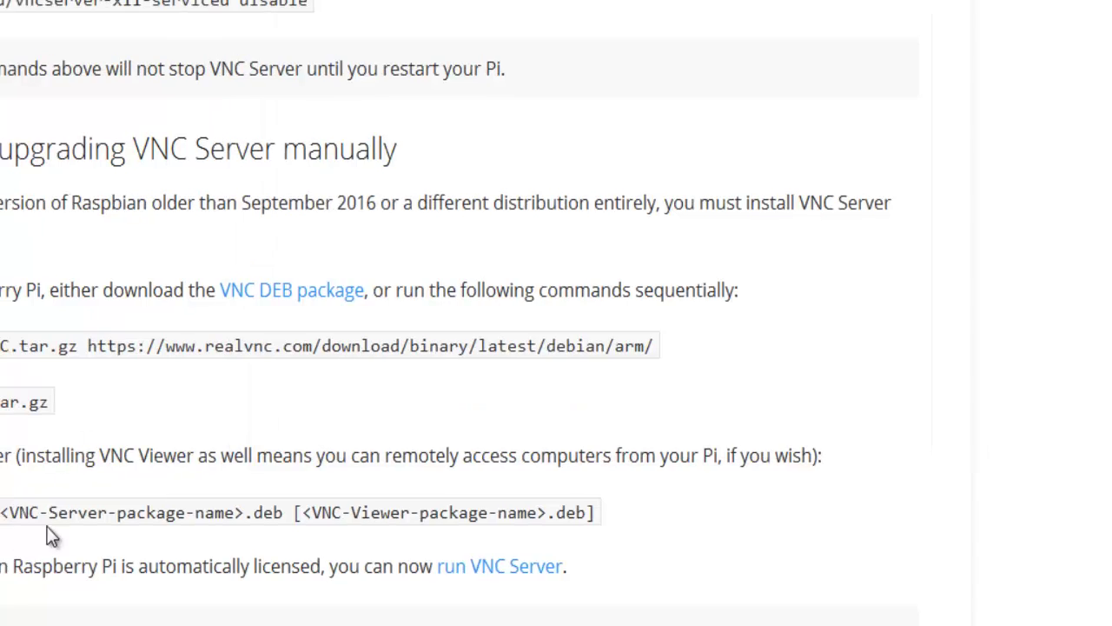
{"action": "triple_click", "coordinate": [75, 520]}
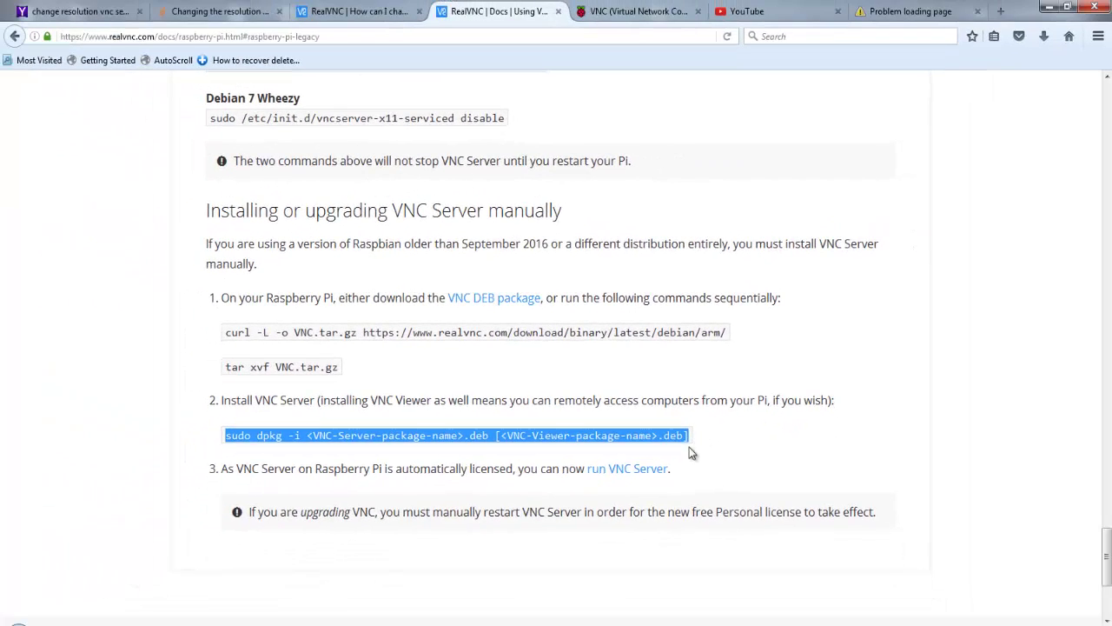
{"action": "key", "text": "ctrl+c"}
Step: Paste the dpkg install command and the extracted package file names at the Pi prompt
{"action": "left_click", "coordinate": [394, 621]}
{"action": "right_click", "coordinate": [612, 315]}
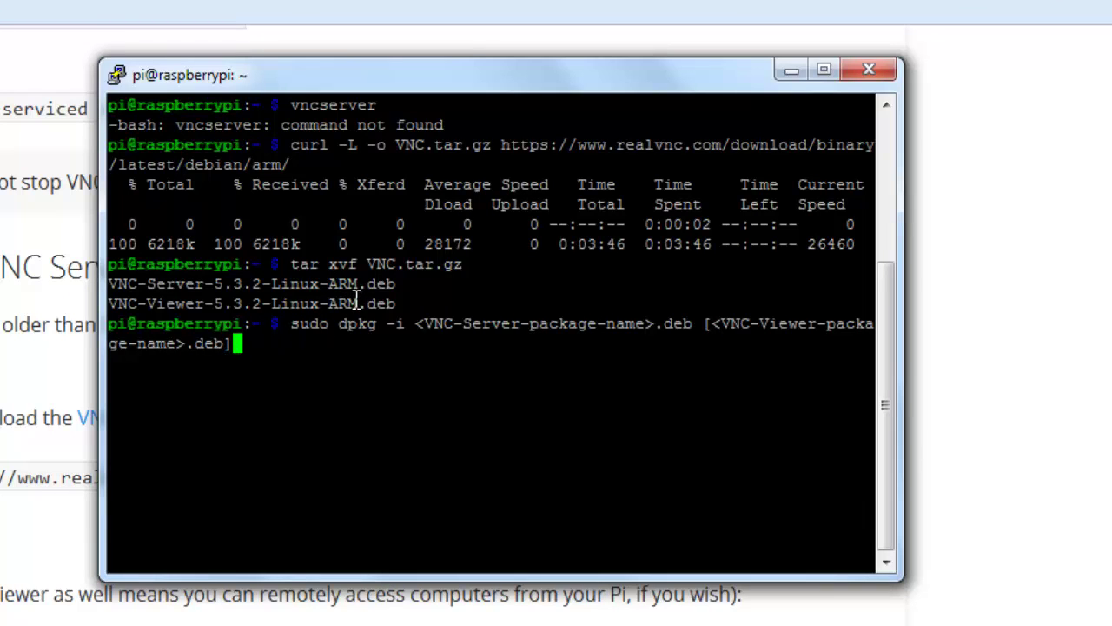
{"action": "left_click_drag", "start_coordinate": [355, 304], "coordinate": [101, 297]}
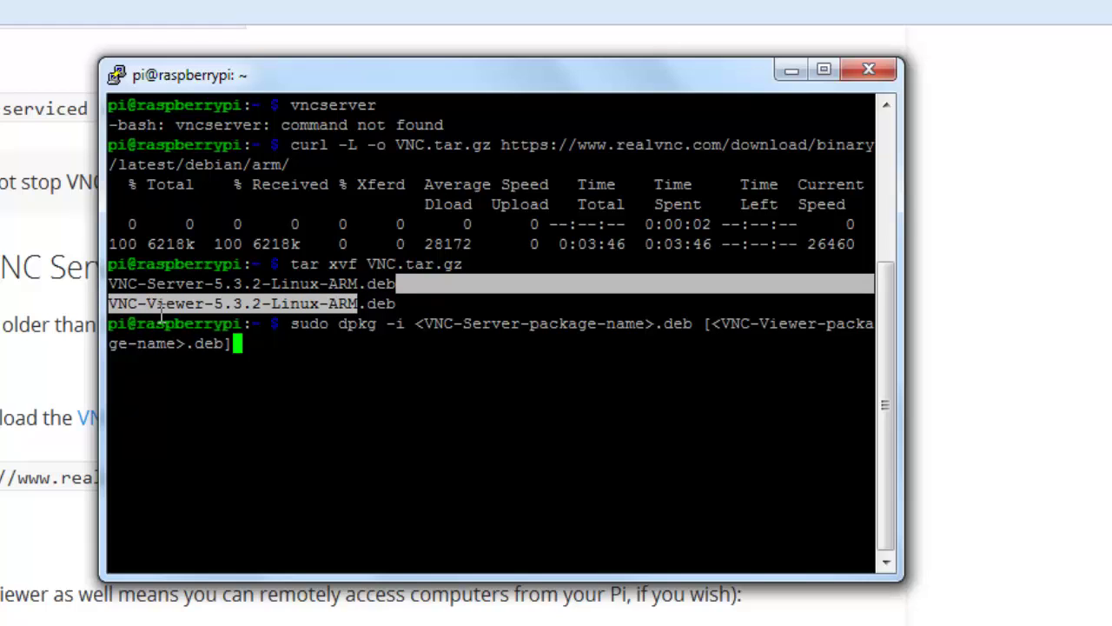
{"action": "right_click", "coordinate": [164, 297]}
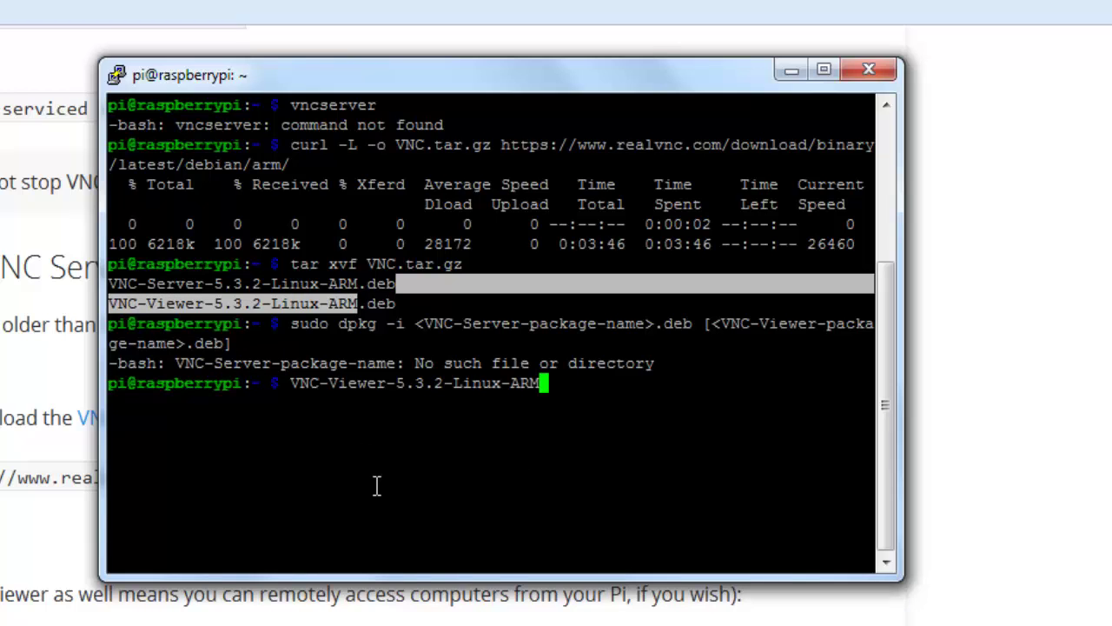
Step: Edit the dpkg command's viewer placeholder and run it, which fails with 'No such file or directory'
{"action": "key", "text": "Up"}
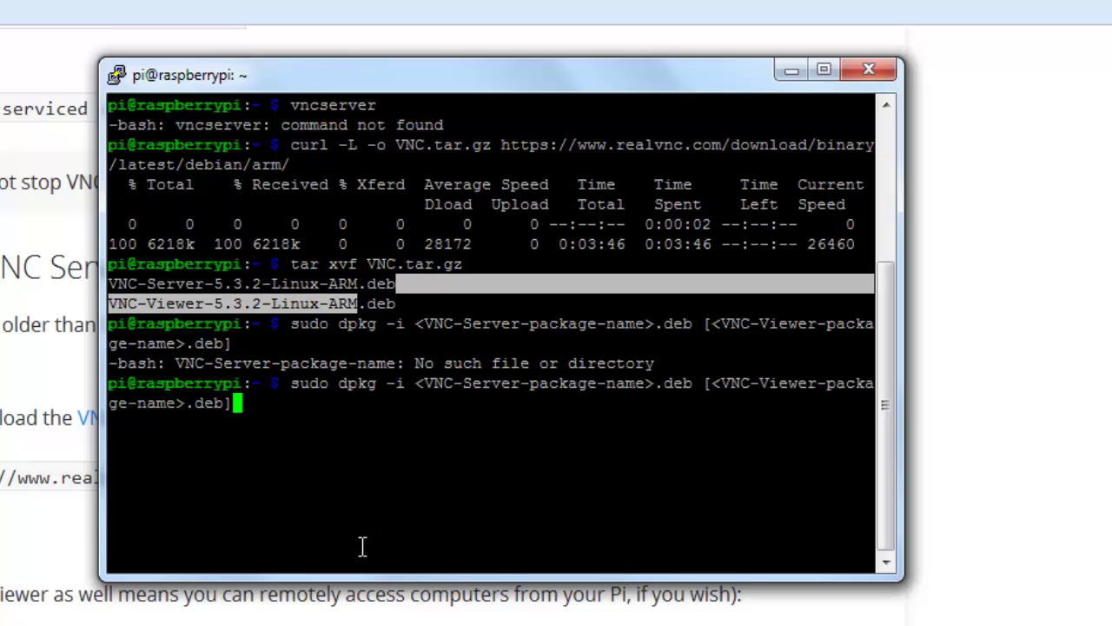
{"action": "key", "text": "Left"}
{"action": "key", "text": "Left"}
{"action": "key", "text": "Left"}
{"action": "key", "text": "Left"}
{"action": "key", "text": "Left"}
{"action": "key", "text": "Left"}
{"action": "key", "text": "Delete"}
{"action": "key", "text": "BackSpace"}
{"action": "key", "text": "BackSpace"}
{"action": "key", "text": "BackSpace"}
{"action": "key", "text": "BackSpace"}
{"action": "key", "text": "BackSpace"}
{"action": "key", "text": "BackSpace"}
{"action": "key", "text": "BackSpace"}
{"action": "key", "text": "BackSpace"}
{"action": "key", "text": "BackSpace"}
{"action": "key", "text": "BackSpace"}
{"action": "key", "text": "BackSpace"}
{"action": "key", "text": "BackSpace"}
{"action": "key", "text": "BackSpace"}
{"action": "key", "text": "BackSpace"}
{"action": "key", "text": "BackSpace"}
{"action": "key", "text": "BackSpace"}
{"action": "key", "text": "BackSpace"}
{"action": "key", "text": "BackSpace"}
{"action": "key", "text": "BackSpace"}
{"action": "key", "text": "BackSpace"}
{"action": "key", "text": "BackSpace"}
{"action": "key", "text": "BackSpace"}
{"action": "key", "text": "BackSpace"}
{"action": "key", "text": "BackSpace"}
{"action": "right_click", "coordinate": [753, 424]}
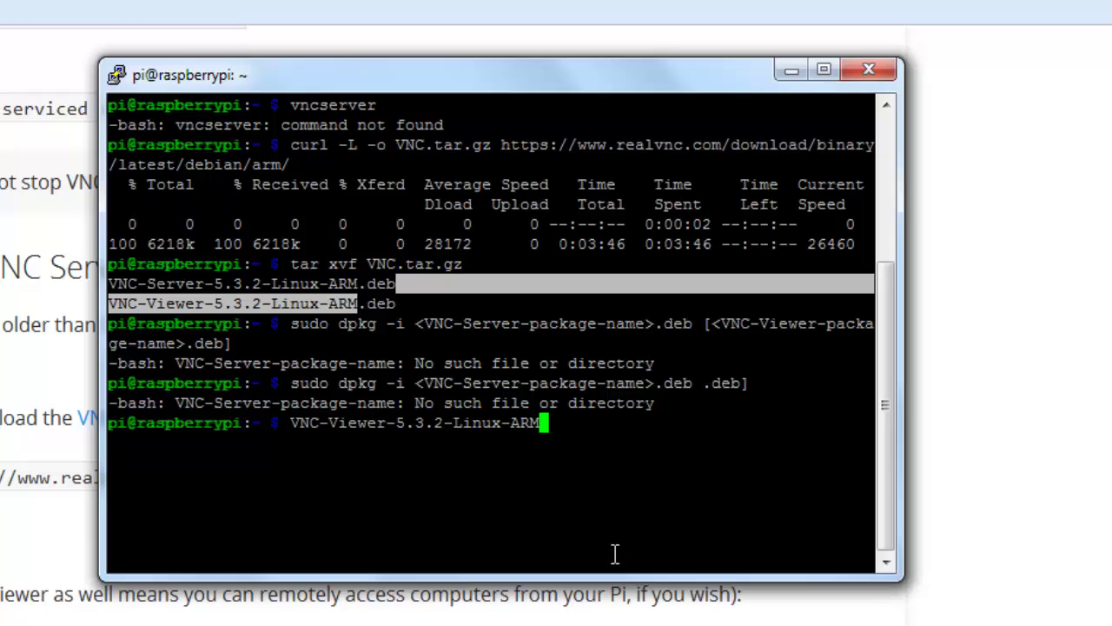
{"action": "key", "text": "Up"}
{"action": "key", "text": "Left"}
{"action": "key", "text": "Left"}
{"action": "key", "text": "Left"}
{"action": "key", "text": "Left"}
{"action": "key", "text": "Left"}
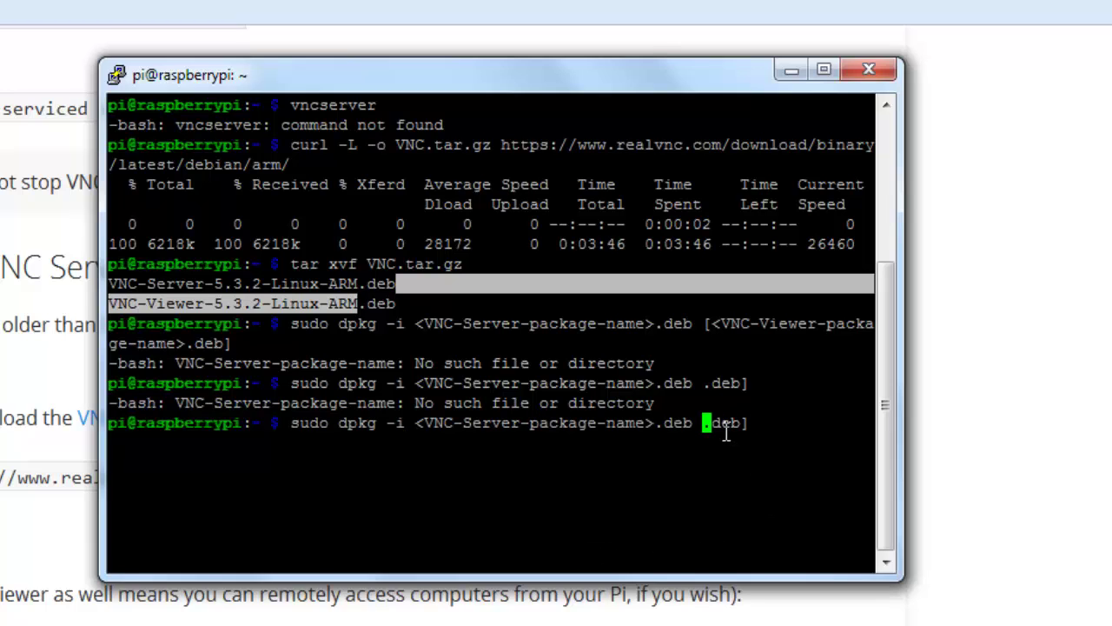
{"action": "key", "text": "Return"}
{"action": "right_click", "coordinate": [719, 429]}
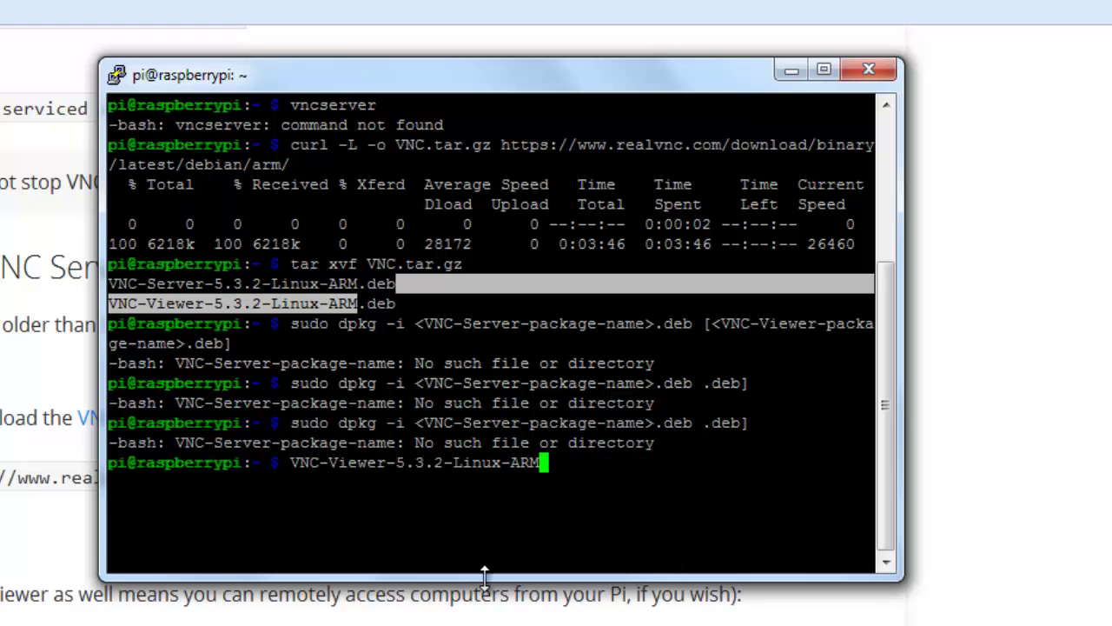
{"action": "key", "text": "alt+Tab"}
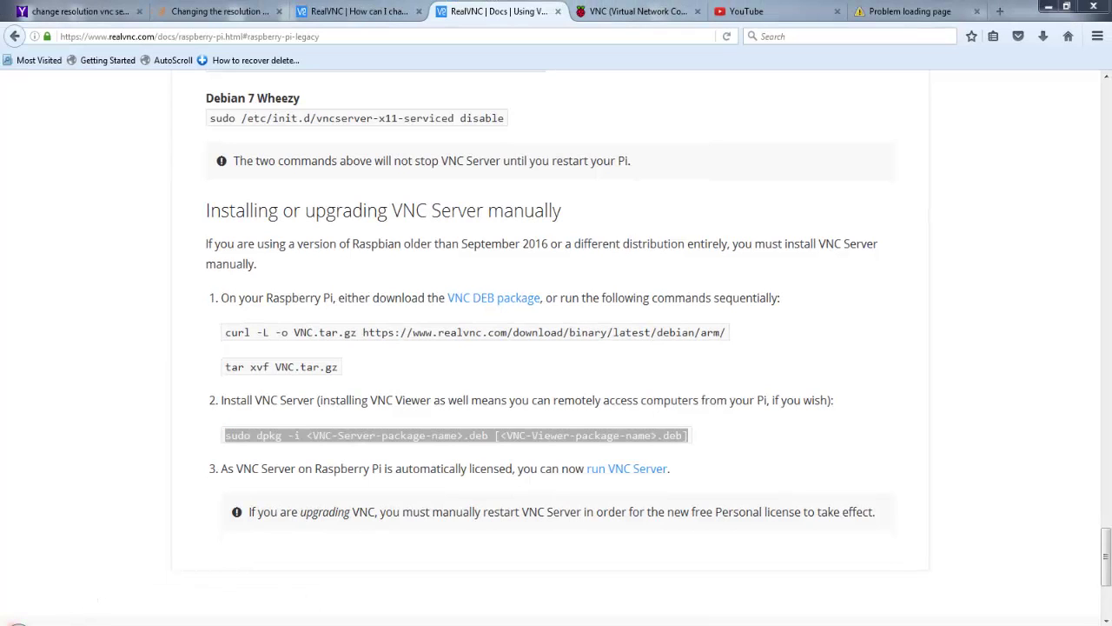
Step: Clear the leftover pasted text from the Pi terminal's prompt
{"action": "left_click", "coordinate": [18, 621]}
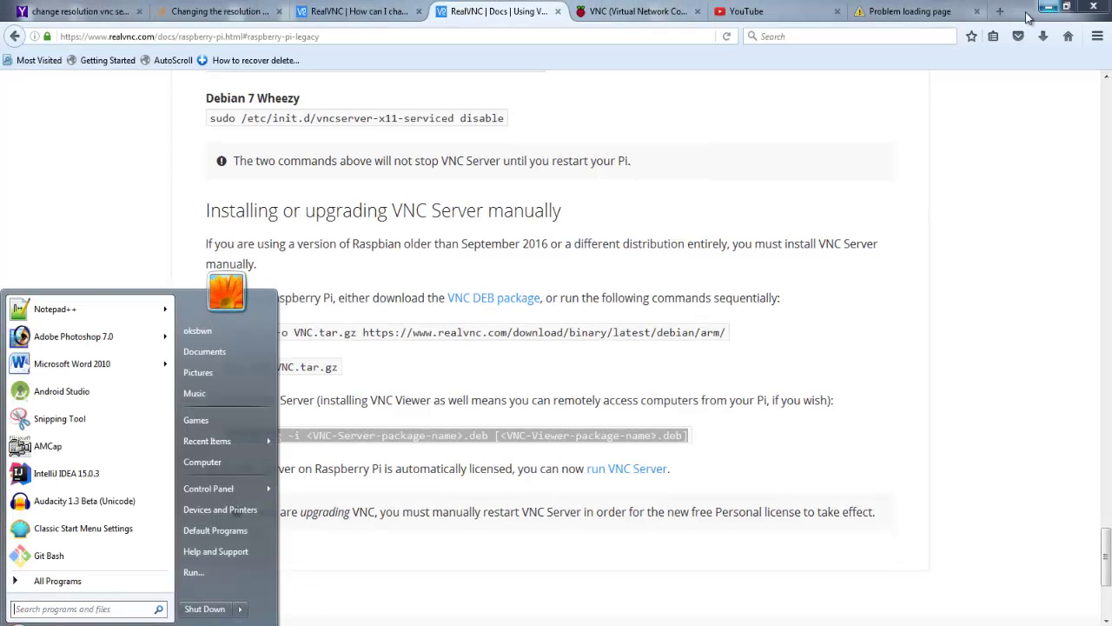
{"action": "key", "text": "Escape"}
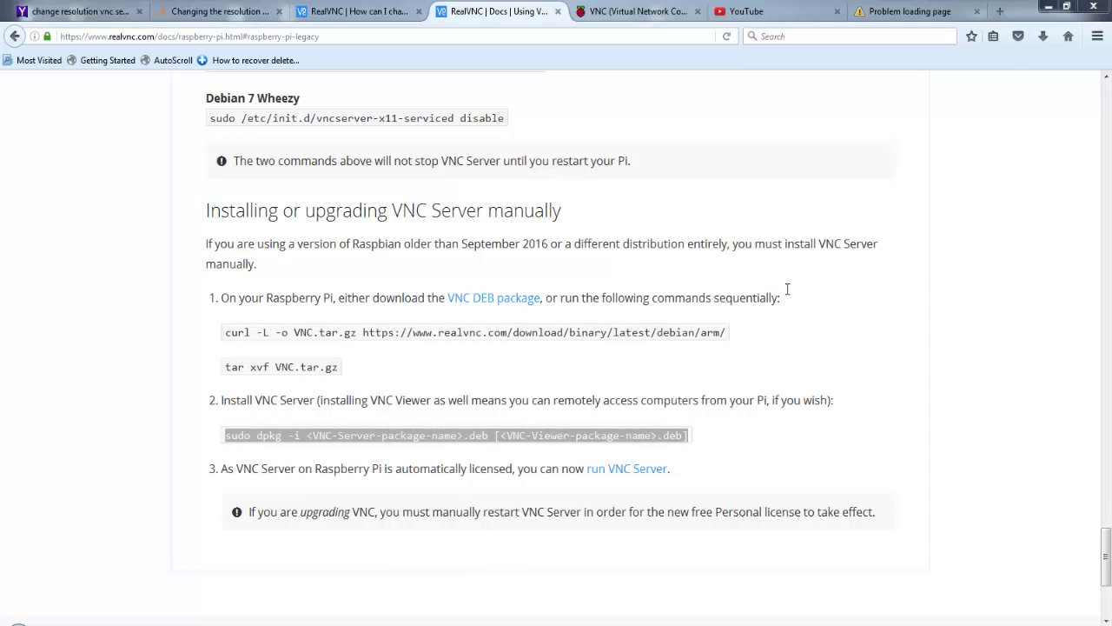
{"action": "left_click", "coordinate": [1049, 6]}
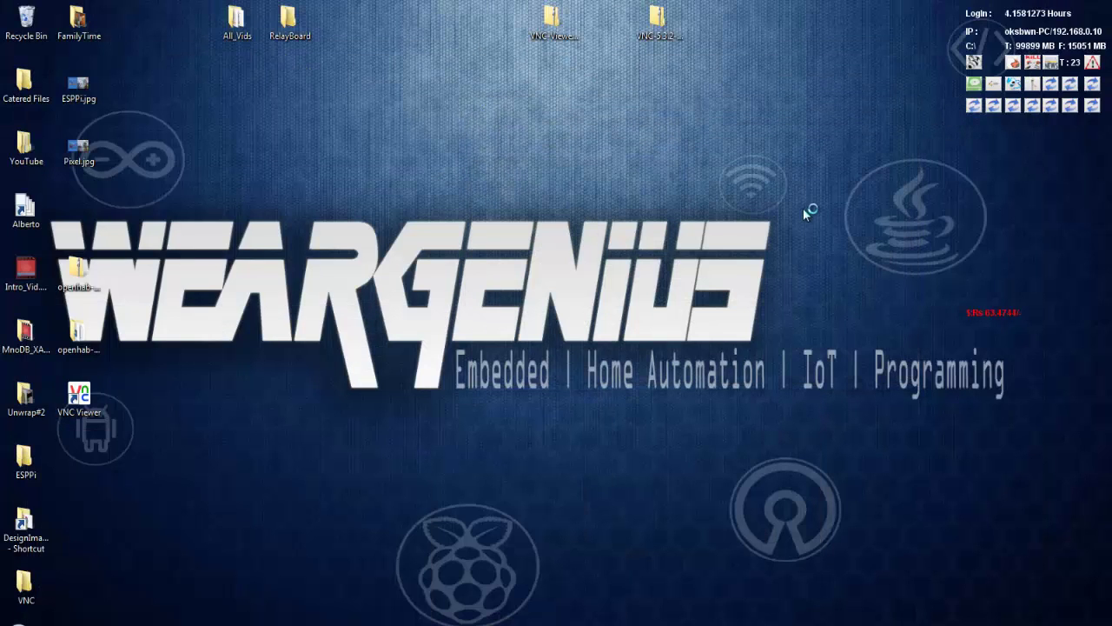
{"action": "left_click", "coordinate": [391, 624]}
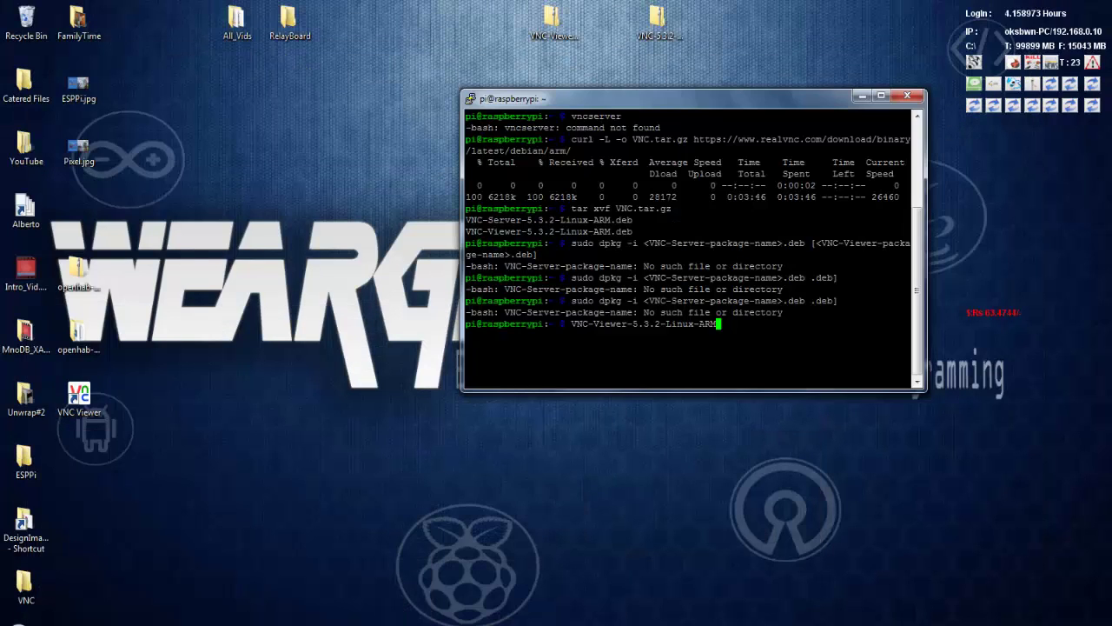
{"action": "key", "text": "BackSpace"}
{"action": "key", "text": "BackSpace"}
{"action": "key", "text": "BackSpace"}
{"action": "key", "text": "BackSpace"}
{"action": "key", "text": "BackSpace"}
{"action": "key", "text": "BackSpace"}
{"action": "key", "text": "BackSpace"}
{"action": "key", "text": "BackSpace"}
{"action": "key", "text": "BackSpace"}
{"action": "key", "text": "BackSpace"}
{"action": "key", "text": "BackSpace"}
{"action": "key", "text": "BackSpace"}
{"action": "key", "text": "BackSpace"}
{"action": "key", "text": "BackSpace"}
{"action": "key", "text": "BackSpace"}
{"action": "key", "text": "BackSpace"}
{"action": "key", "text": "BackSpace"}
{"action": "key", "text": "BackSpace"}
{"action": "key", "text": "BackSpace"}
{"action": "key", "text": "BackSpace"}
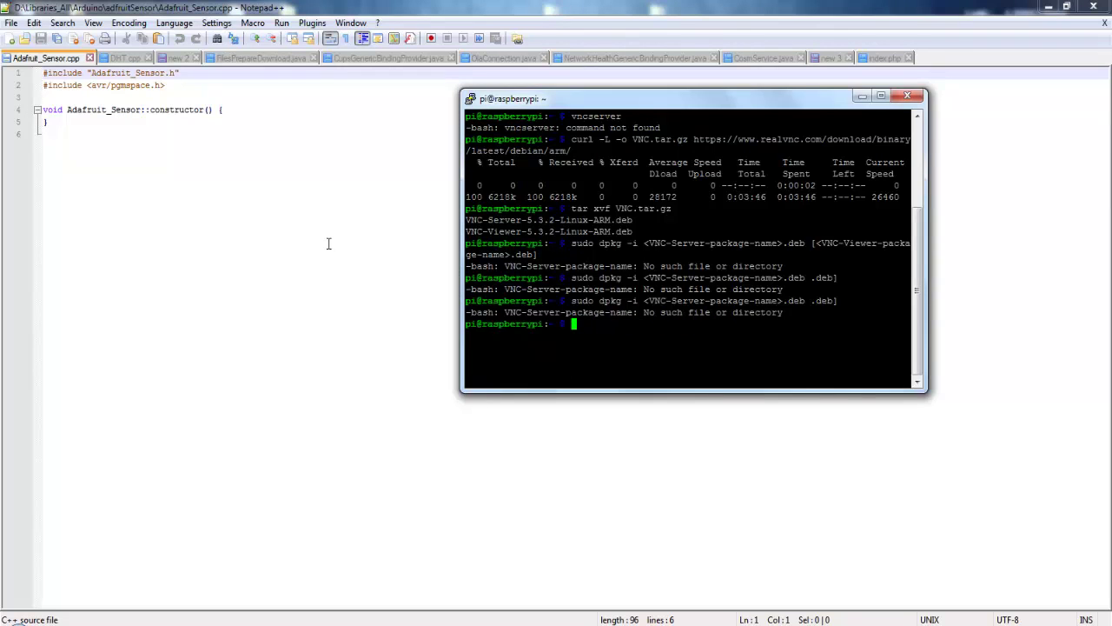
Step: In Notepad++, replace the viewer placeholder with VNC-Viewer-5.3.2-Linux-ARM.deb and join the lines
{"action": "left_click", "coordinate": [329, 244]}
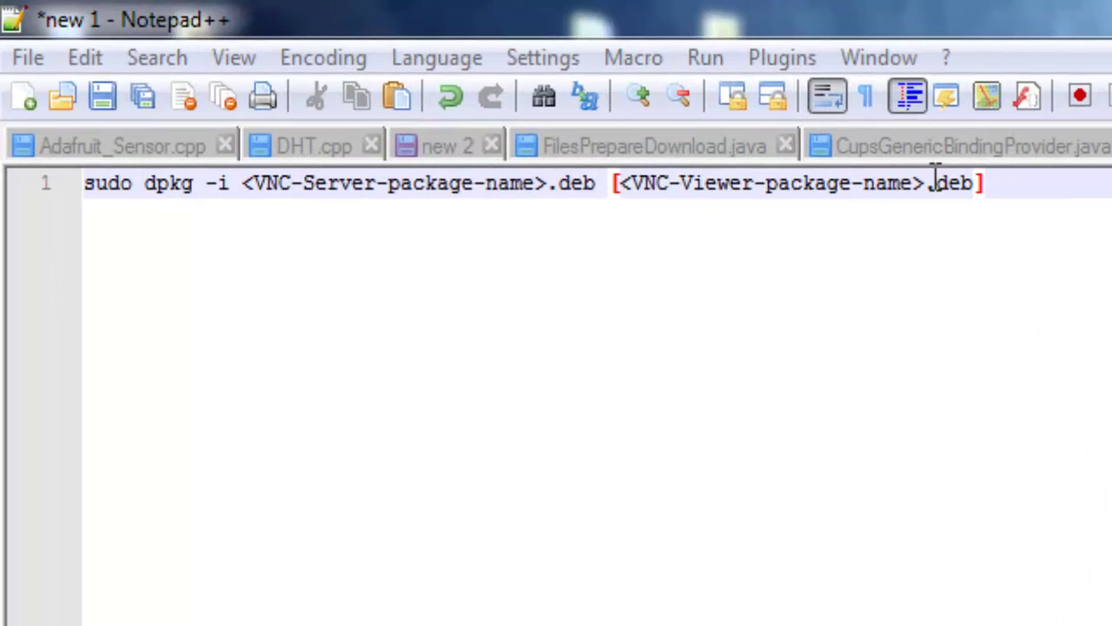
{"action": "left_click_drag", "start_coordinate": [927, 182], "coordinate": [636, 166]}
{"action": "key", "text": "Delete"}
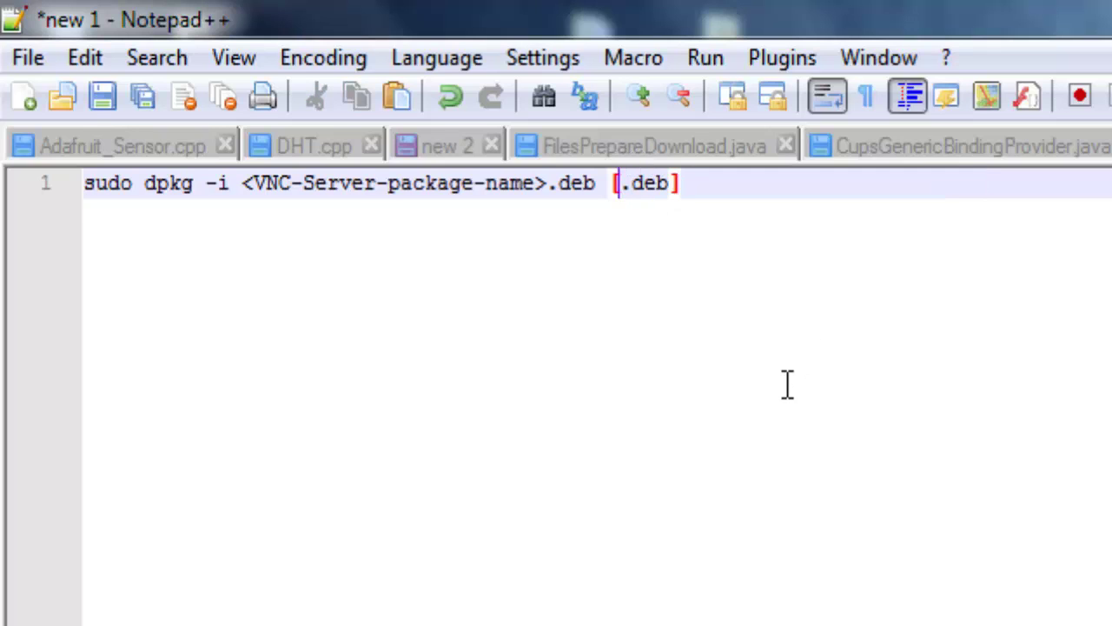
{"action": "key", "text": "ctrl+v"}
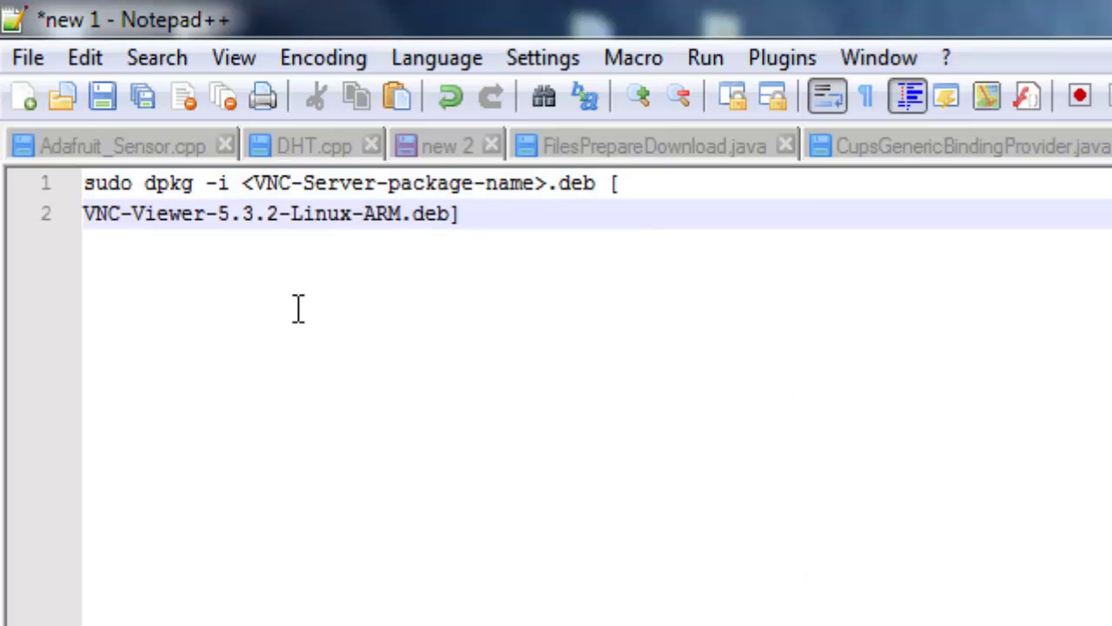
{"action": "left_click", "coordinate": [85, 213]}
{"action": "key", "text": "BackSpace"}
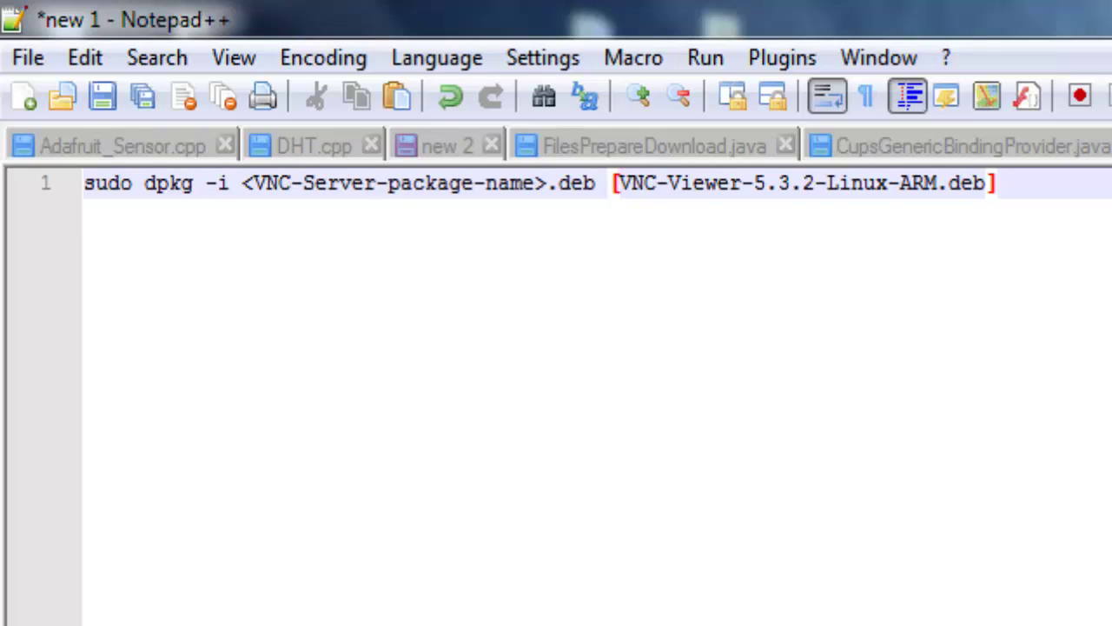
{"action": "key", "text": "alt+Tab"}
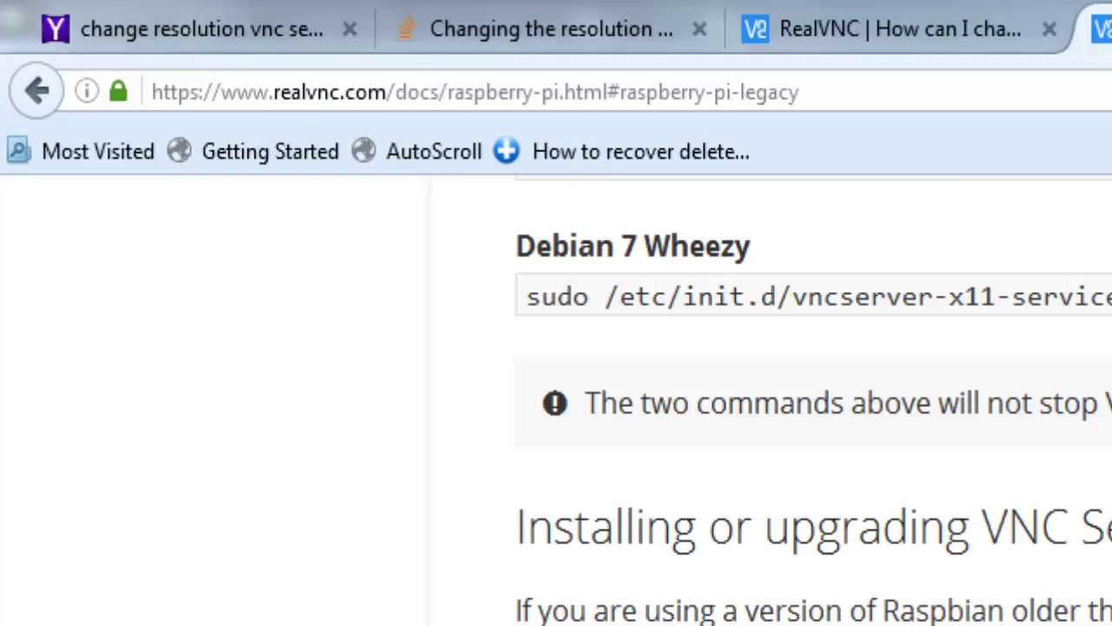
{"action": "key", "text": "alt+Tab"}
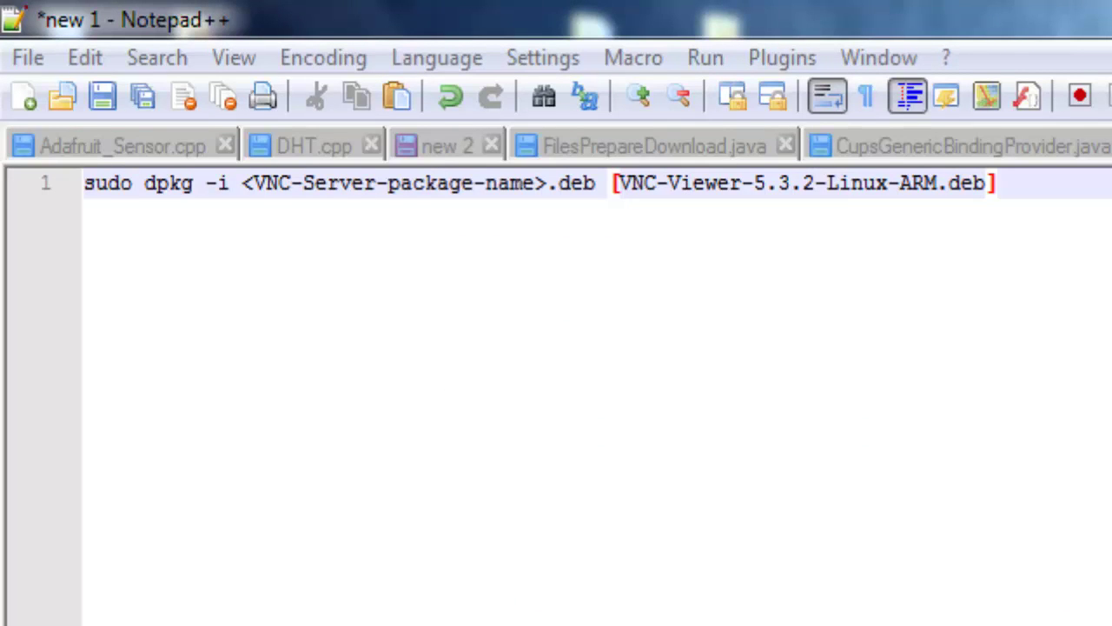
Step: Swap <VNC-Server-package-name> for VNC-Server-5.3.2-Linux-ARM..deb, join the line, and select it all for copying
{"action": "left_click", "coordinate": [549, 179]}
{"action": "left_click_drag", "start_coordinate": [549, 180], "coordinate": [241, 180]}
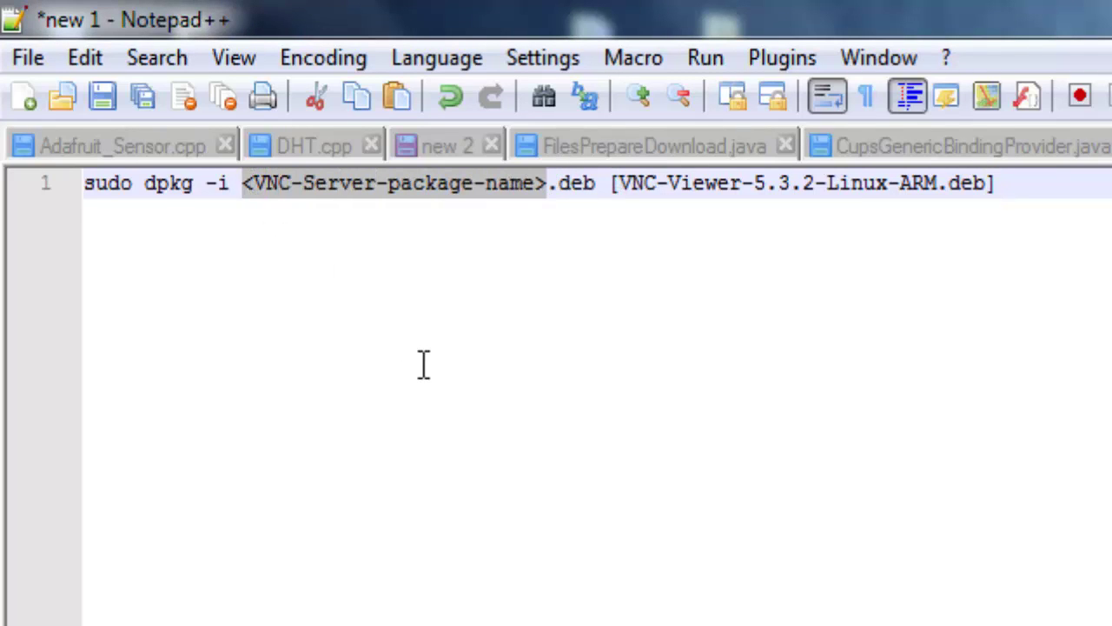
{"action": "type", "text": "VNC-Server-5.3.2-Linux-ARM."}
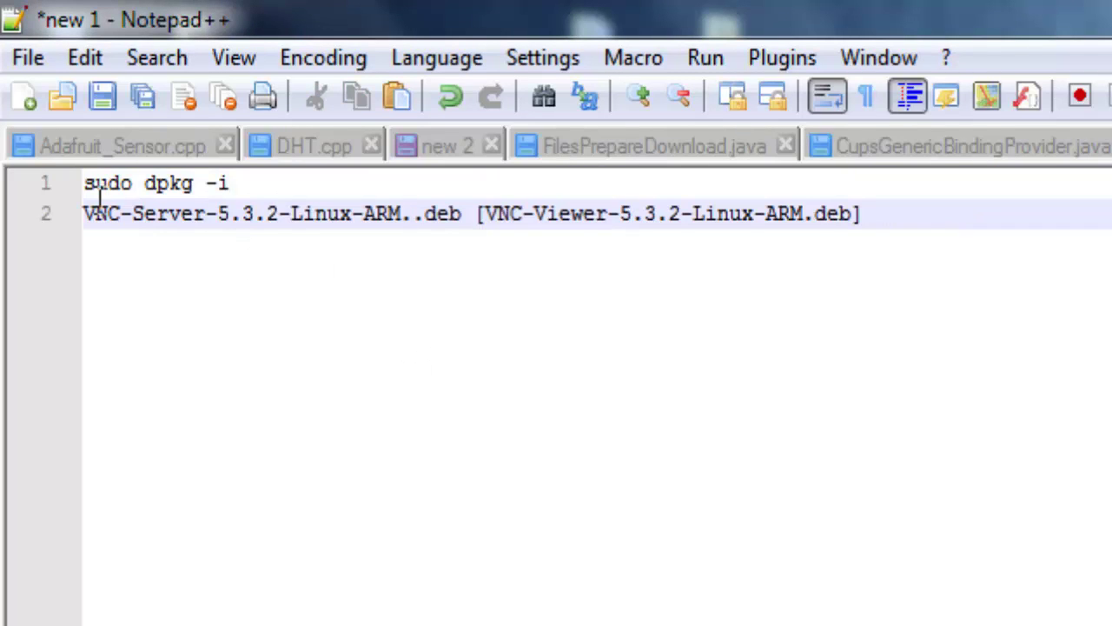
{"action": "left_click", "coordinate": [88, 202]}
{"action": "key", "text": "BackSpace"}
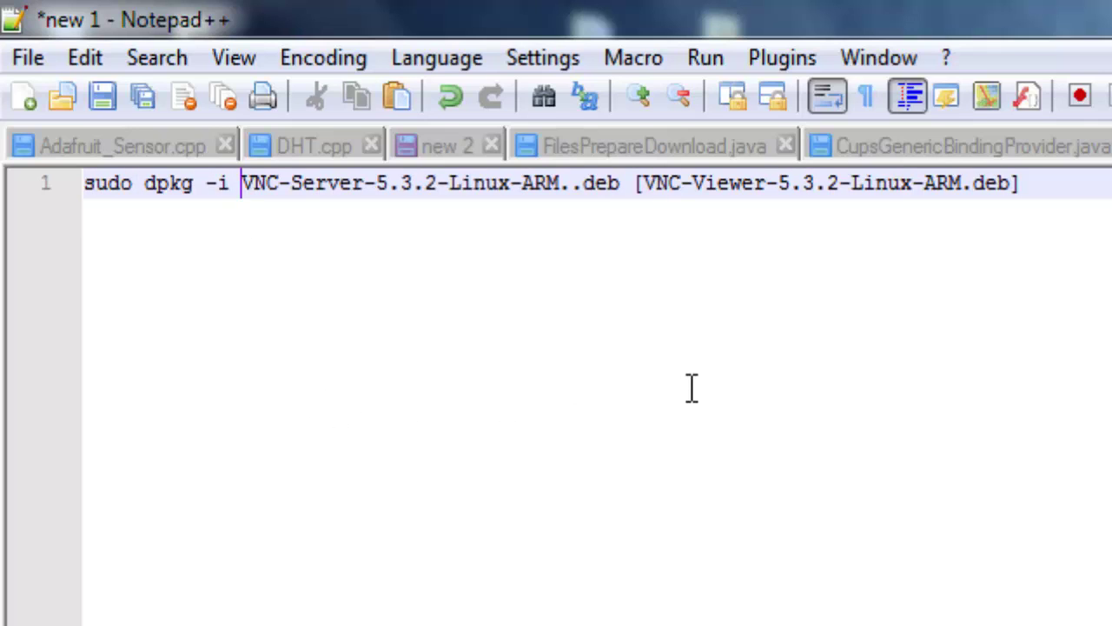
{"action": "key", "text": "ctrl+a"}
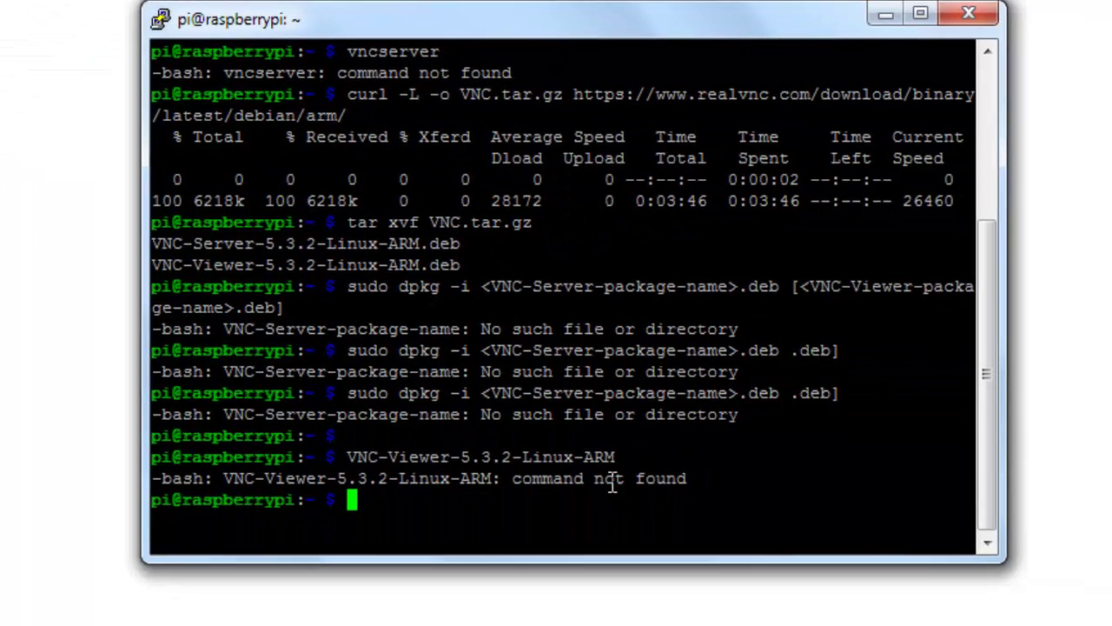
Step: Run the dpkg install on the Pi, then rerun it with the doubled dot before deb removed
{"action": "right_click", "coordinate": [647, 504]}
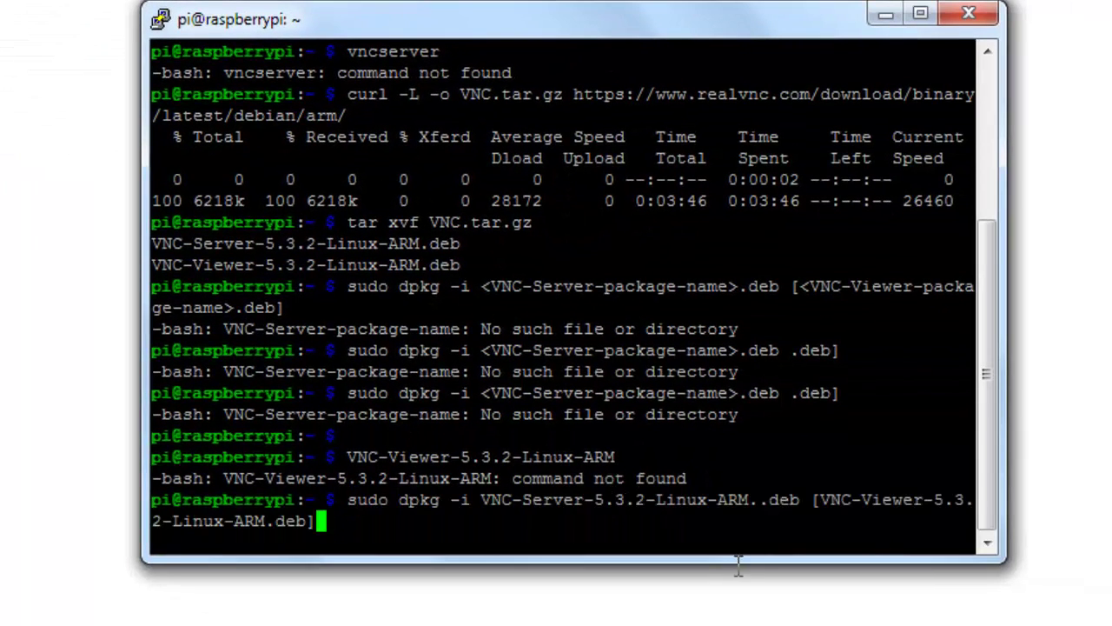
{"action": "key", "text": "Return"}
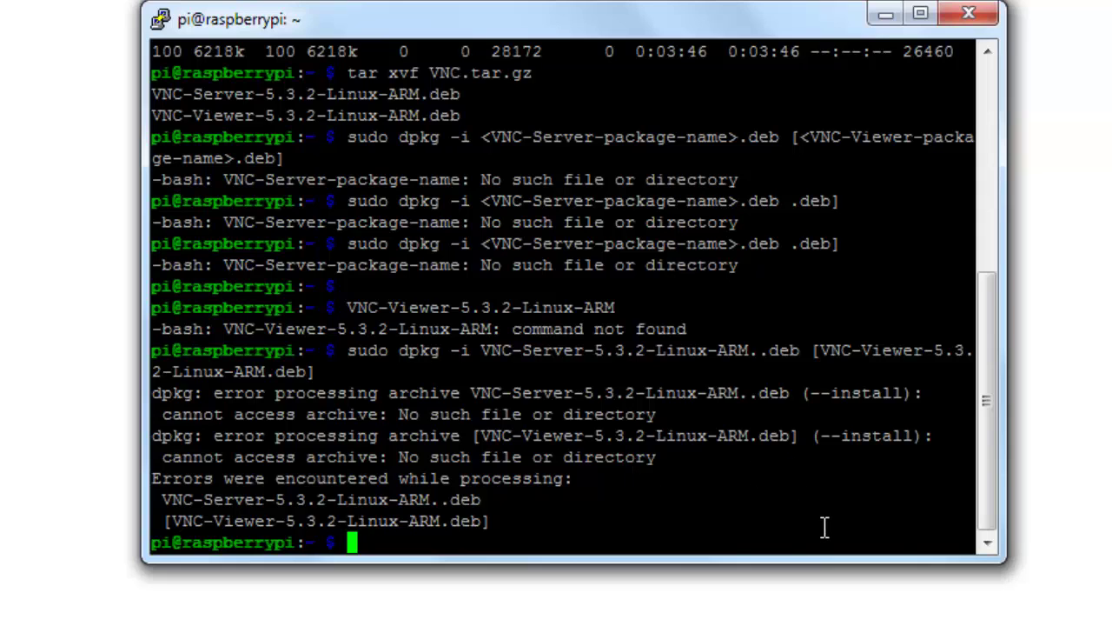
{"action": "key", "text": "Up"}
{"action": "key", "text": "Left"}
{"action": "key", "text": "Left"}
{"action": "key", "text": "Left"}
{"action": "key", "text": "Left"}
{"action": "key", "text": "Left"}
{"action": "key", "text": "Left"}
{"action": "key", "text": "Left"}
{"action": "key", "text": "Left"}
{"action": "key", "text": "Left"}
{"action": "key", "text": "Left"}
{"action": "key", "text": "Left"}
{"action": "key", "text": "Left"}
{"action": "key", "text": "Left"}
{"action": "key", "text": "Left"}
{"action": "key", "text": "Left"}
{"action": "key", "text": "Left"}
{"action": "key", "text": "Left"}
{"action": "key", "text": "Left"}
{"action": "key", "text": "Left"}
{"action": "key", "text": "Left"}
{"action": "key", "text": "Left"}
{"action": "key", "text": "Left"}
{"action": "key", "text": "Left"}
{"action": "key", "text": "Left"}
{"action": "key", "text": "Left"}
{"action": "key", "text": "Left"}
{"action": "key", "text": "Left"}
{"action": "key", "text": "Left"}
{"action": "key", "text": "Left"}
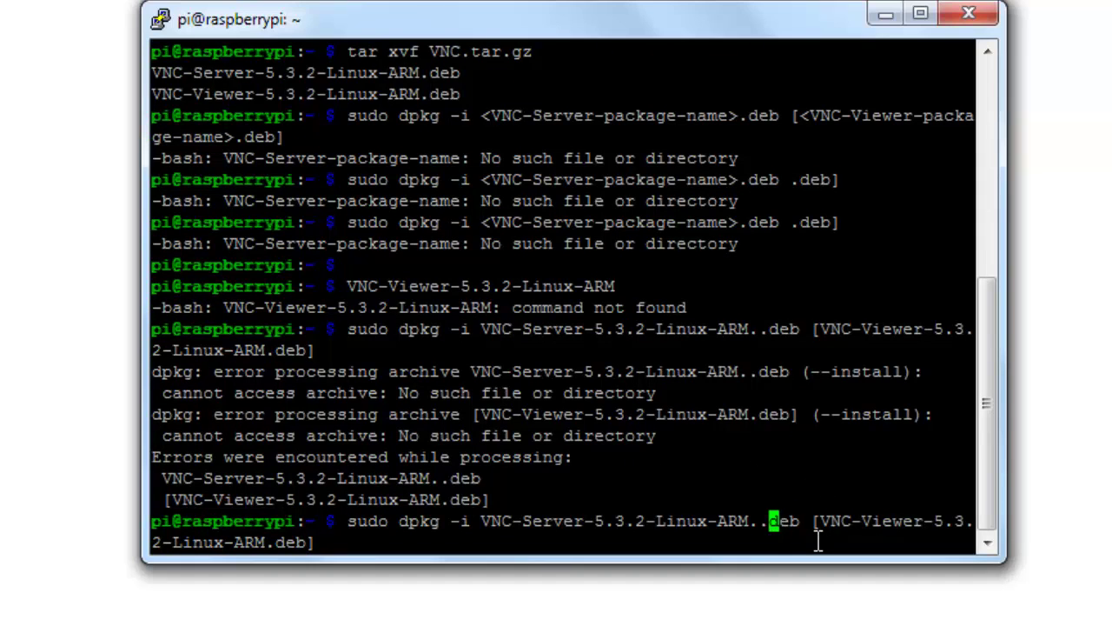
{"action": "key", "text": "BackSpace"}
{"action": "key", "text": "Return"}
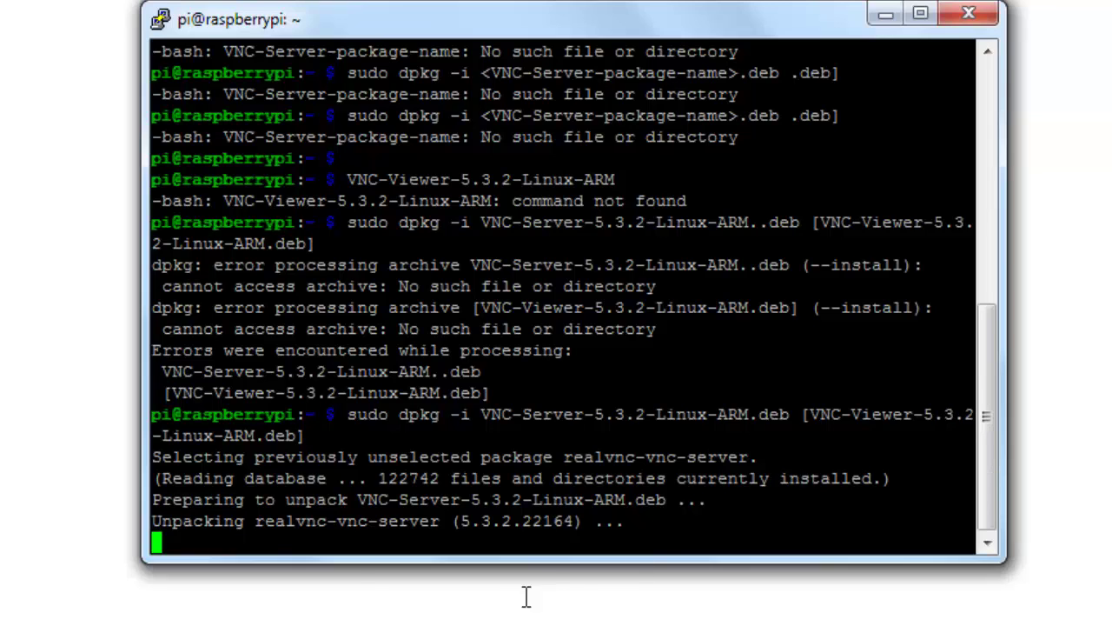
Step: Review the VNC Server install output, then return to WinSCP's view of the Pi's files
{"action": "left_click_drag", "start_coordinate": [266, 501], "coordinate": [509, 537]}
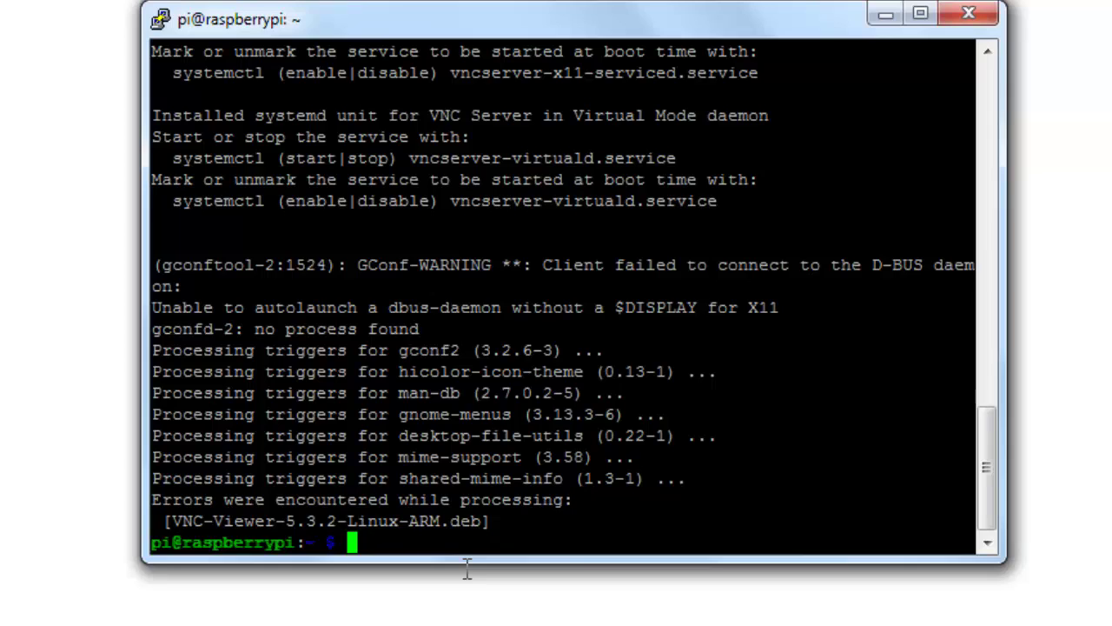
{"action": "scroll", "coordinate": [556, 348], "scroll_direction": "up", "scroll_amount": 4}
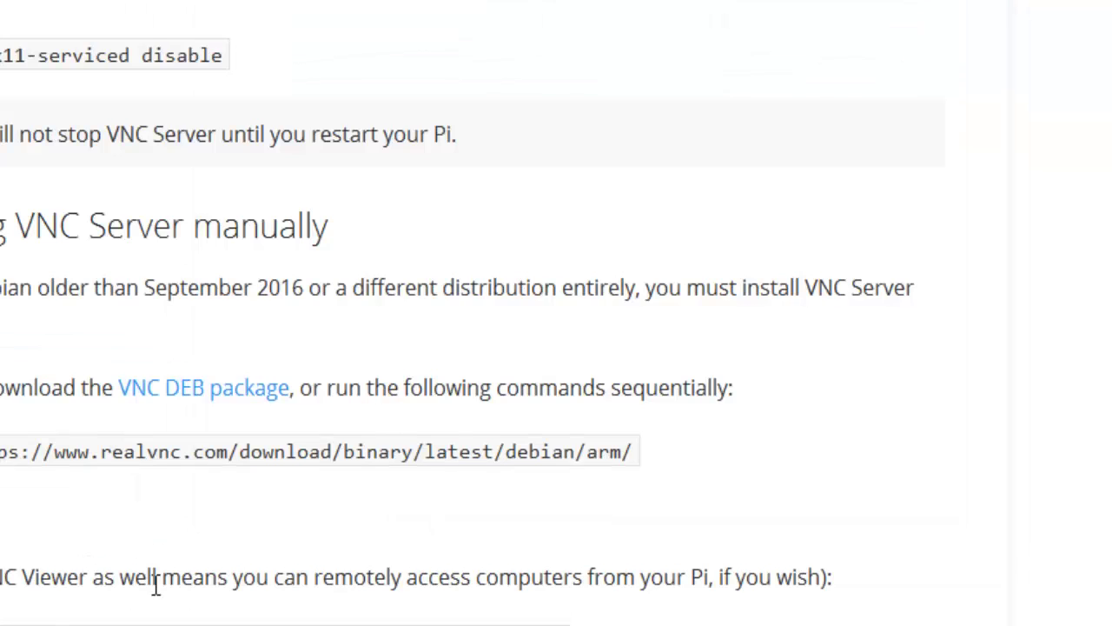
{"action": "triple_click", "coordinate": [153, 588]}
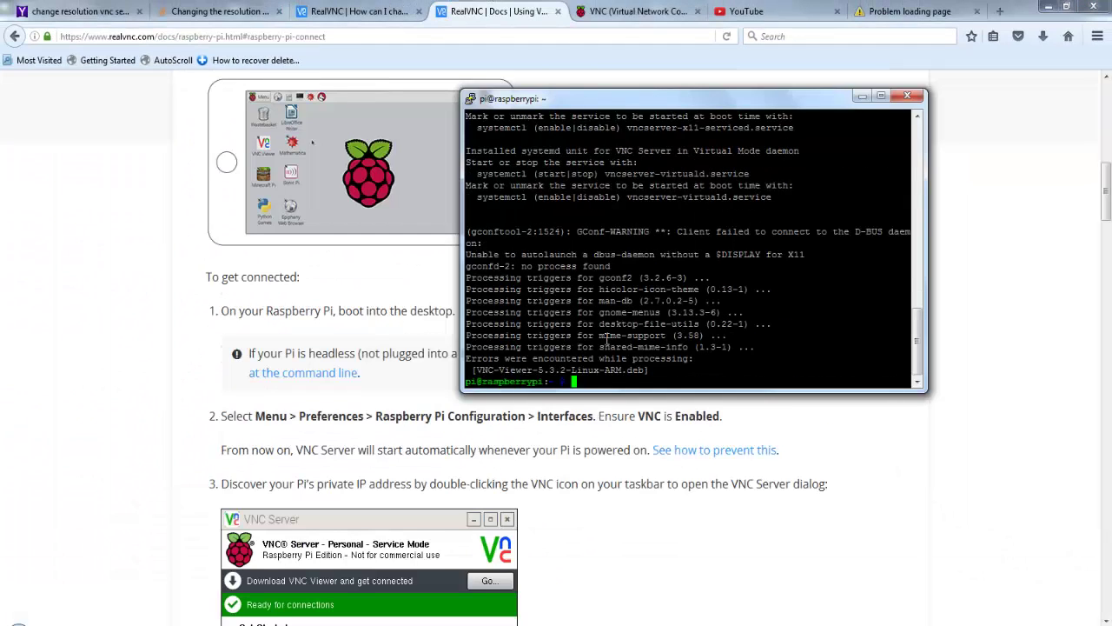
{"action": "type", "text": "s"}
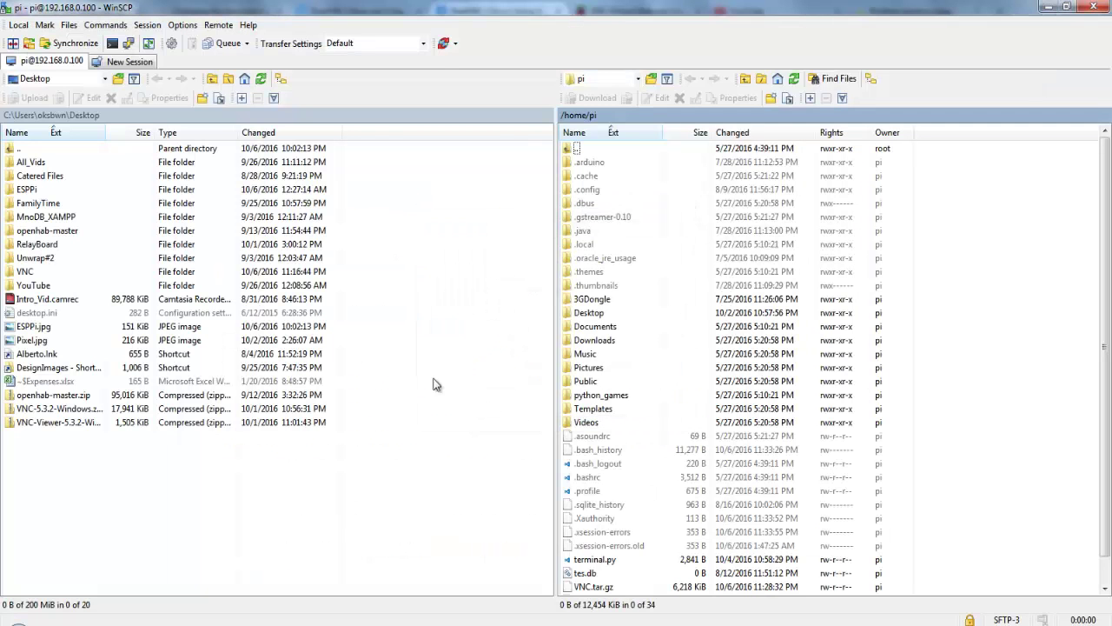
Step: Open a terminal session to the Pi at 192.168.0.101 and rerun sudo raspi-config
{"action": "left_click", "coordinate": [129, 43]}
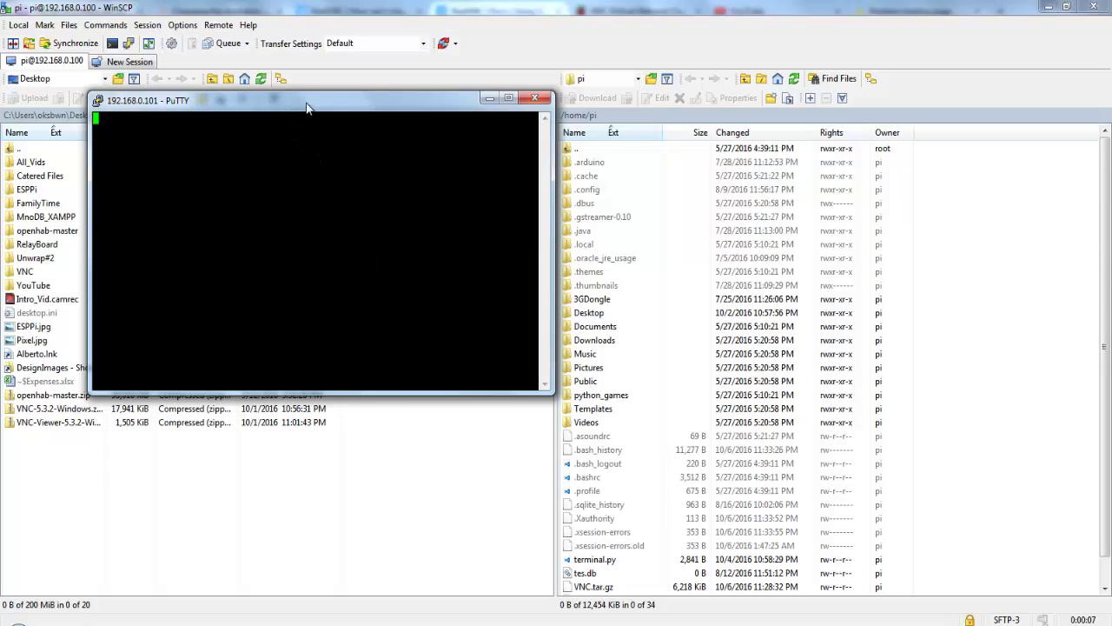
{"action": "left_click_drag", "start_coordinate": [318, 110], "coordinate": [485, 231]}
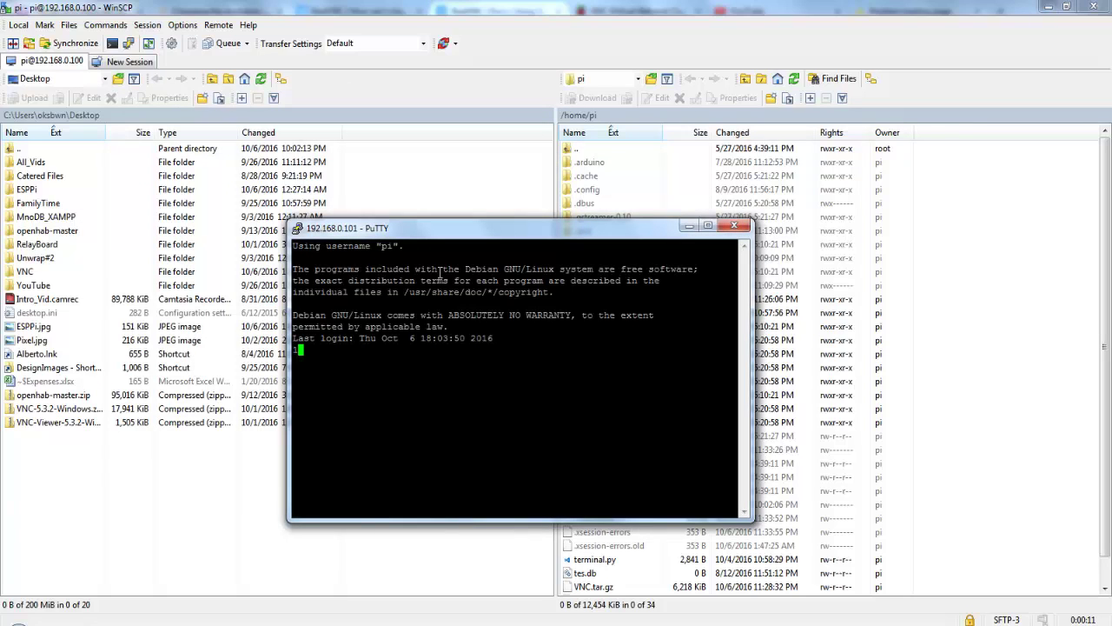
{"action": "key", "text": "Up"}
{"action": "key", "text": "Up"}
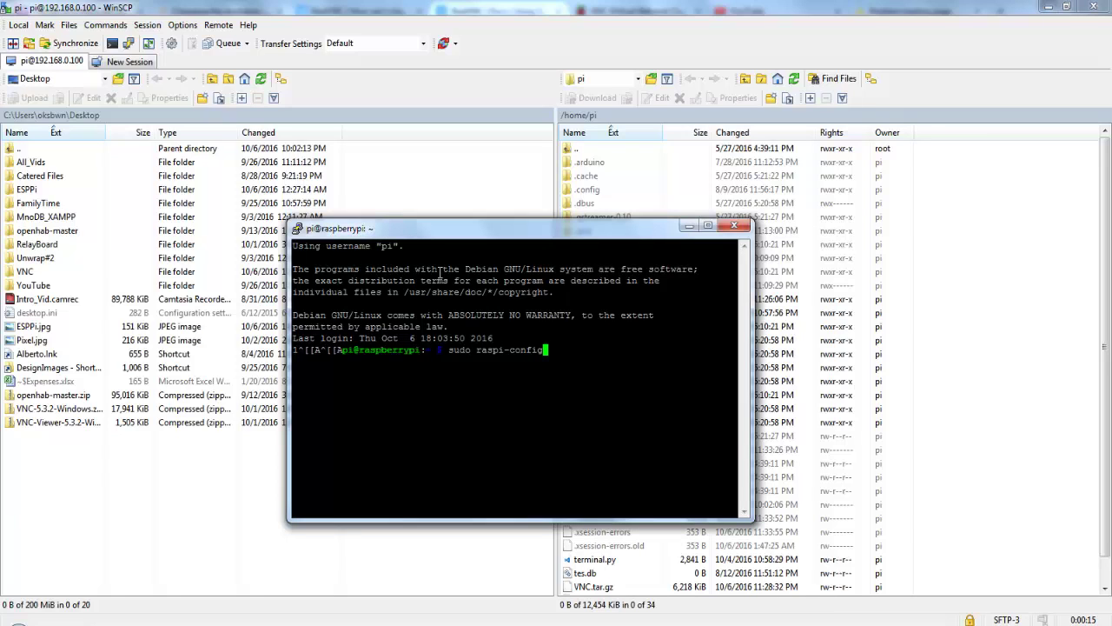
{"action": "key", "text": "Return"}
Step: Browse raspi-config's Advanced Options, such as Hostname and Update, then go back to the main menu
{"action": "key", "text": "Down"}
{"action": "key", "text": "Down"}
{"action": "key", "text": "Down"}
{"action": "key", "text": "Down"}
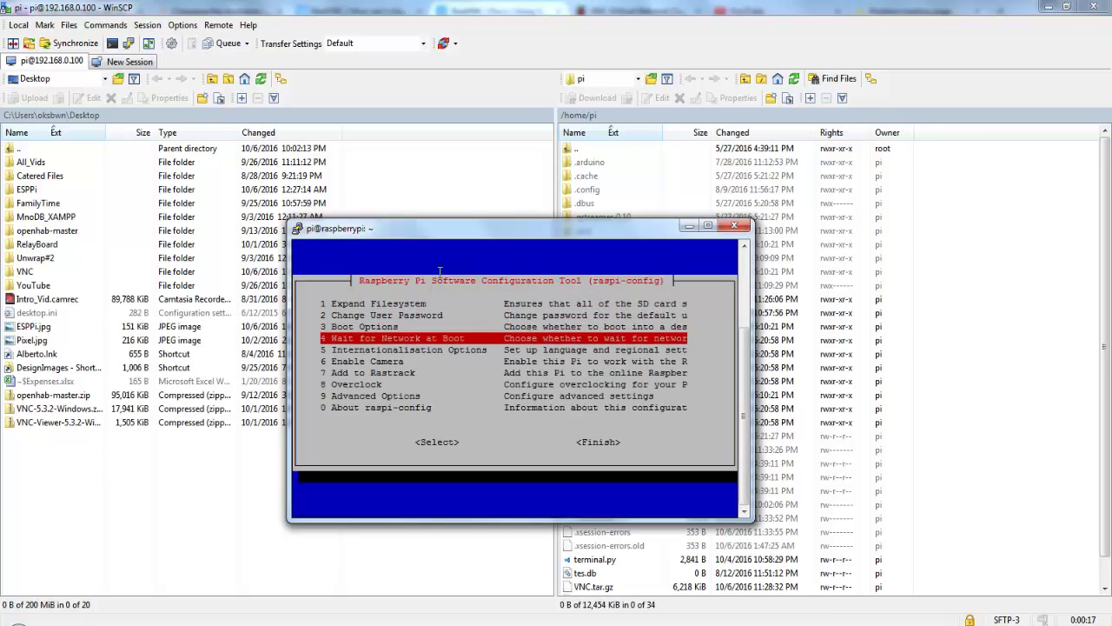
{"action": "key", "text": "Down"}
{"action": "key", "text": "Down"}
{"action": "key", "text": "Down"}
{"action": "key", "text": "Down"}
{"action": "key", "text": "Return"}
{"action": "key", "text": "Down"}
{"action": "key", "text": "Down"}
{"action": "key", "text": "Down"}
{"action": "key", "text": "Down"}
{"action": "key", "text": "Down"}
{"action": "key", "text": "Down"}
{"action": "key", "text": "Down"}
{"action": "key", "text": "Down"}
{"action": "key", "text": "Down"}
{"action": "key", "text": "Down"}
{"action": "key", "text": "Down"}
{"action": "key", "text": "Up"}
{"action": "key", "text": "Up"}
{"action": "key", "text": "Up"}
{"action": "key", "text": "Up"}
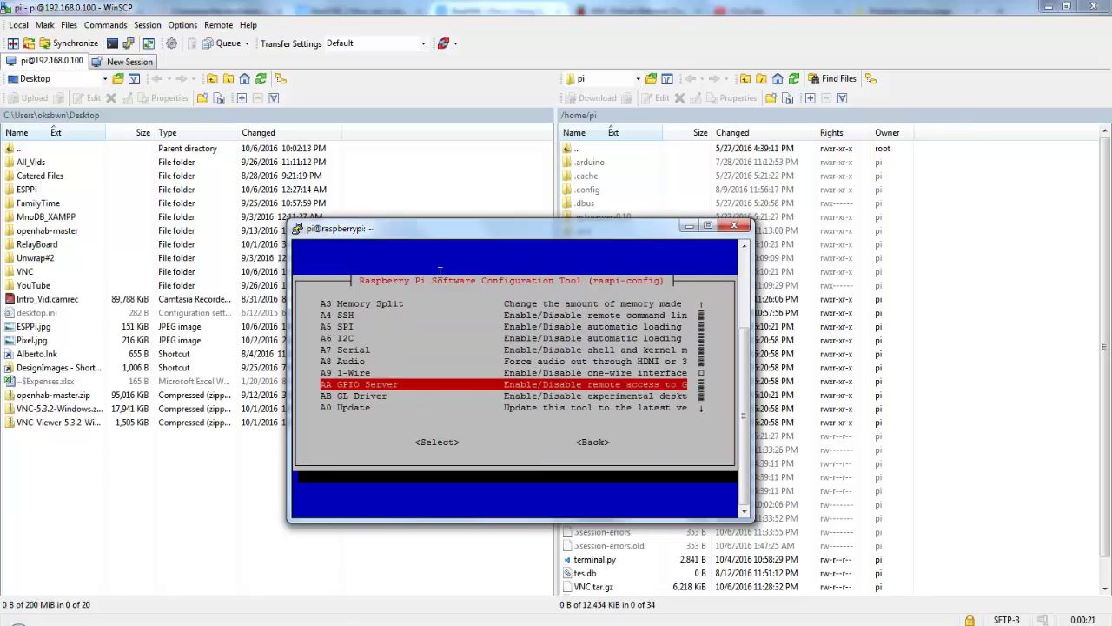
{"action": "key", "text": "Up"}
{"action": "key", "text": "Up"}
{"action": "key", "text": "Up"}
{"action": "key", "text": "Up"}
{"action": "key", "text": "Up"}
{"action": "key", "text": "Up"}
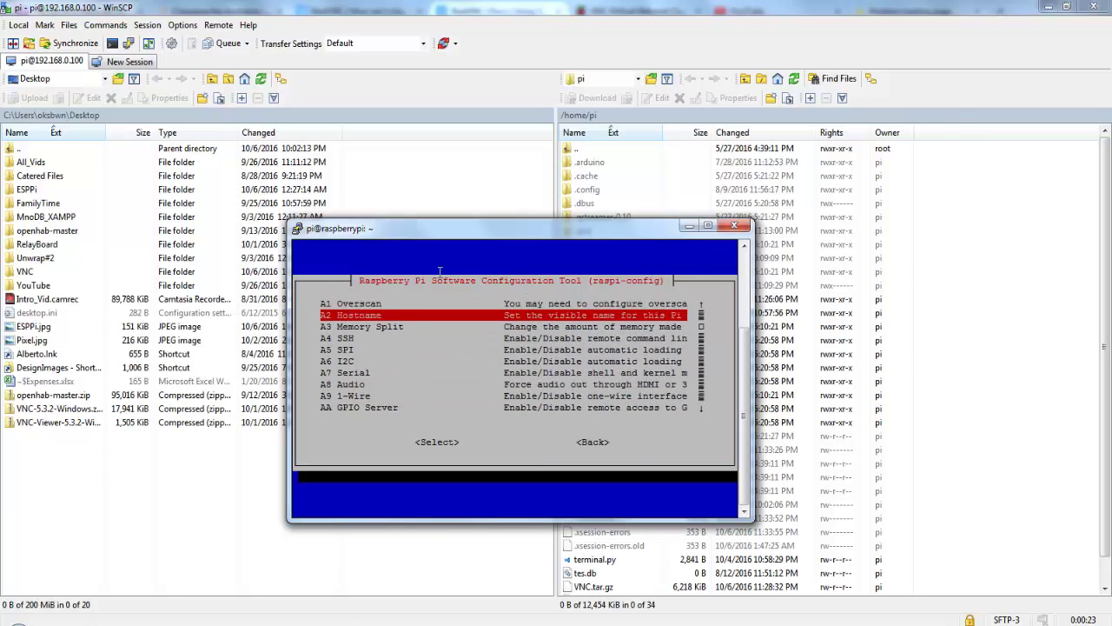
{"action": "key", "text": "Down"}
{"action": "key", "text": "Down"}
{"action": "key", "text": "Down"}
{"action": "key", "text": "Down"}
{"action": "key", "text": "Down"}
{"action": "key", "text": "Down"}
{"action": "key", "text": "Down"}
{"action": "key", "text": "Down"}
{"action": "key", "text": "Down"}
{"action": "key", "text": "Down"}
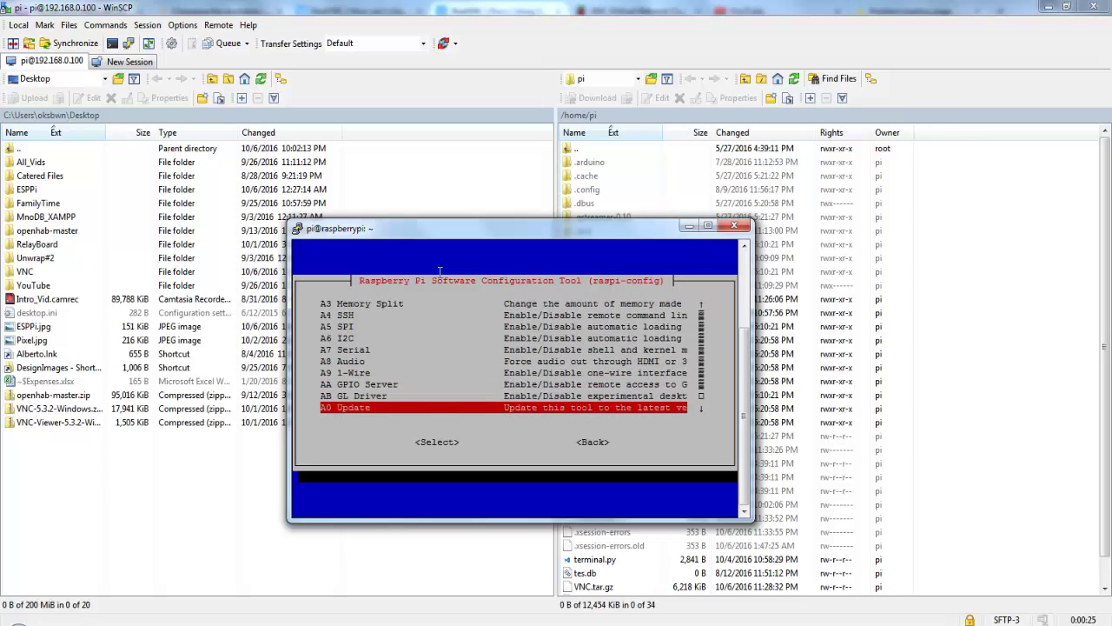
{"action": "key", "text": "Up"}
{"action": "key", "text": "Up"}
{"action": "key", "text": "Up"}
{"action": "key", "text": "Up"}
{"action": "key", "text": "Up"}
{"action": "key", "text": "Up"}
{"action": "key", "text": "Up"}
{"action": "key", "text": "Up"}
{"action": "key", "text": "Up"}
{"action": "key", "text": "Up"}
{"action": "key", "text": "Up"}
{"action": "key", "text": "Up"}
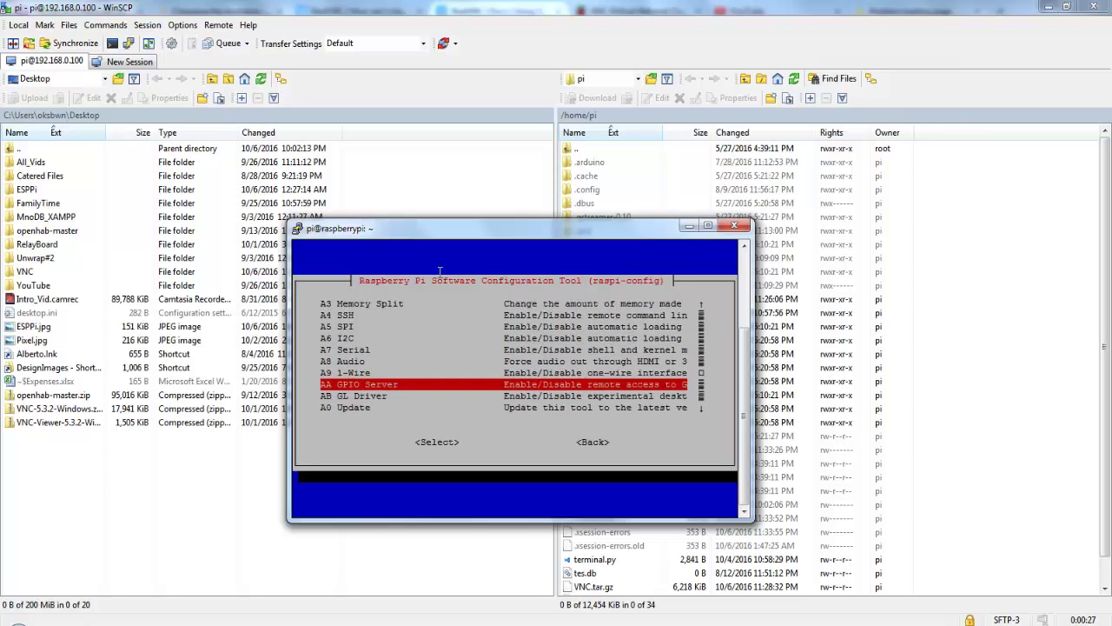
{"action": "key", "text": "Down"}
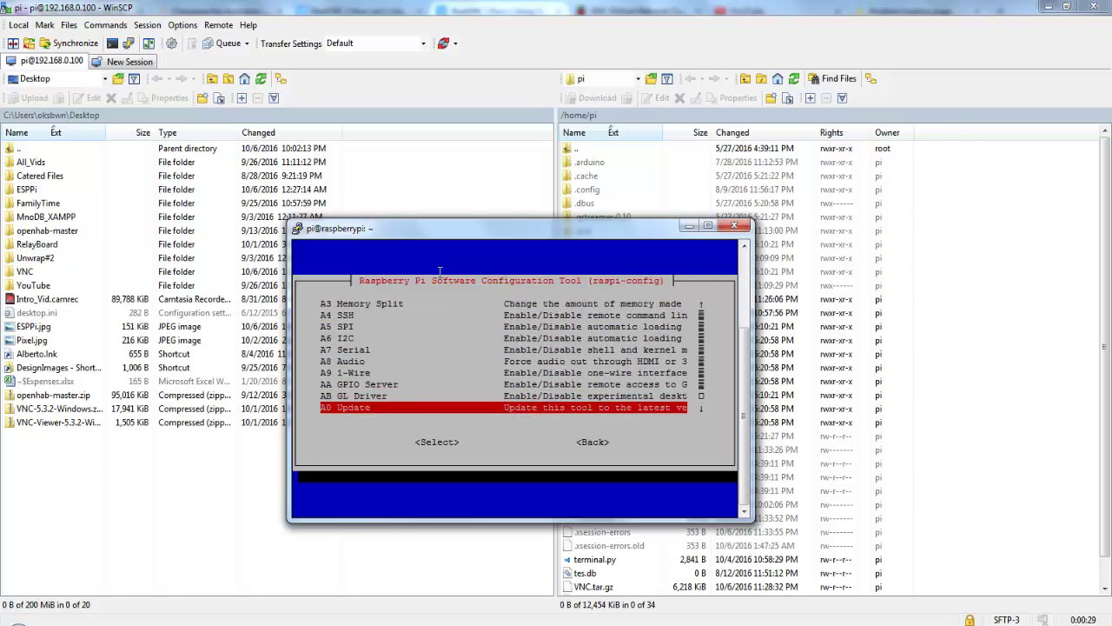
{"action": "key", "text": "Up"}
{"action": "key", "text": "Up"}
{"action": "key", "text": "Up"}
{"action": "key", "text": "Tab"}
{"action": "key", "text": "Tab"}
{"action": "key", "text": "Return"}
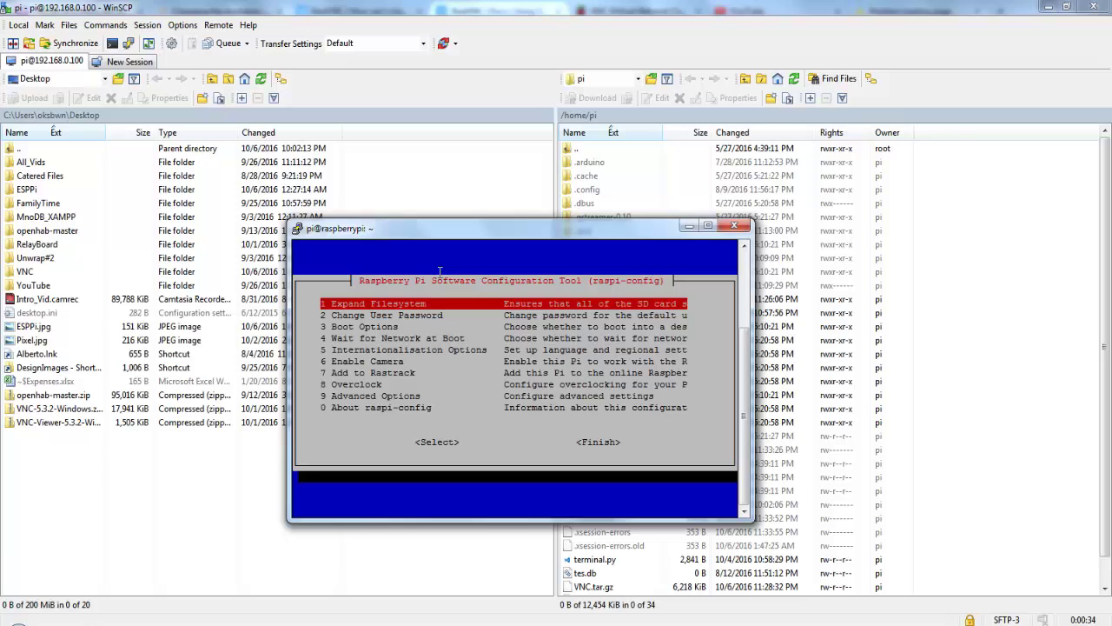
Step: Look over the main menu down to About raspi-config, then Finish back to the shell prompt
{"action": "key", "text": "Down"}
{"action": "key", "text": "Down"}
{"action": "key", "text": "Down"}
{"action": "key", "text": "Down"}
{"action": "key", "text": "Down"}
{"action": "key", "text": "Down"}
{"action": "key", "text": "Down"}
{"action": "key", "text": "Down"}
{"action": "key", "text": "Down"}
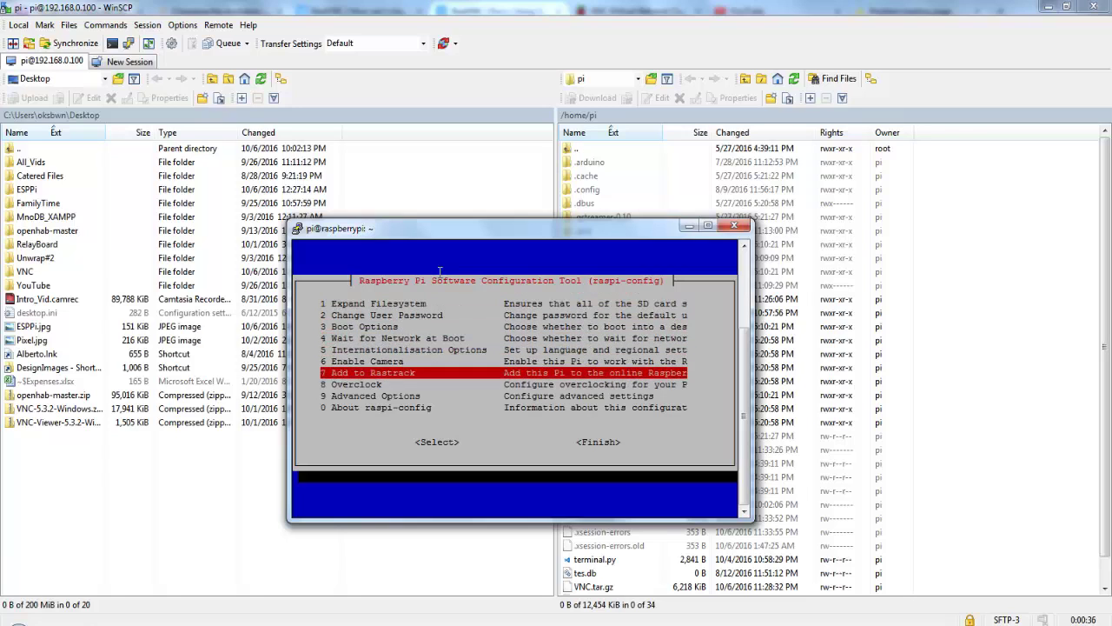
{"action": "key", "text": "Up"}
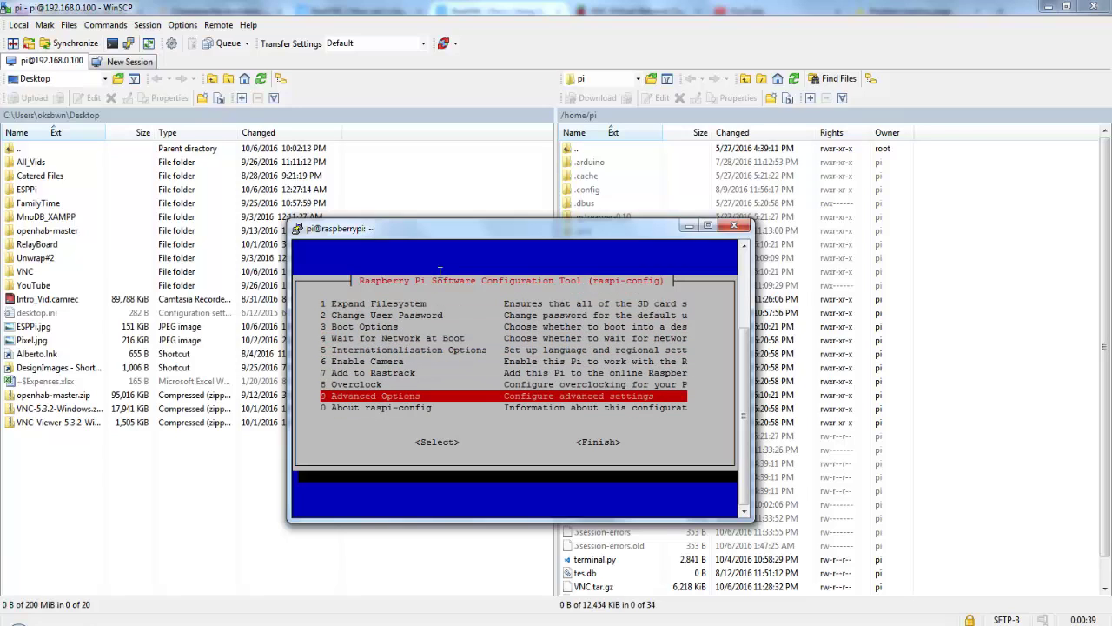
{"action": "key", "text": "Down"}
{"action": "key", "text": "Tab"}
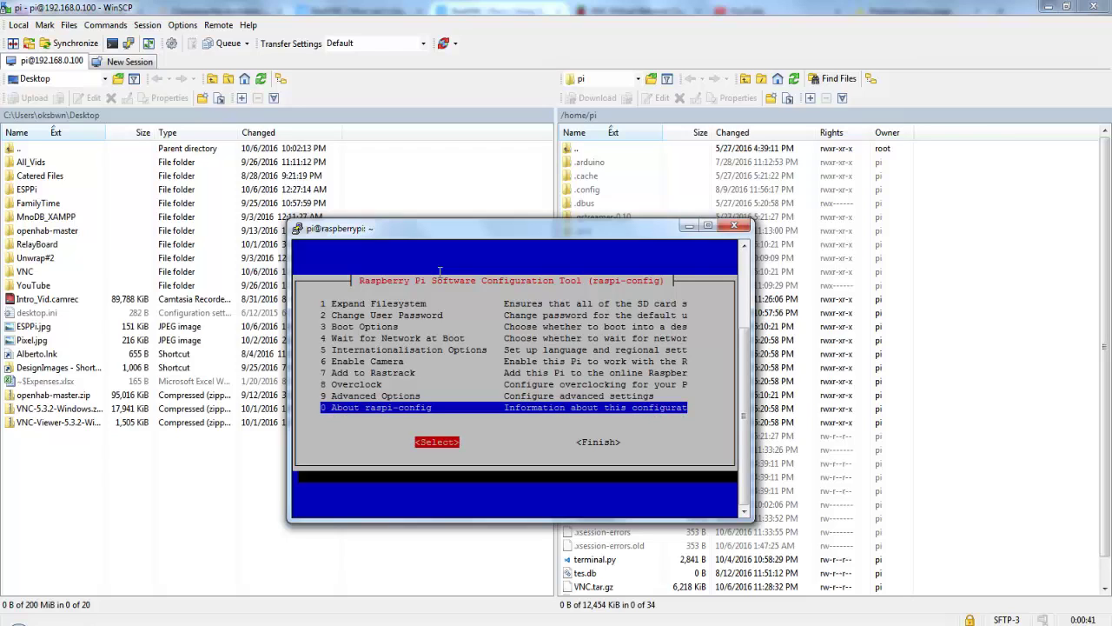
{"action": "key", "text": "Tab"}
{"action": "key", "text": "Return"}
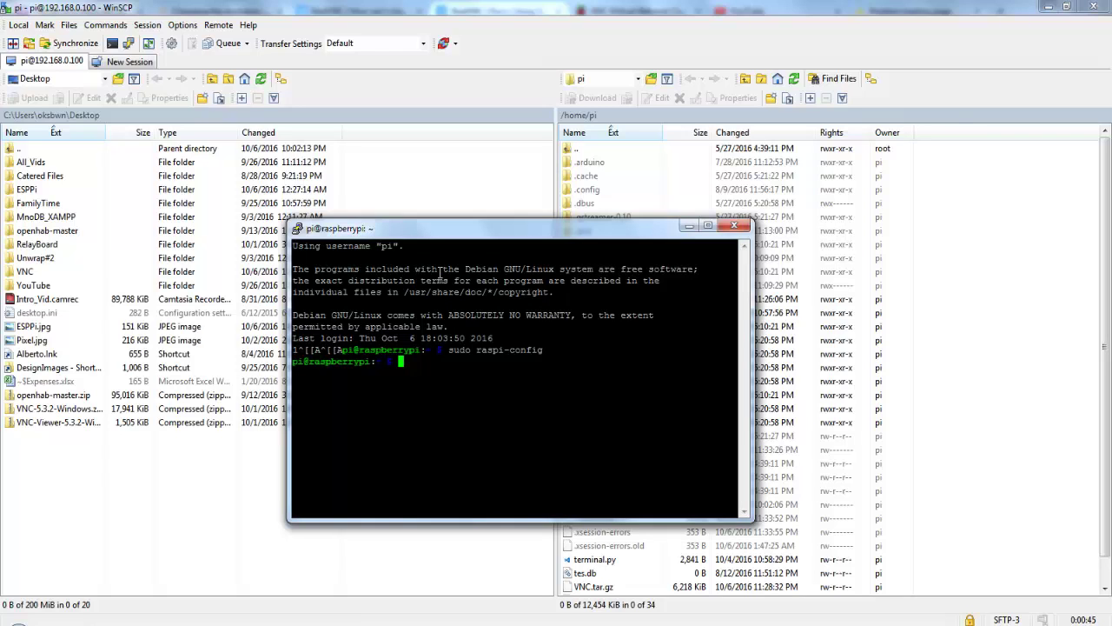
Step: Run vncserver to show the VNC Server 5.3.2 banner, then stop key generation with Ctrl+C
{"action": "type", "text": "vncserver"}
{"action": "key", "text": "Return"}
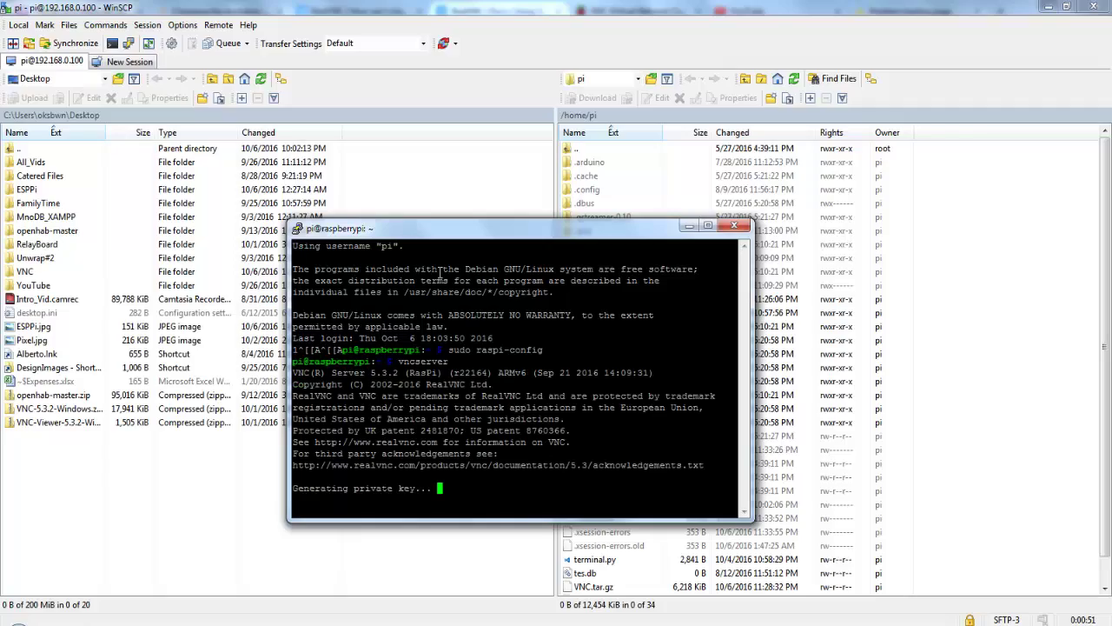
{"action": "left_click_drag", "start_coordinate": [473, 478], "coordinate": [333, 372]}
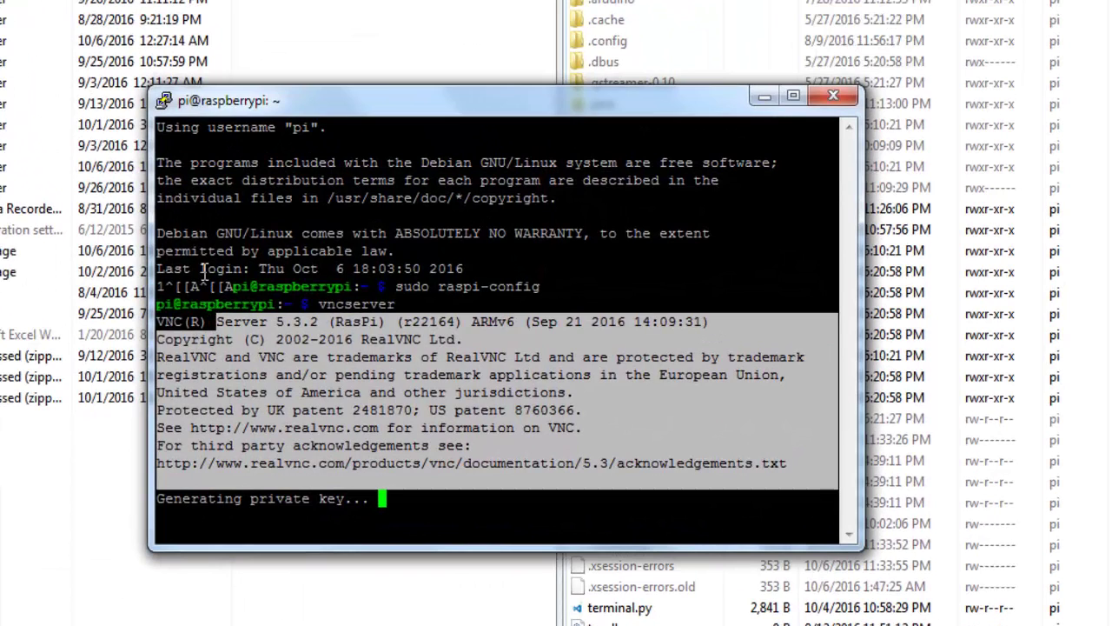
{"action": "key", "text": "ctrl+c"}
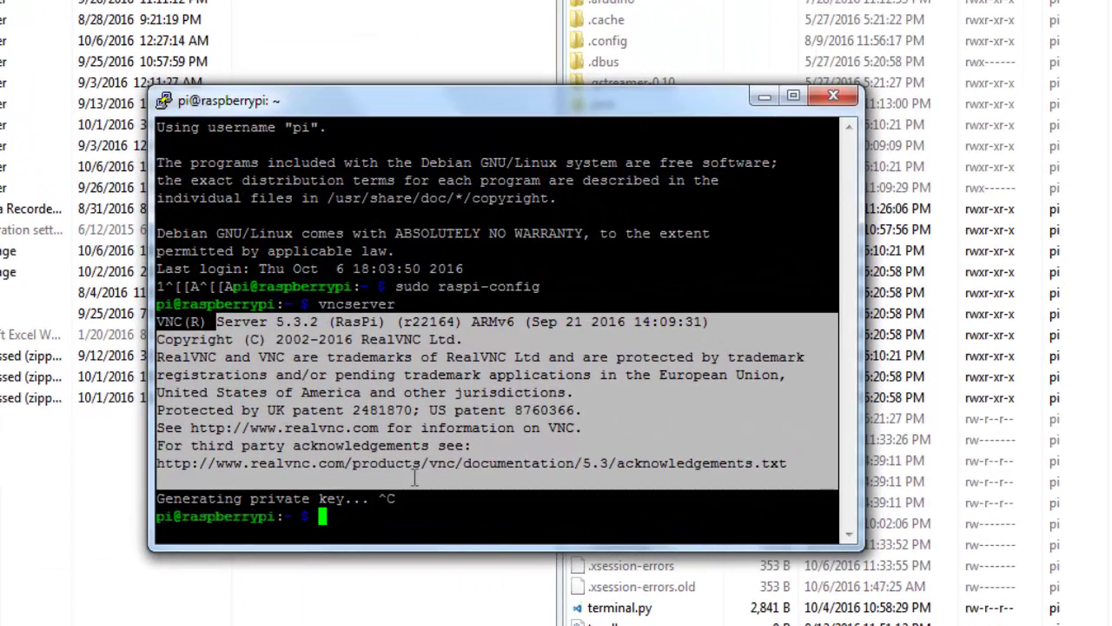
{"action": "left_click", "coordinate": [354, 515]}
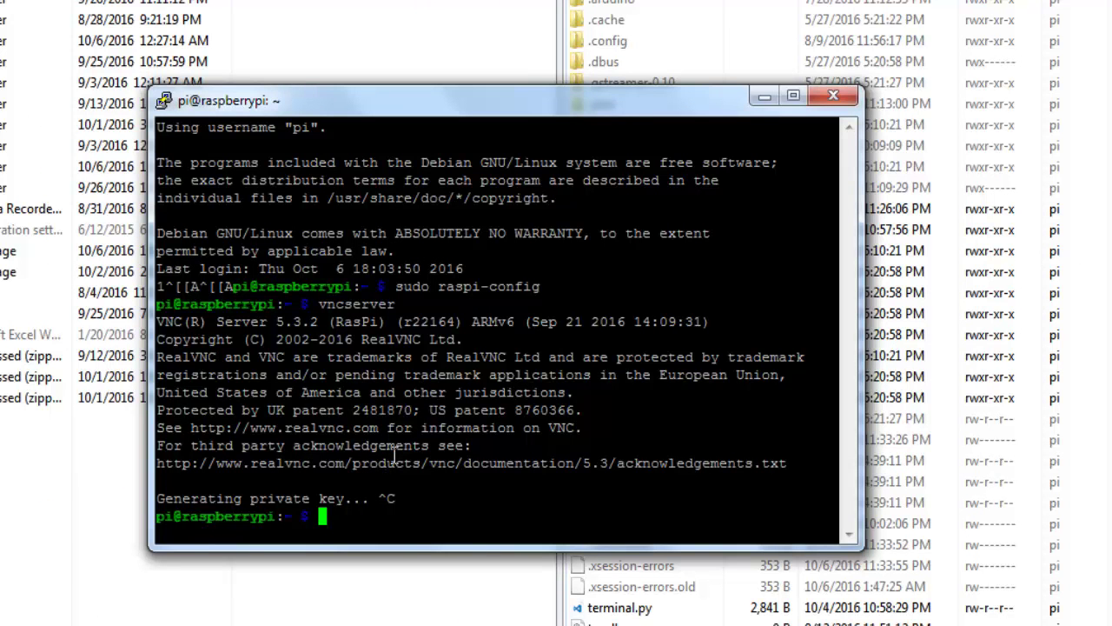
Step: Paste and correct the command, then run vncserver -geometry 1600x1200 -randr 1280x720
{"action": "left_click_drag", "start_coordinate": [416, 111], "coordinate": [374, 0]}
{"action": "right_click", "coordinate": [382, 270]}
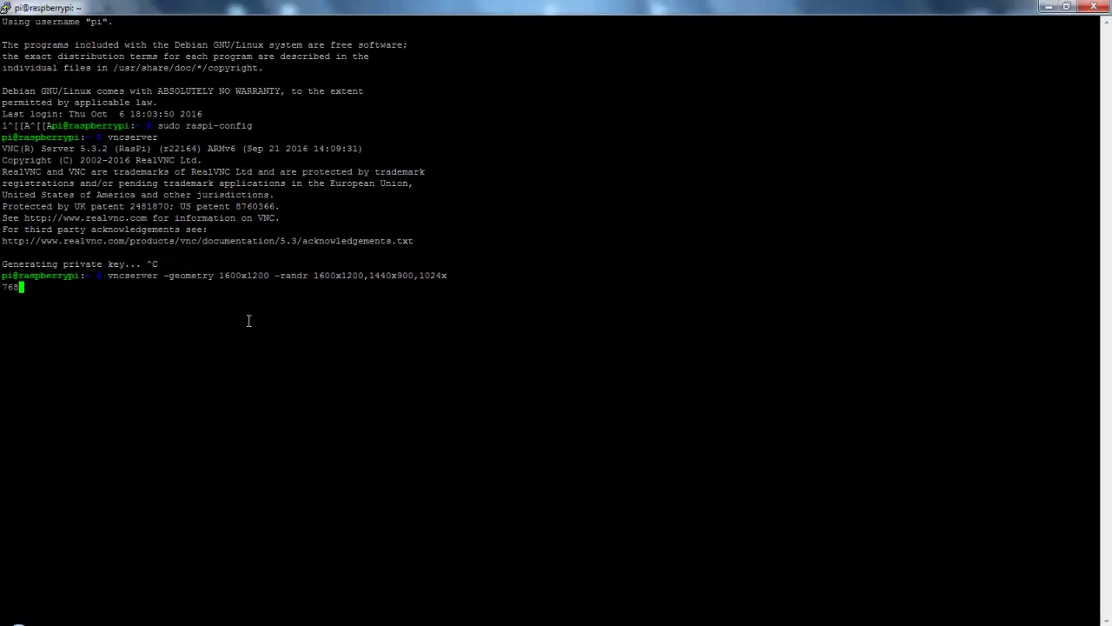
{"action": "key", "text": "BackSpace"}
{"action": "key", "text": "BackSpace"}
{"action": "key", "text": "BackSpace"}
{"action": "key", "text": "BackSpace"}
{"action": "key", "text": "BackSpace"}
{"action": "key", "text": "BackSpace"}
{"action": "key", "text": "BackSpace"}
{"action": "key", "text": "BackSpace"}
{"action": "key", "text": "BackSpace"}
{"action": "key", "text": "BackSpace"}
{"action": "key", "text": "BackSpace"}
{"action": "key", "text": "BackSpace"}
{"action": "key", "text": "BackSpace"}
{"action": "key", "text": "BackSpace"}
{"action": "key", "text": "BackSpace"}
{"action": "key", "text": "BackSpace"}
{"action": "key", "text": "BackSpace"}
{"action": "key", "text": "BackSpace"}
{"action": "key", "text": "BackSpace"}
{"action": "key", "text": "BackSpace"}
{"action": "key", "text": "BackSpace"}
{"action": "key", "text": "BackSpace"}
{"action": "key", "text": "BackSpace"}
{"action": "key", "text": "BackSpace"}
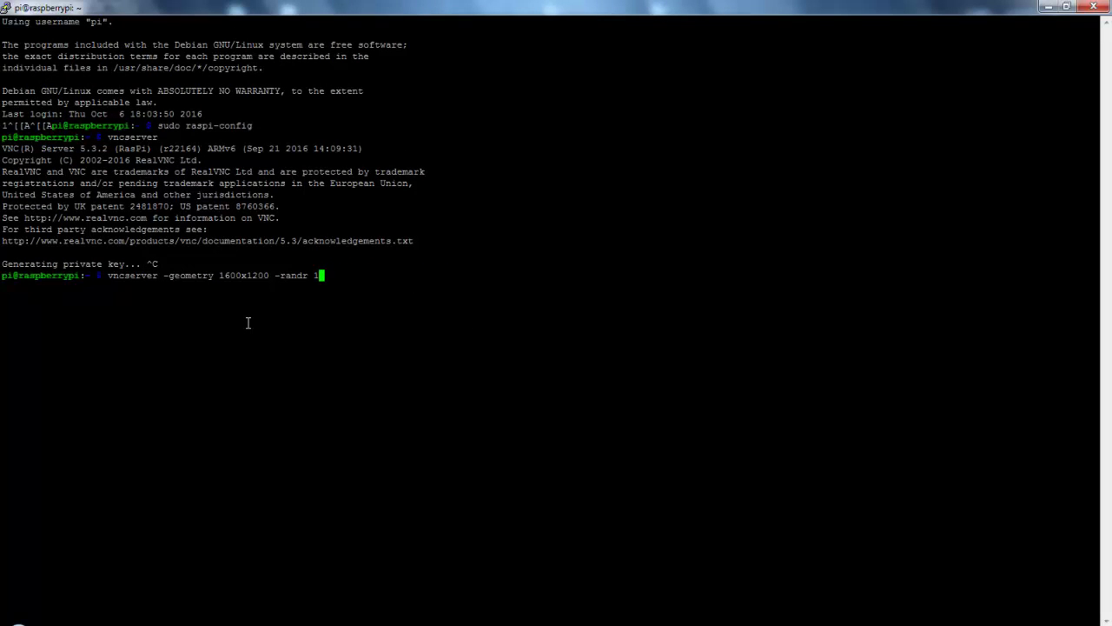
{"action": "type", "text": "280"}
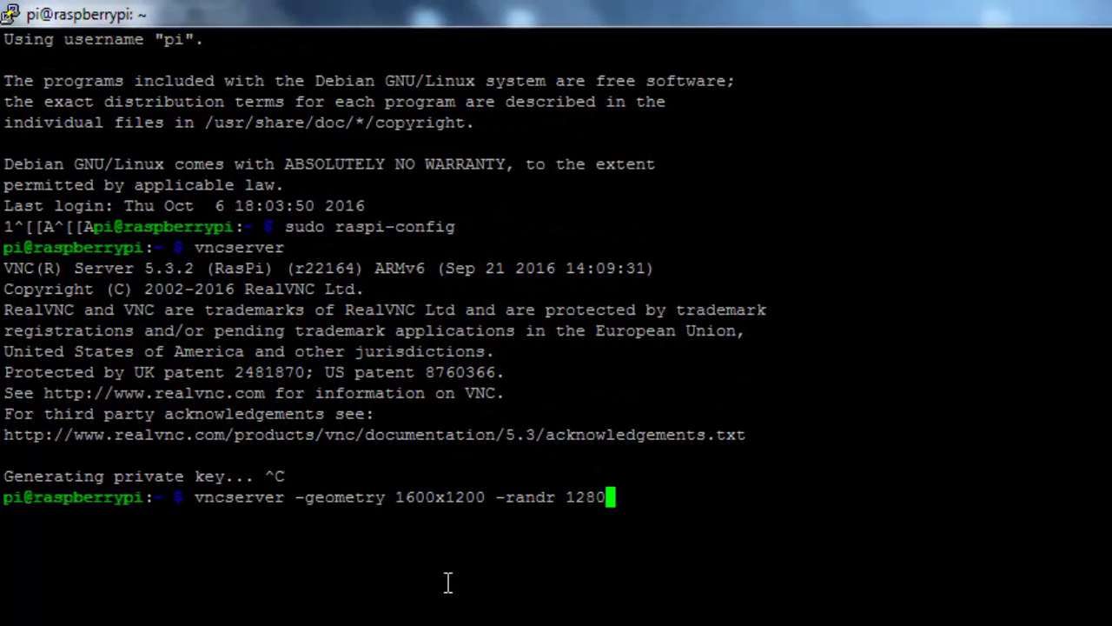
{"action": "type", "text": "x720"}
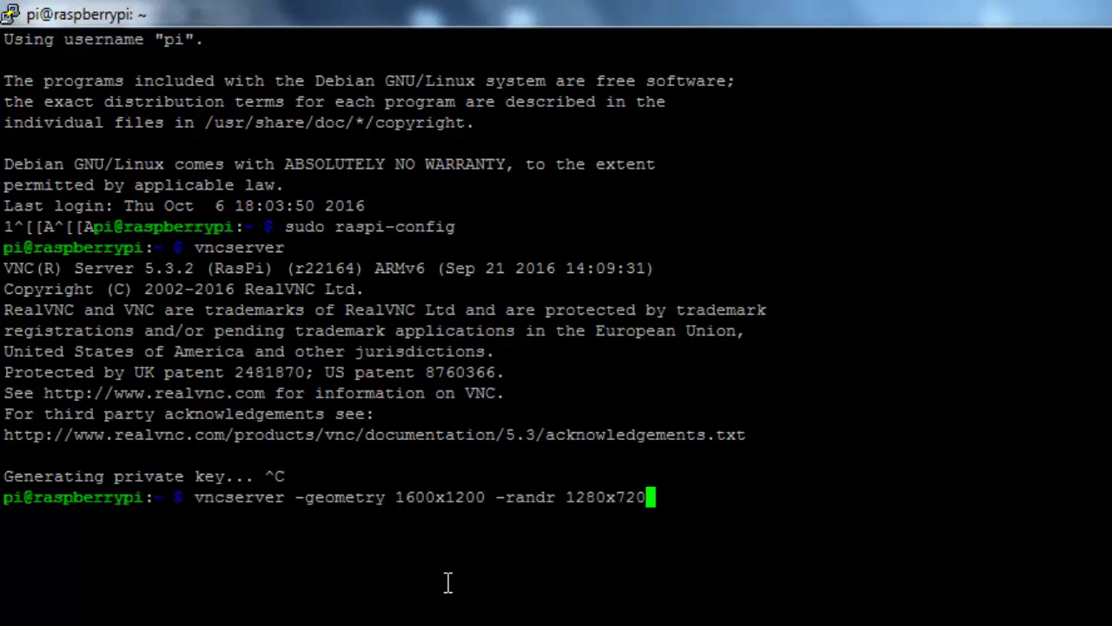
{"action": "key", "text": "Left"}
{"action": "key", "text": "Left"}
{"action": "key", "text": "Left"}
{"action": "key", "text": "Left"}
{"action": "key", "text": "Left"}
{"action": "key", "text": "Left"}
{"action": "key", "text": "Left"}
{"action": "key", "text": "Left"}
{"action": "key", "text": "Left"}
{"action": "key", "text": "Left"}
{"action": "key", "text": "Left"}
{"action": "key", "text": "Left"}
{"action": "key", "text": "Left"}
{"action": "key", "text": "Left"}
{"action": "key", "text": "Left"}
{"action": "key", "text": "Left"}
{"action": "key", "text": "Left"}
{"action": "key", "text": "Left"}
{"action": "key", "text": "Left"}
{"action": "key", "text": "Left"}
{"action": "key", "text": "Right"}
{"action": "key", "text": "Right"}
{"action": "key", "text": "Right"}
{"action": "key", "text": "Right"}
{"action": "key", "text": "Right"}
{"action": "key", "text": "Right"}
{"action": "key", "text": "Right"}
{"action": "key", "text": "Right"}
{"action": "key", "text": "Right"}
{"action": "key", "text": "Right"}
{"action": "key", "text": "Right"}
{"action": "key", "text": "Right"}
{"action": "key", "text": "Right"}
{"action": "key", "text": "Right"}
{"action": "key", "text": "Right"}
{"action": "key", "text": "Right"}
{"action": "key", "text": "Right"}
{"action": "key", "text": "Right"}
{"action": "key", "text": "Right"}
{"action": "key", "text": "Return"}
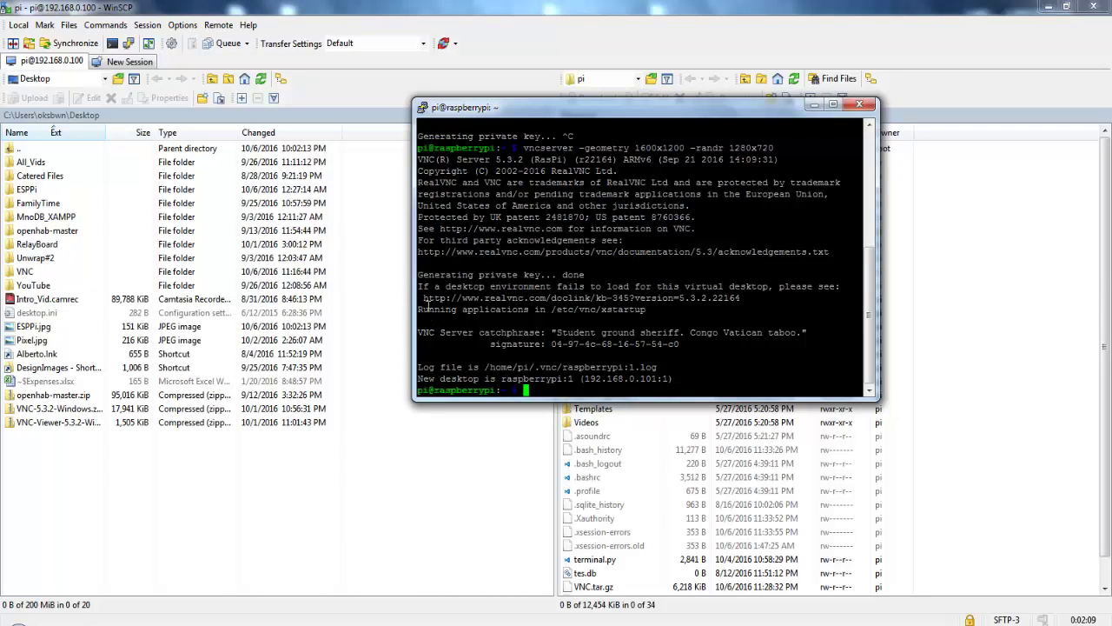
Step: Select the xstartup and signature lines in the output, then minimize WinSCP
{"action": "left_click_drag", "start_coordinate": [427, 306], "coordinate": [647, 314]}
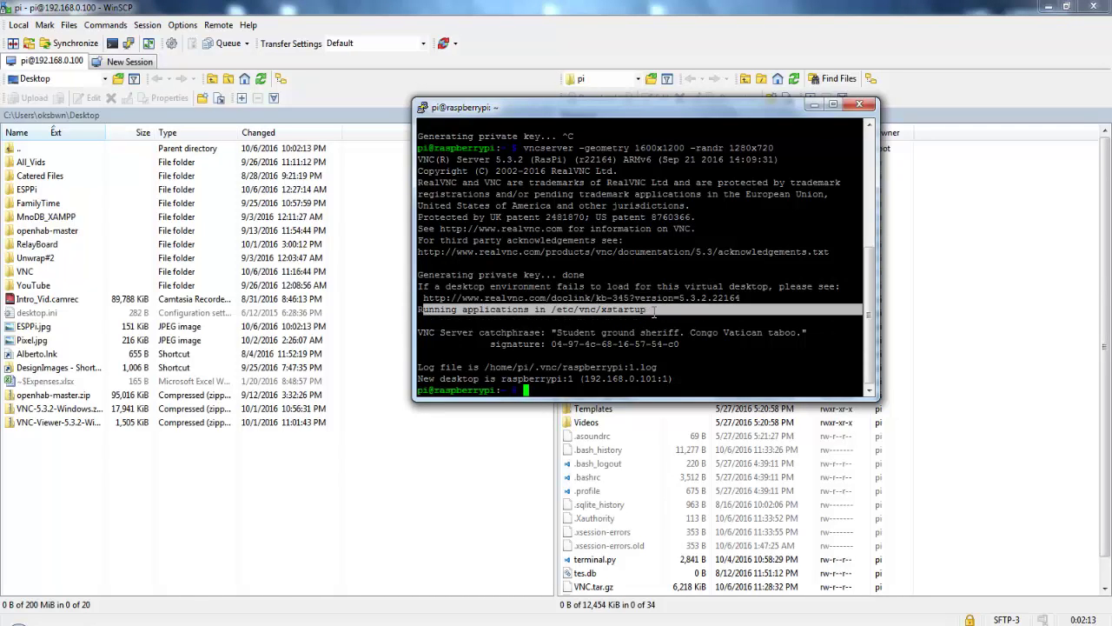
{"action": "left_click_drag", "start_coordinate": [679, 353], "coordinate": [400, 327]}
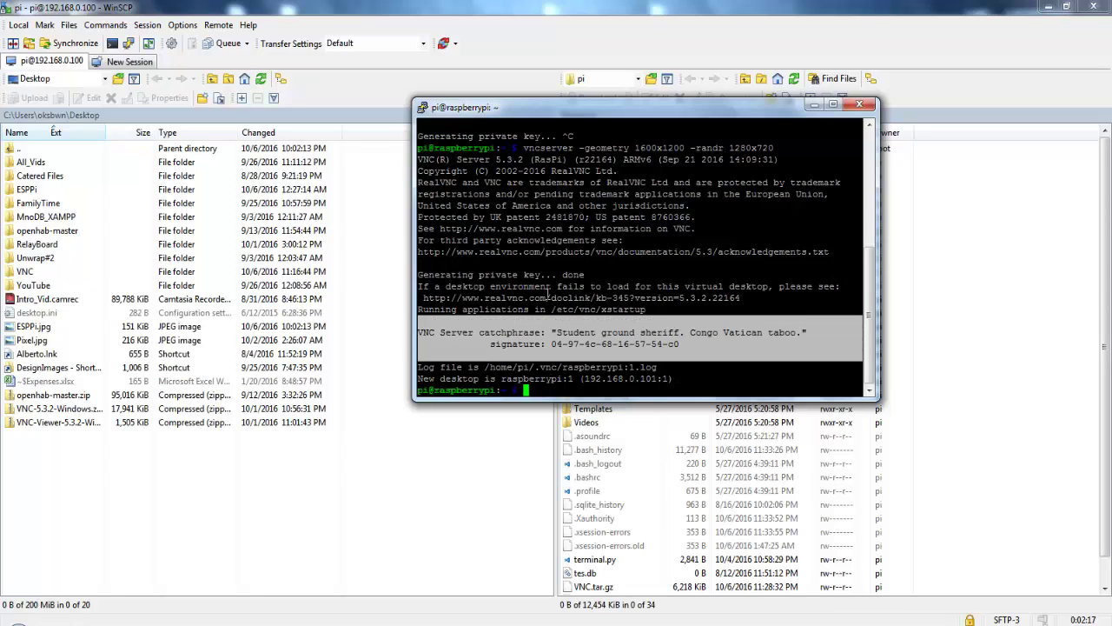
{"action": "left_click", "coordinate": [1042, 6]}
Step: Launch VNC Viewer and connect to 192.168.0.101:1, copying display 1 from the terminal
{"action": "left_click", "coordinate": [1048, 6]}
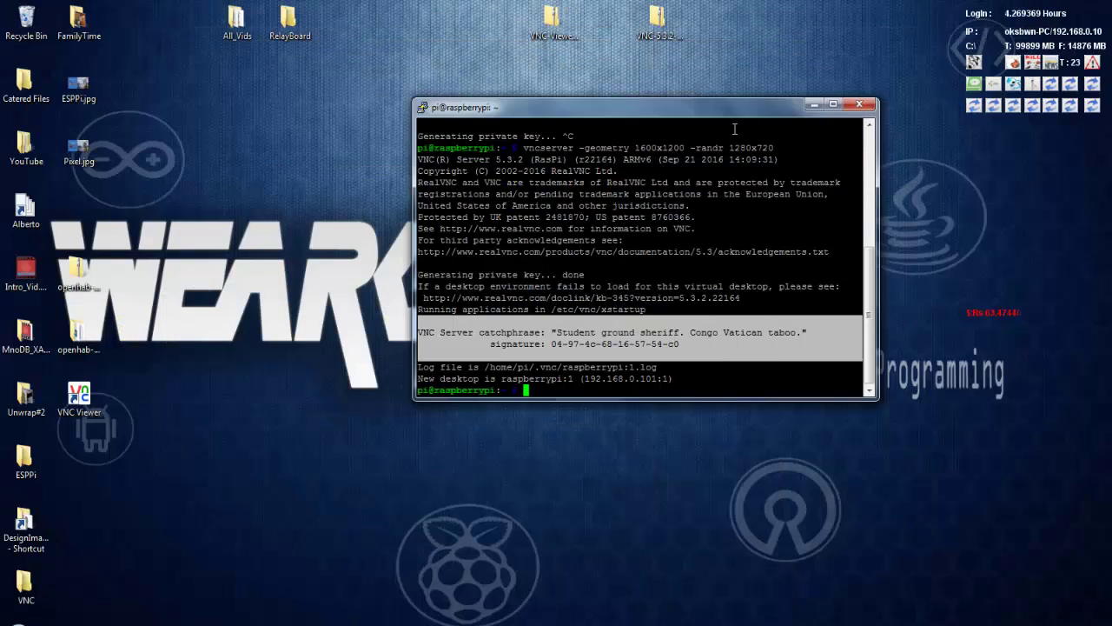
{"action": "double_click", "coordinate": [79, 400]}
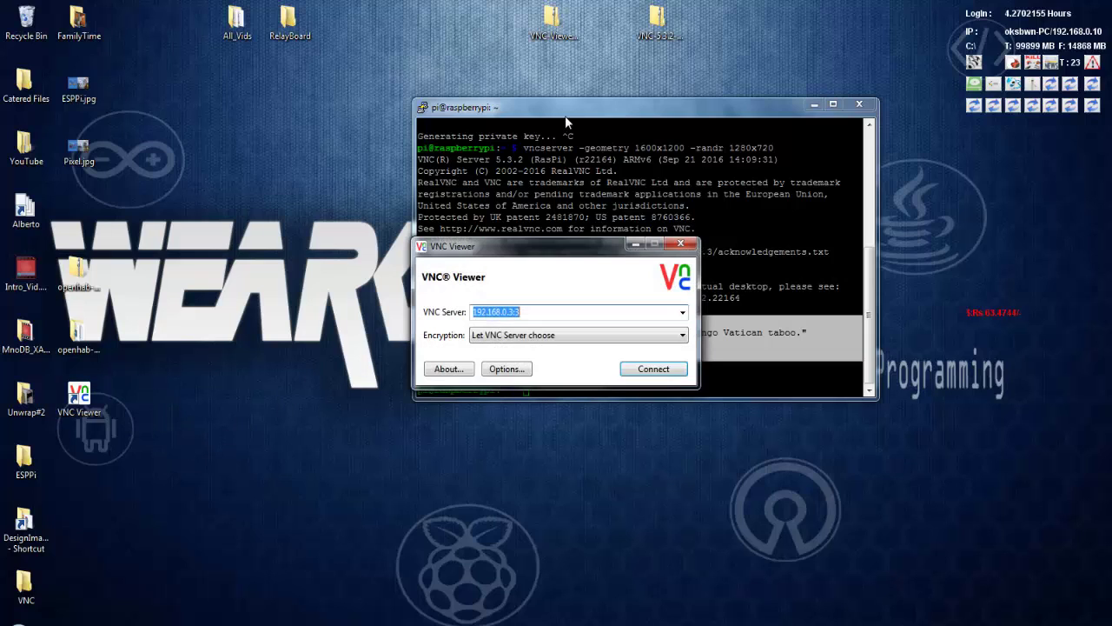
{"action": "left_click_drag", "start_coordinate": [527, 315], "coordinate": [511, 311]}
{"action": "left_click_drag", "start_coordinate": [536, 258], "coordinate": [293, 378]}
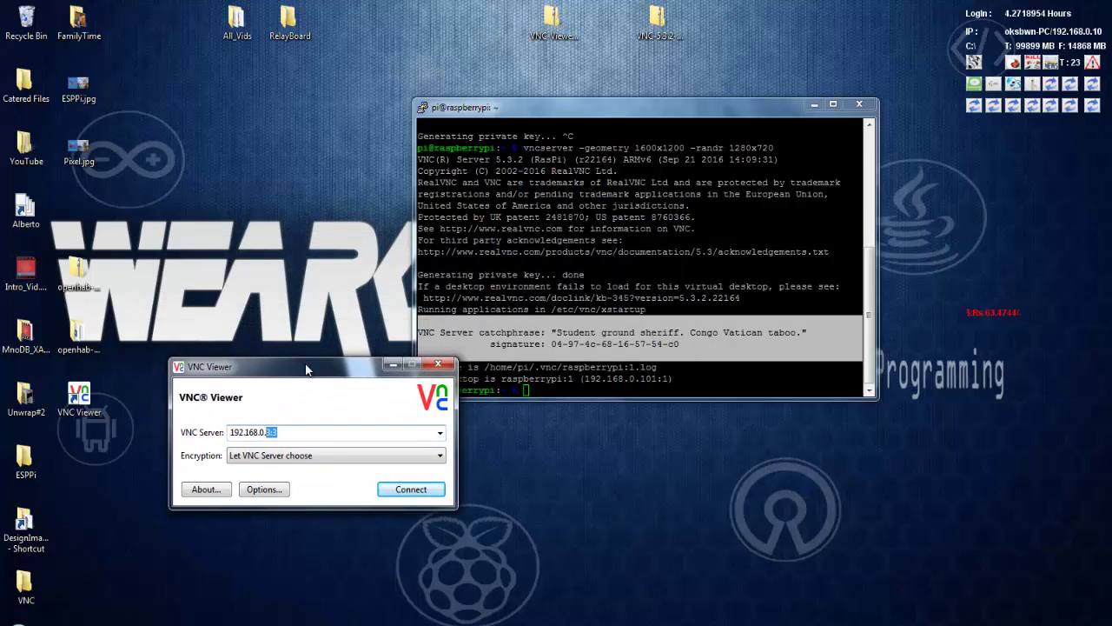
{"action": "type", "text": "1"}
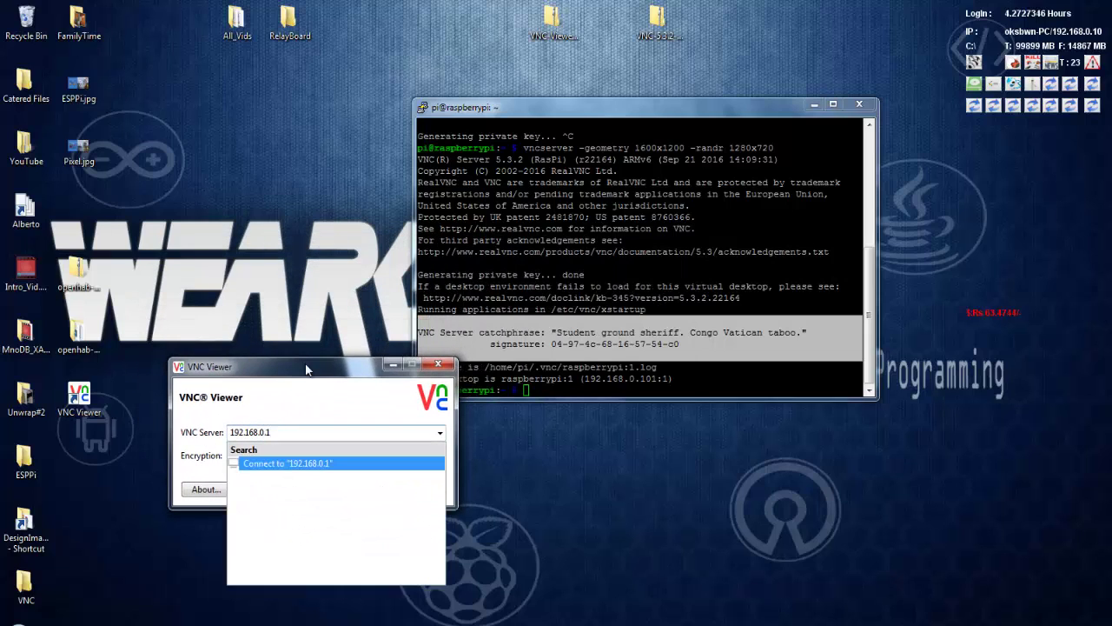
{"action": "type", "text": "01:"}
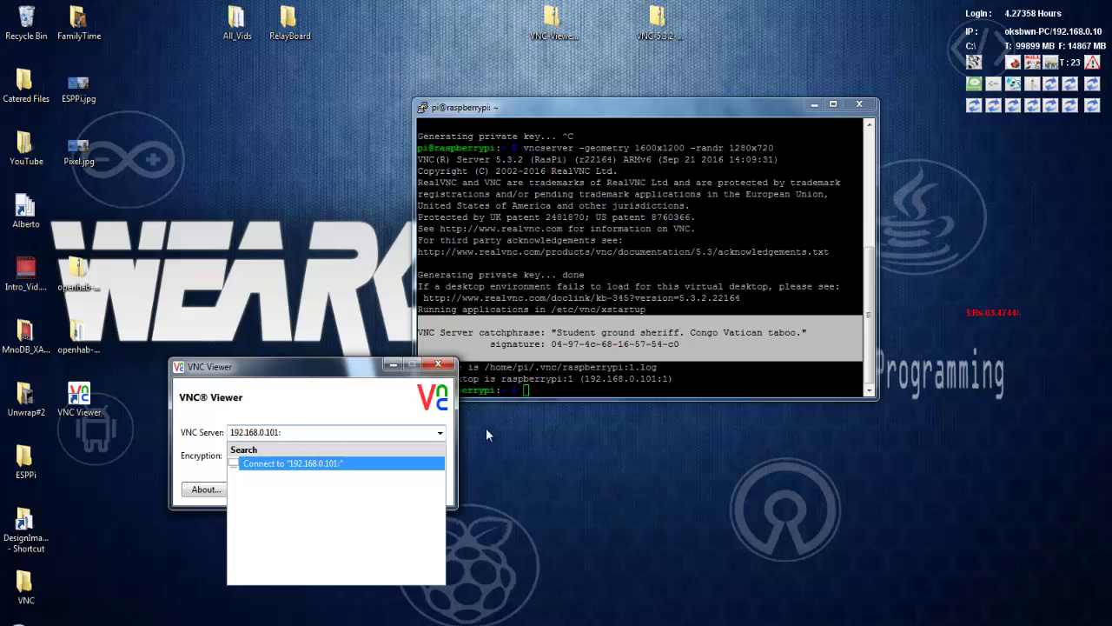
{"action": "left_click", "coordinate": [572, 391]}
{"action": "mouse_move", "coordinate": [579, 379]}
{"action": "left_mouse_down"}
{"action": "mouse_move", "coordinate": [476, 376]}
{"action": "mouse_move", "coordinate": [570, 379]}
{"action": "left_mouse_up"}
{"action": "left_click", "coordinate": [304, 448]}
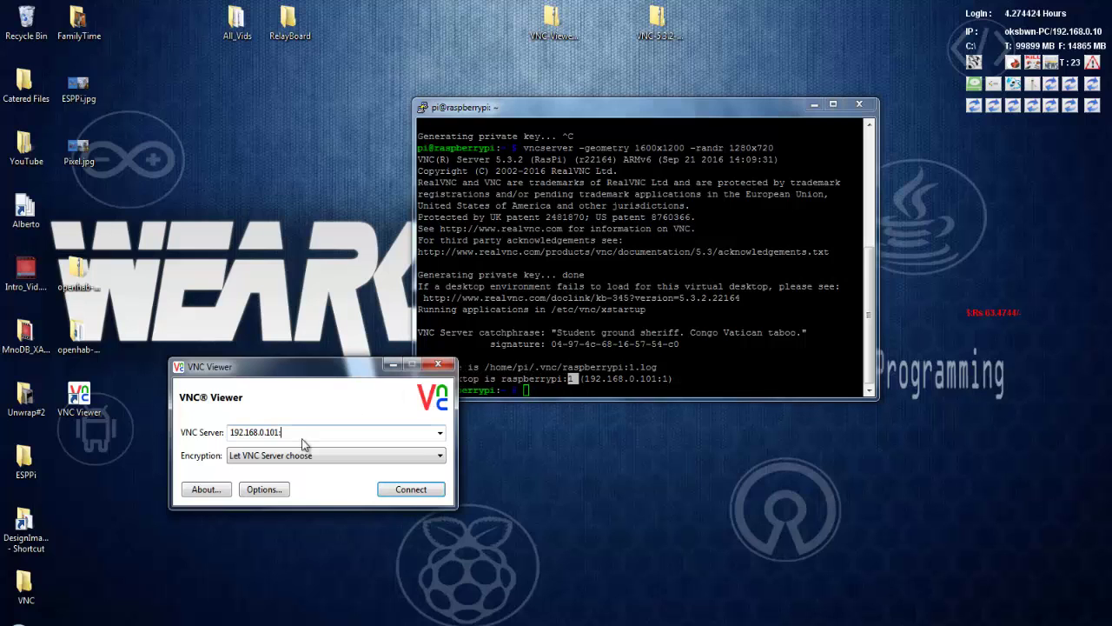
{"action": "key", "text": "ctrl+v"}
{"action": "left_click", "coordinate": [329, 413]}
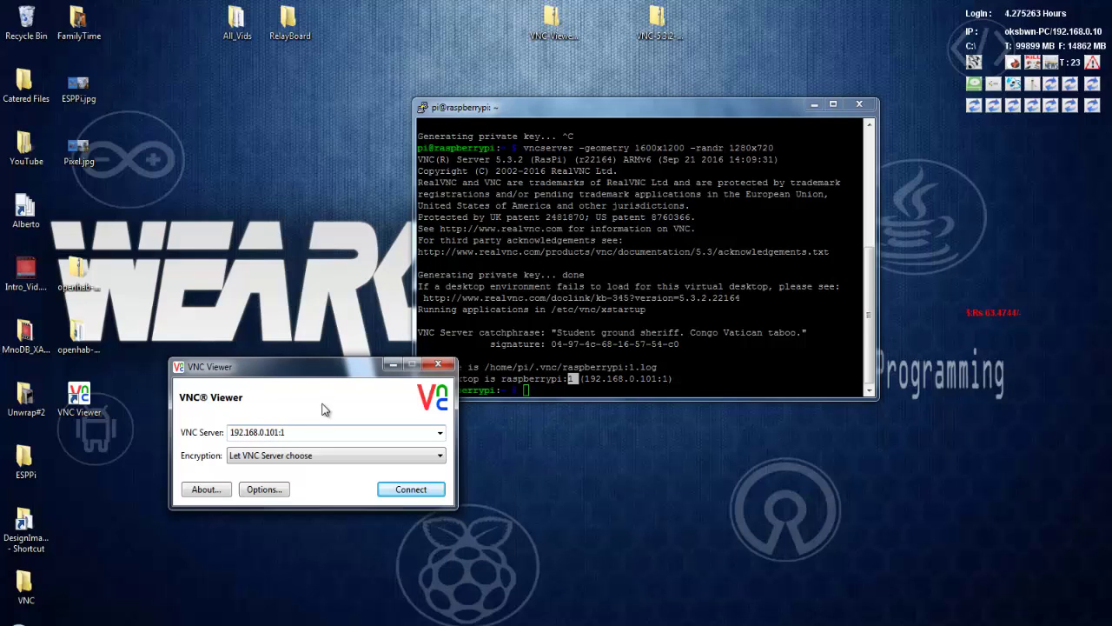
{"action": "left_click", "coordinate": [400, 492]}
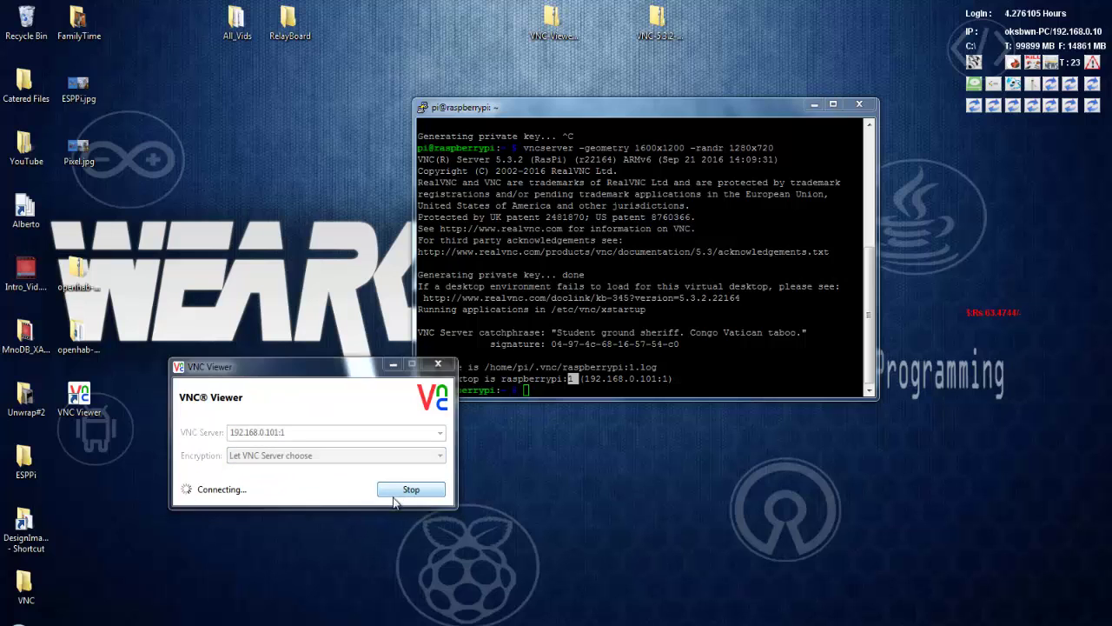
Step: Accept the unrecognised-server warning and sign in with the Pi's username and password
{"action": "left_click", "coordinate": [363, 512]}
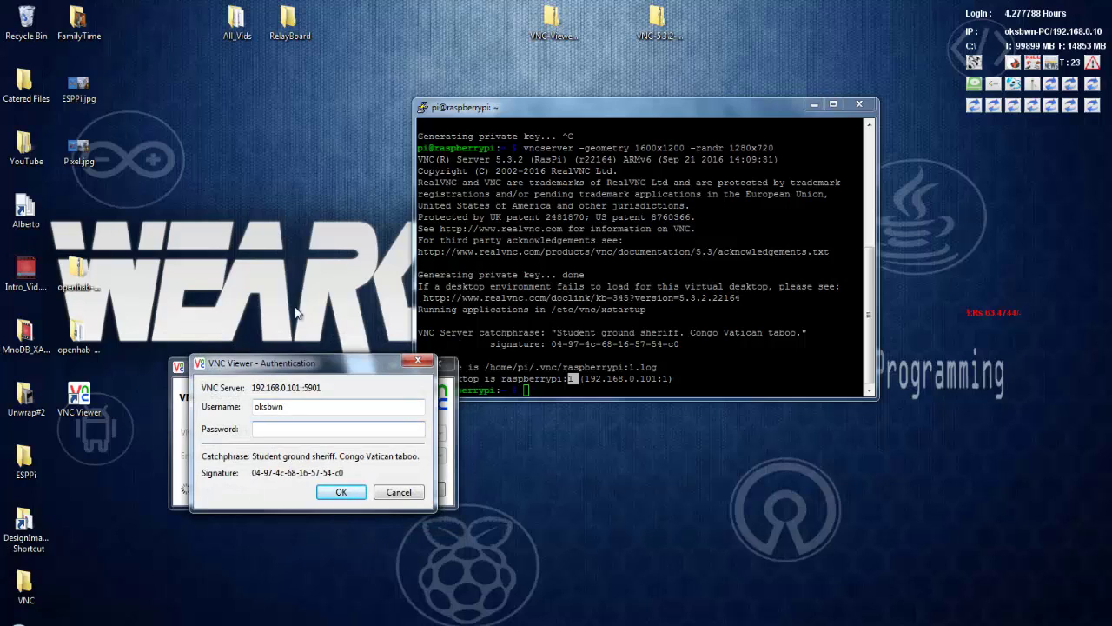
{"action": "left_click_drag", "start_coordinate": [306, 405], "coordinate": [254, 405]}
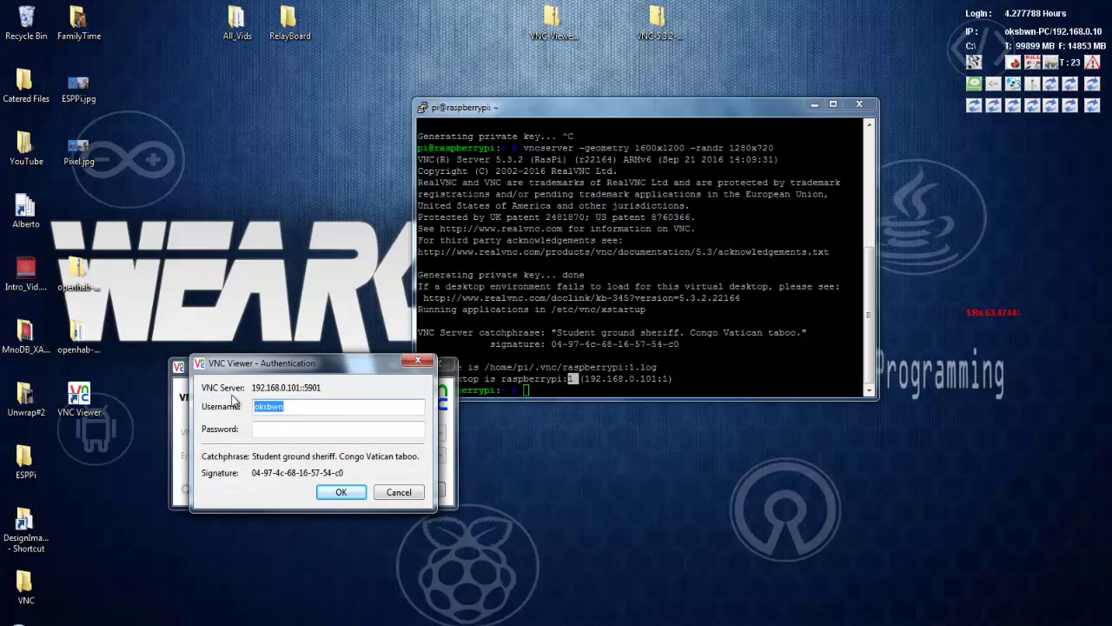
{"action": "type", "text": "pi"}
{"action": "key", "text": "Tab"}
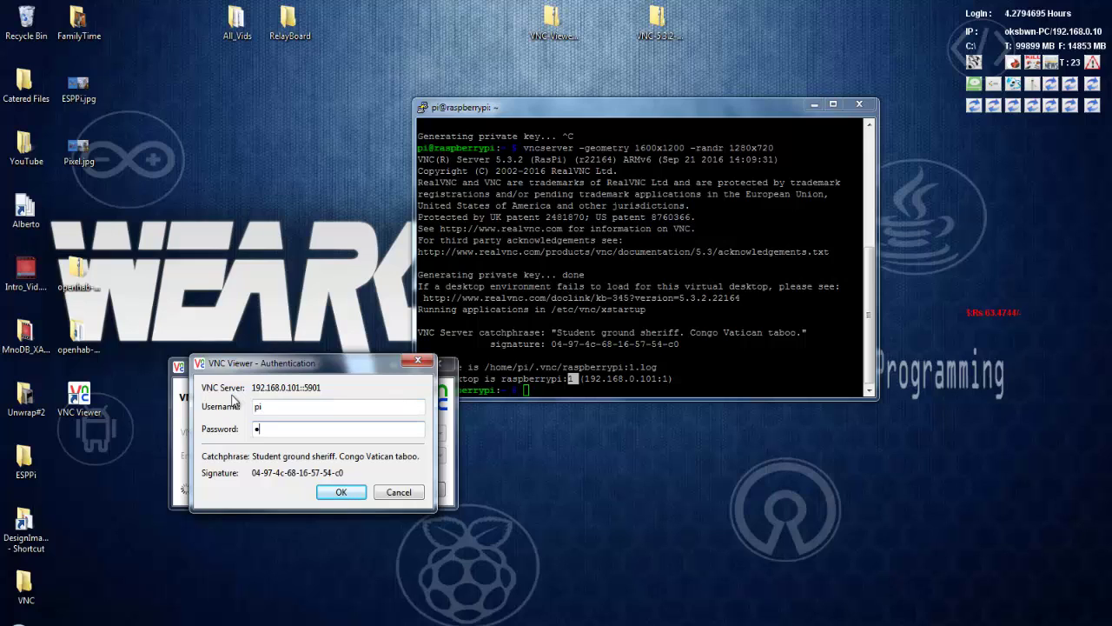
{"action": "type", "text": "raspberr"}
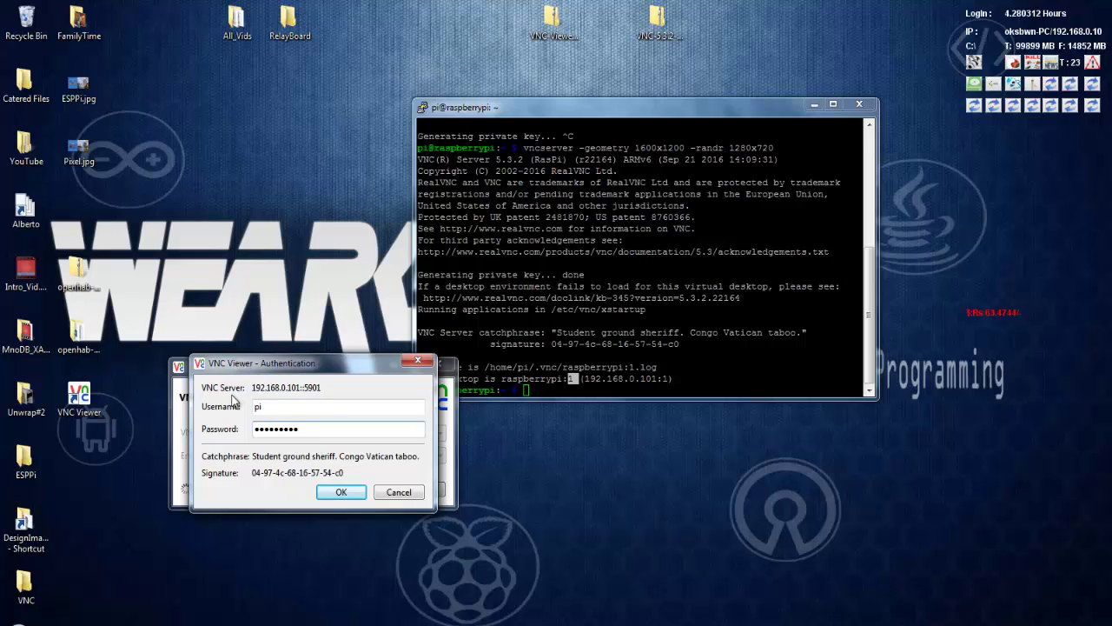
{"action": "key", "text": "Return"}
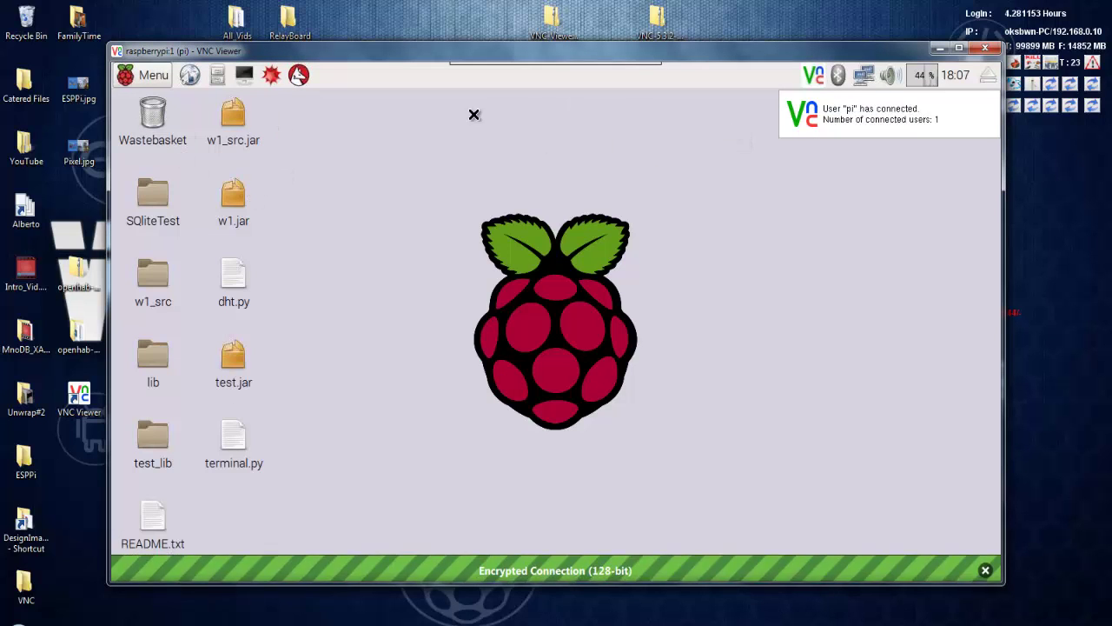
Step: Maximize the remote Pi desktop, open its application menu, then minimize VNC Viewer
{"action": "left_click_drag", "start_coordinate": [378, 53], "coordinate": [338, 2]}
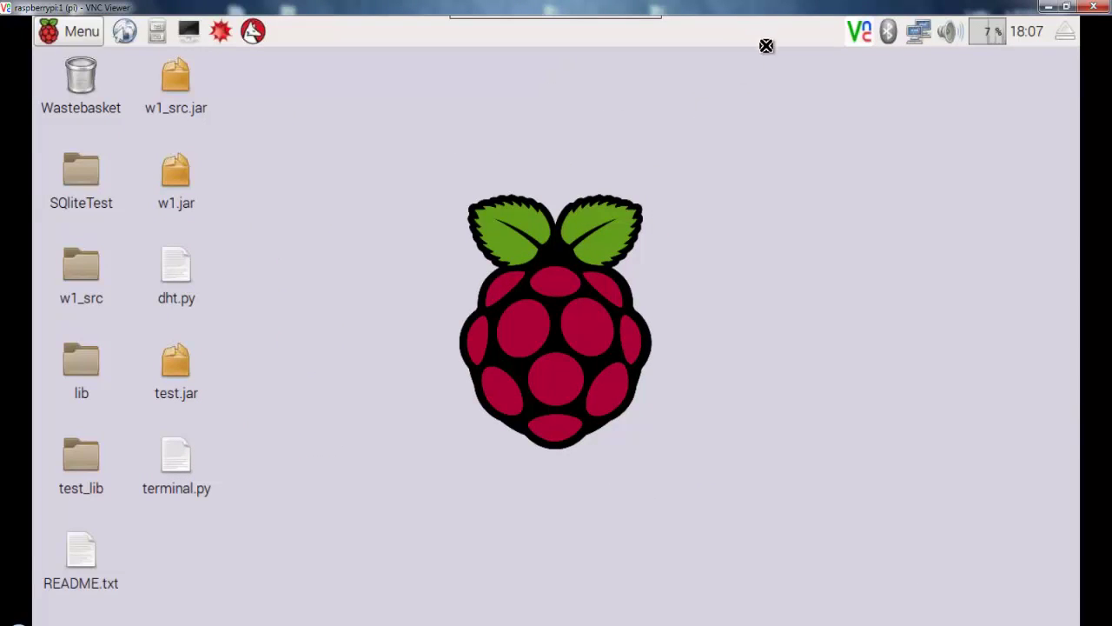
{"action": "left_click", "coordinate": [81, 35]}
{"action": "mouse_move", "coordinate": [102, 78]}
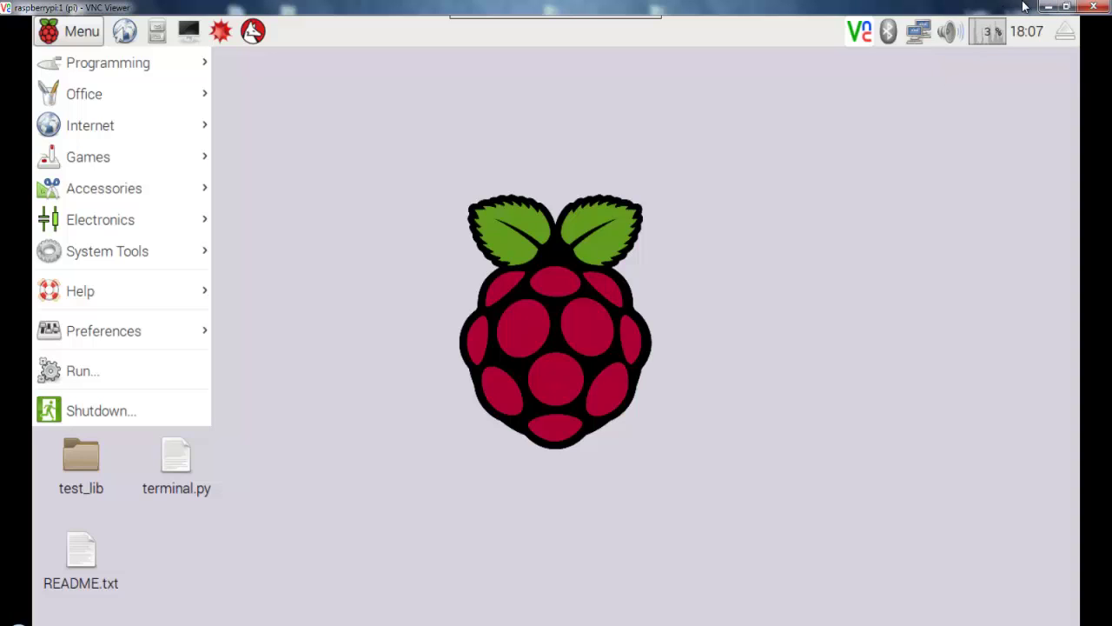
{"action": "left_click", "coordinate": [1050, 7]}
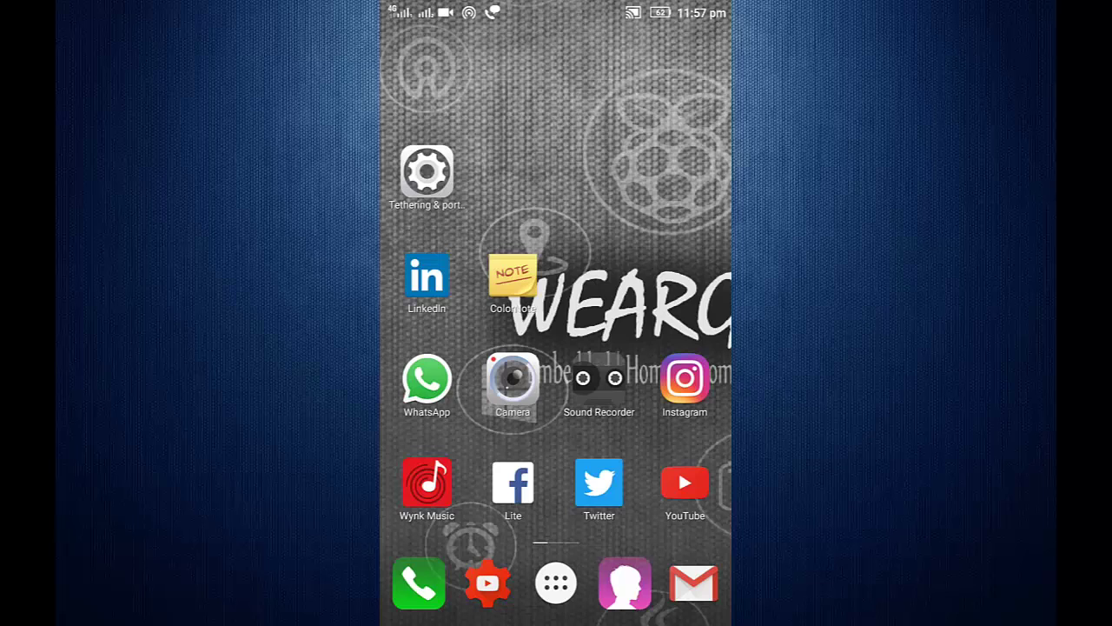
Step: Open the Play Store from the app drawer and go to RealVNC's VNC Viewer page
{"action": "left_click", "coordinate": [556, 582]}
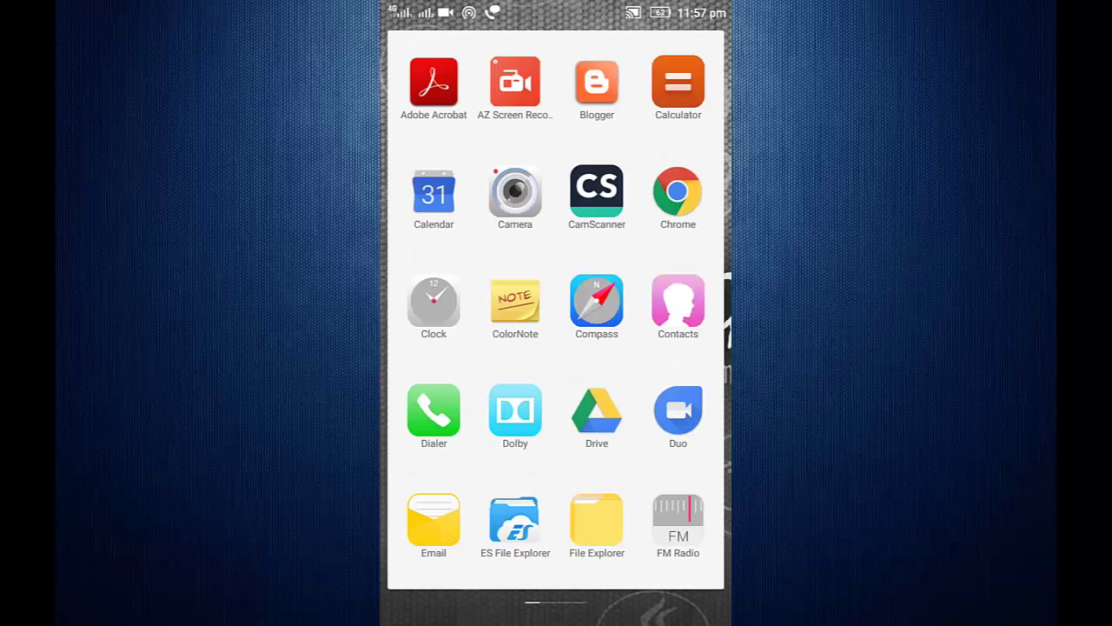
{"action": "left_click_drag", "start_coordinate": [661, 347], "coordinate": [452, 348]}
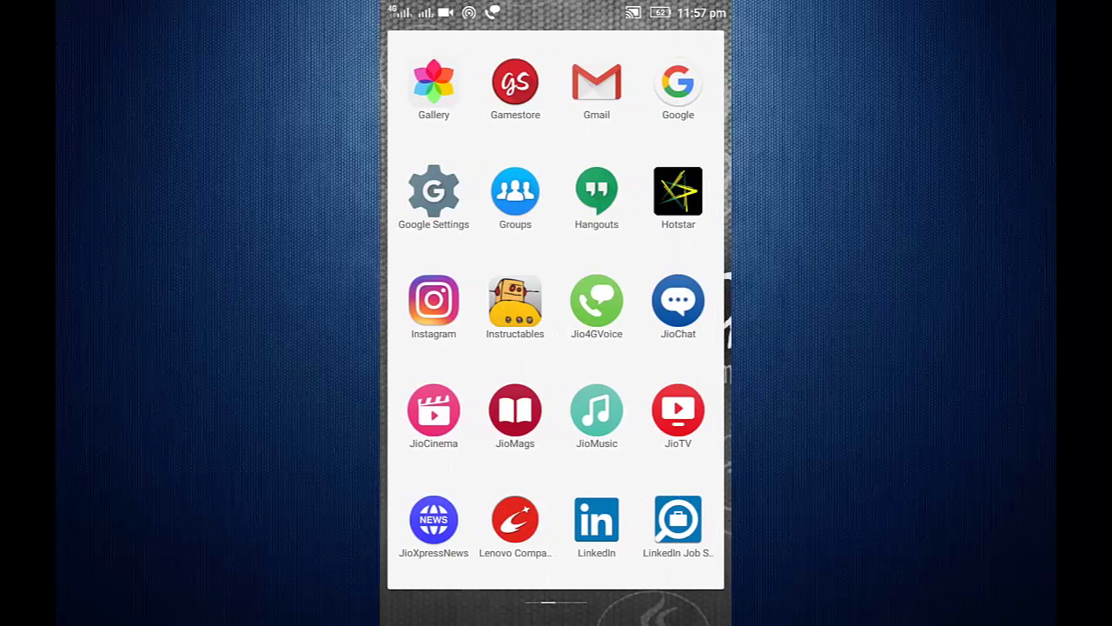
{"action": "left_click_drag", "start_coordinate": [660, 348], "coordinate": [451, 348]}
{"action": "left_click", "coordinate": [434, 521]}
{"action": "mouse_move", "coordinate": [556, 434]}
{"action": "left_mouse_down"}
{"action": "mouse_move", "coordinate": [556, 339]}
{"action": "mouse_move", "coordinate": [556, 434]}
{"action": "left_mouse_up"}
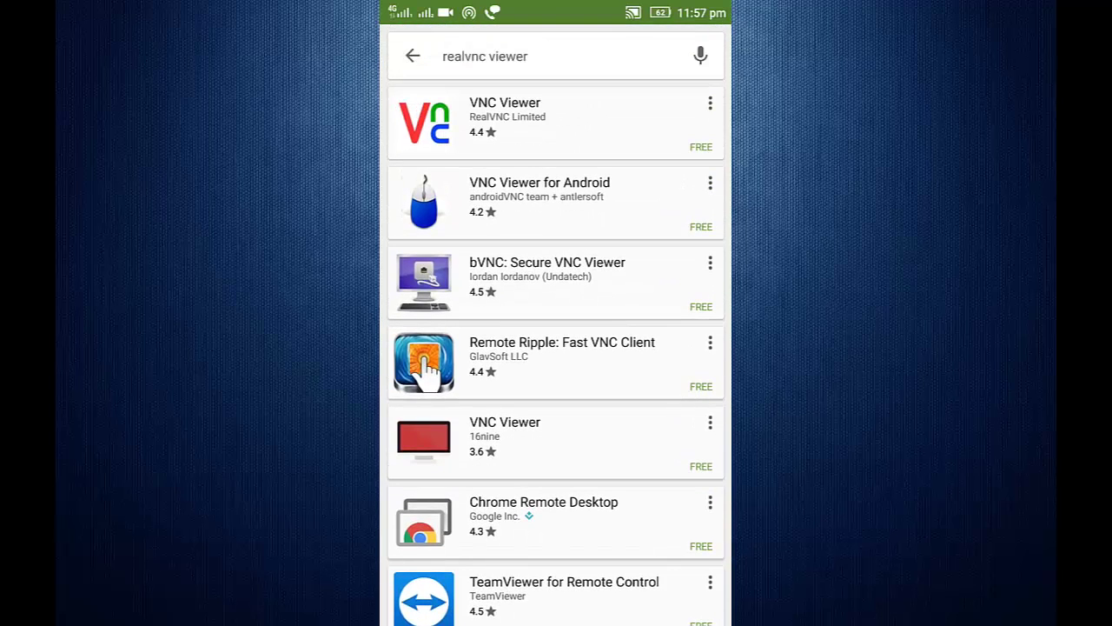
{"action": "left_click", "coordinate": [522, 121]}
Step: Install VNC Viewer, accepting its permissions, and check download progress in the notifications
{"action": "left_click", "coordinate": [657, 287]}
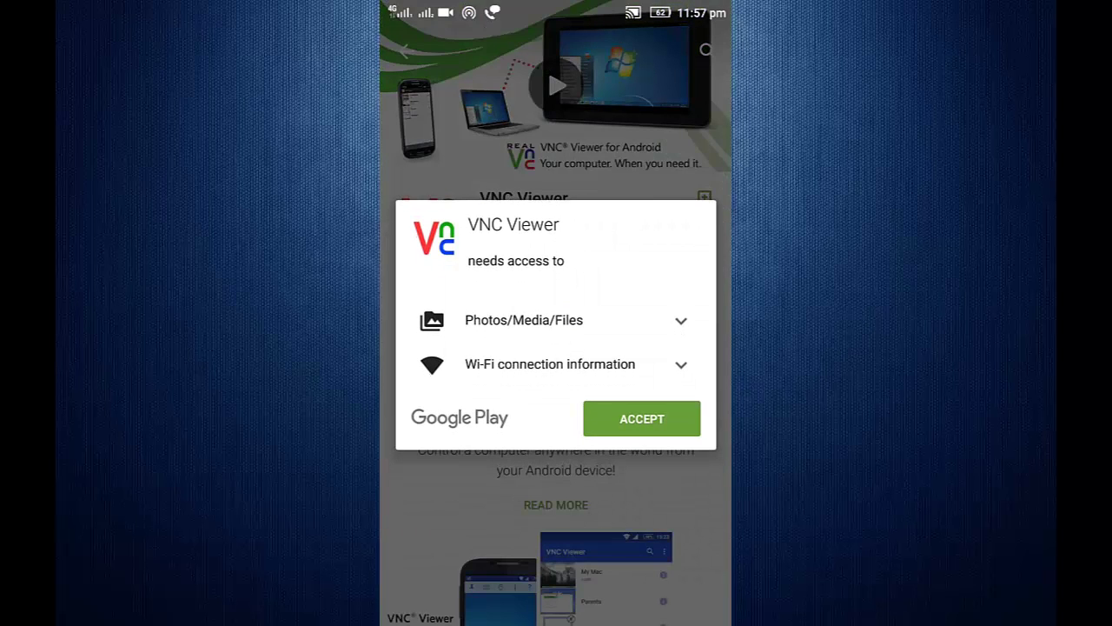
{"action": "left_click", "coordinate": [642, 419]}
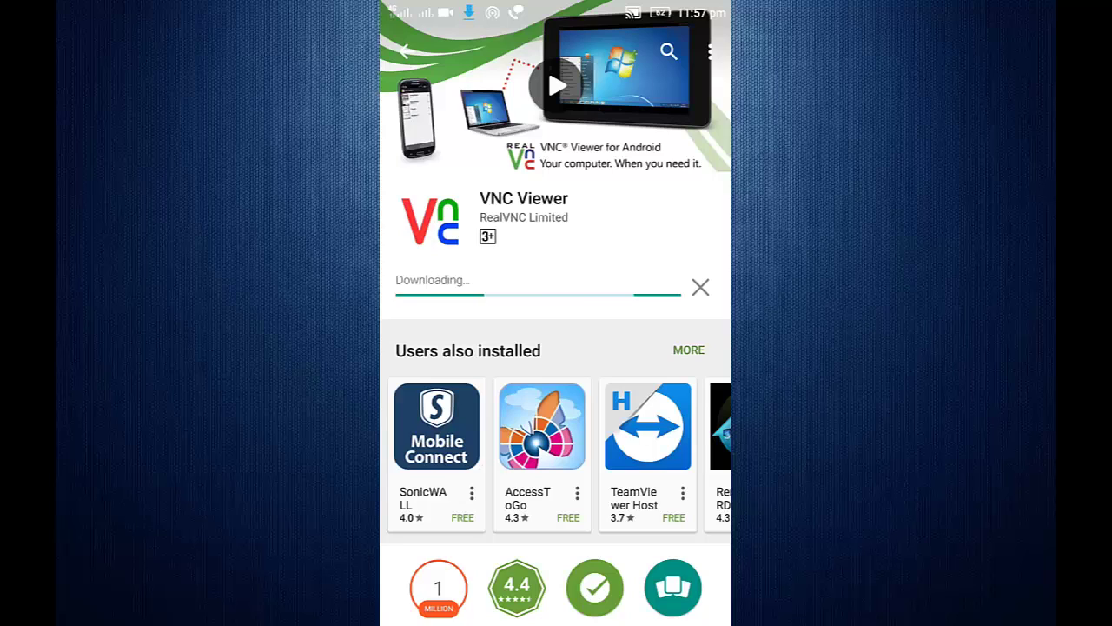
{"action": "left_click_drag", "start_coordinate": [556, 4], "coordinate": [556, 400]}
{"action": "left_click_drag", "start_coordinate": [556, 522], "coordinate": [556, 87]}
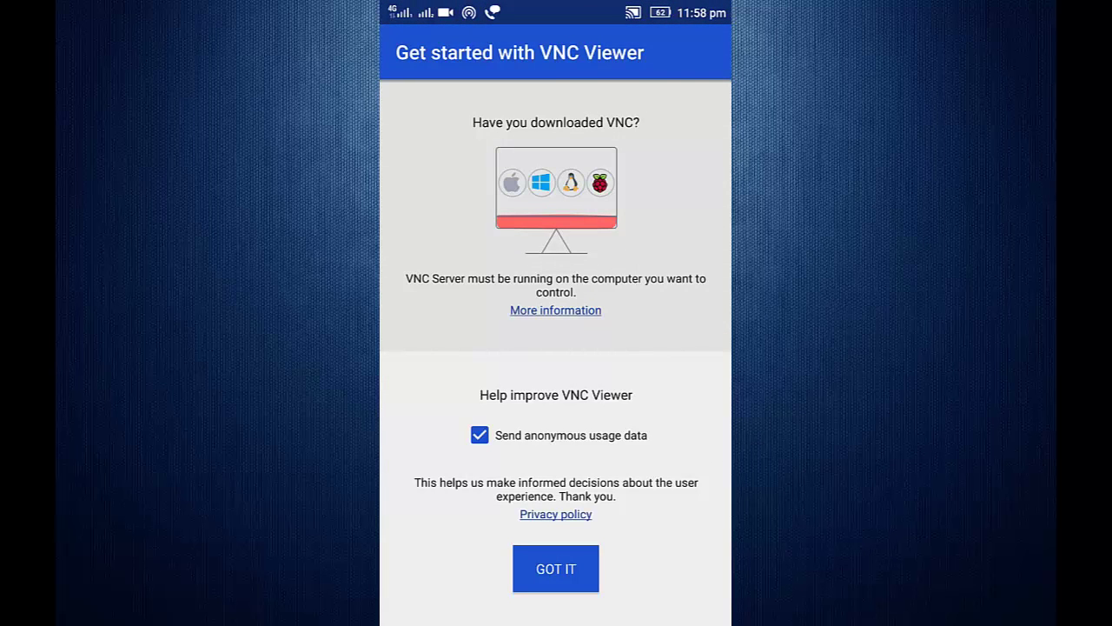
Step: Dismiss the Get started screen with GOT IT, then glance at the notification shade and close it
{"action": "left_click", "coordinate": [556, 568]}
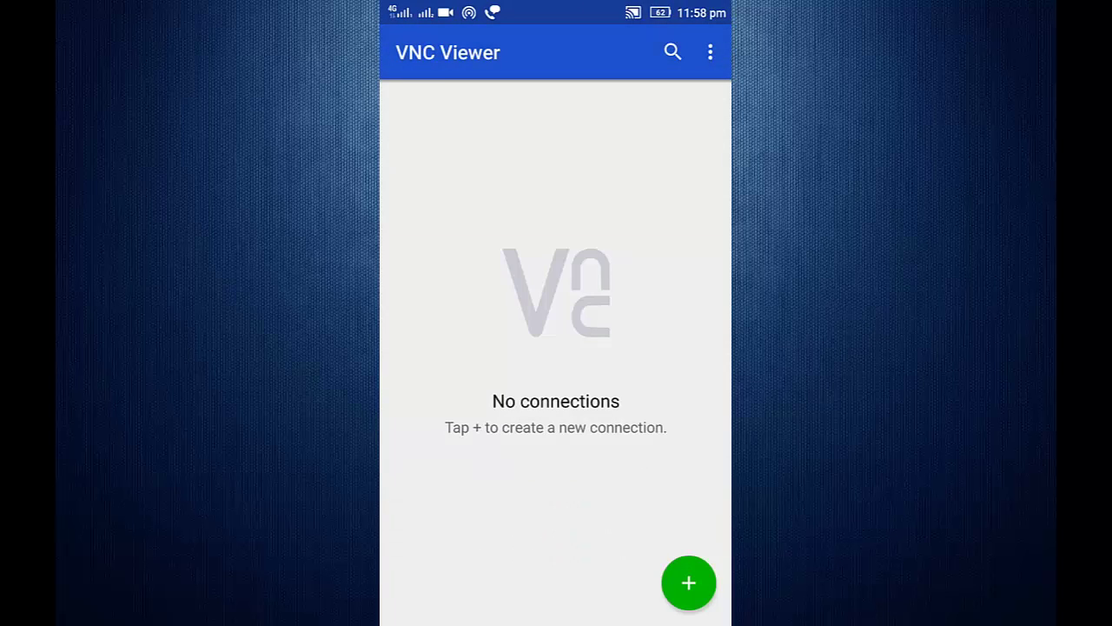
{"action": "left_click_drag", "start_coordinate": [556, 4], "coordinate": [622, 521]}
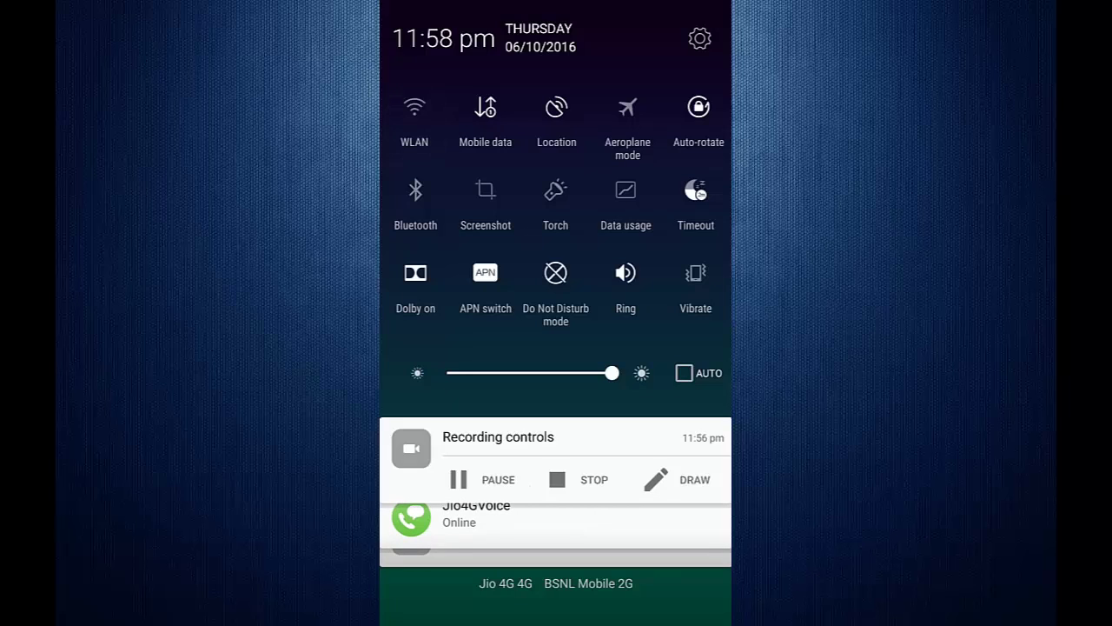
{"action": "key", "text": "Escape"}
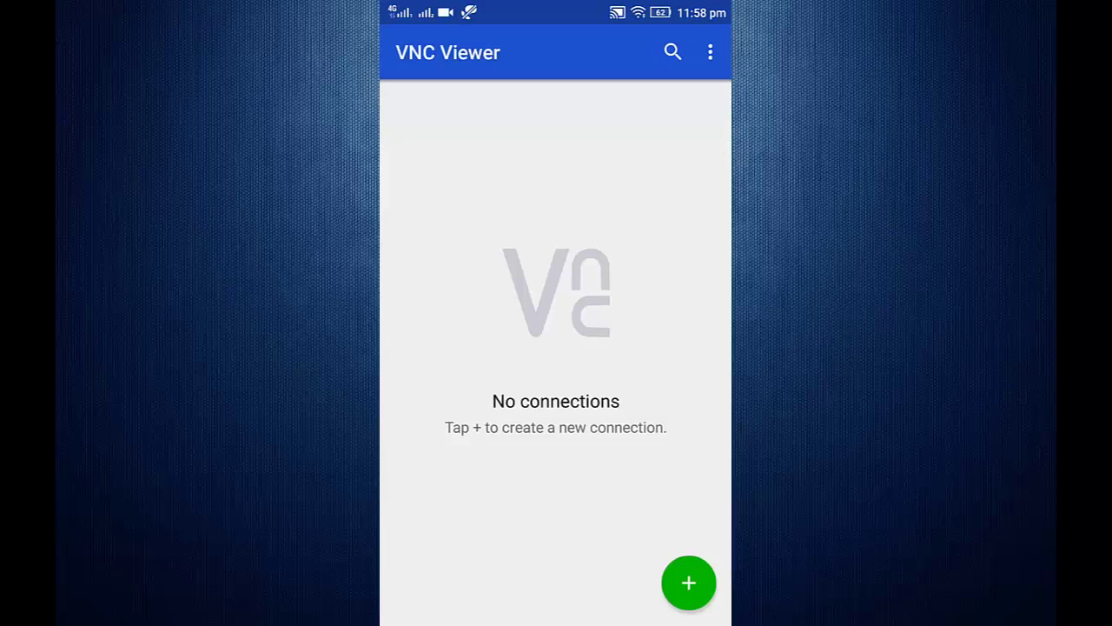
Step: Create a new connection to 192.168.0.101 named Pi
{"action": "left_click", "coordinate": [688, 583]}
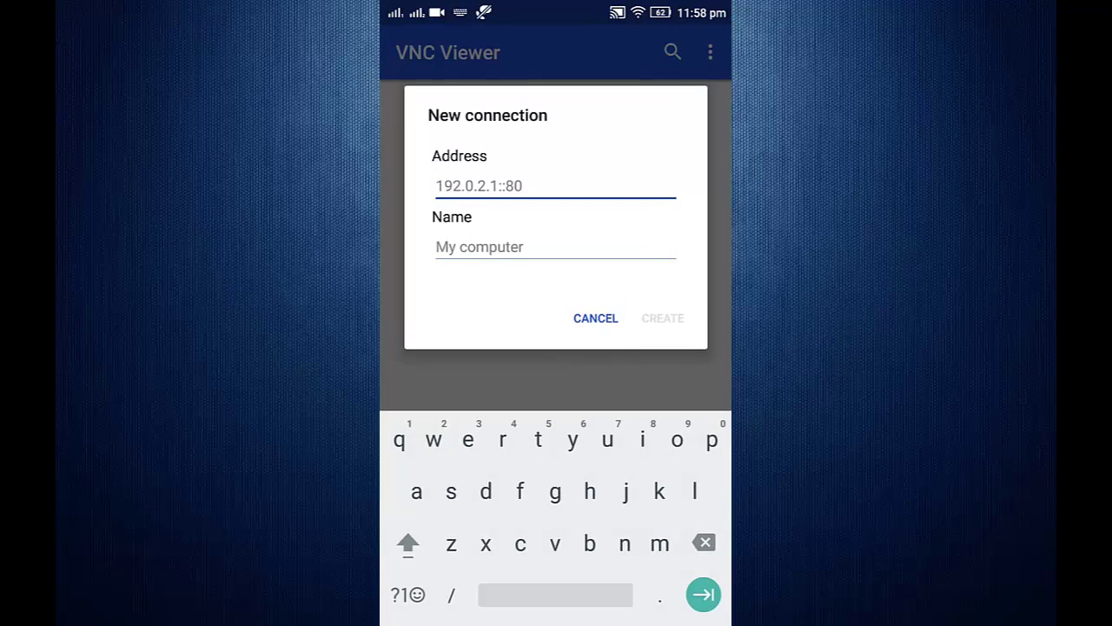
{"action": "type", "text": "192.1"}
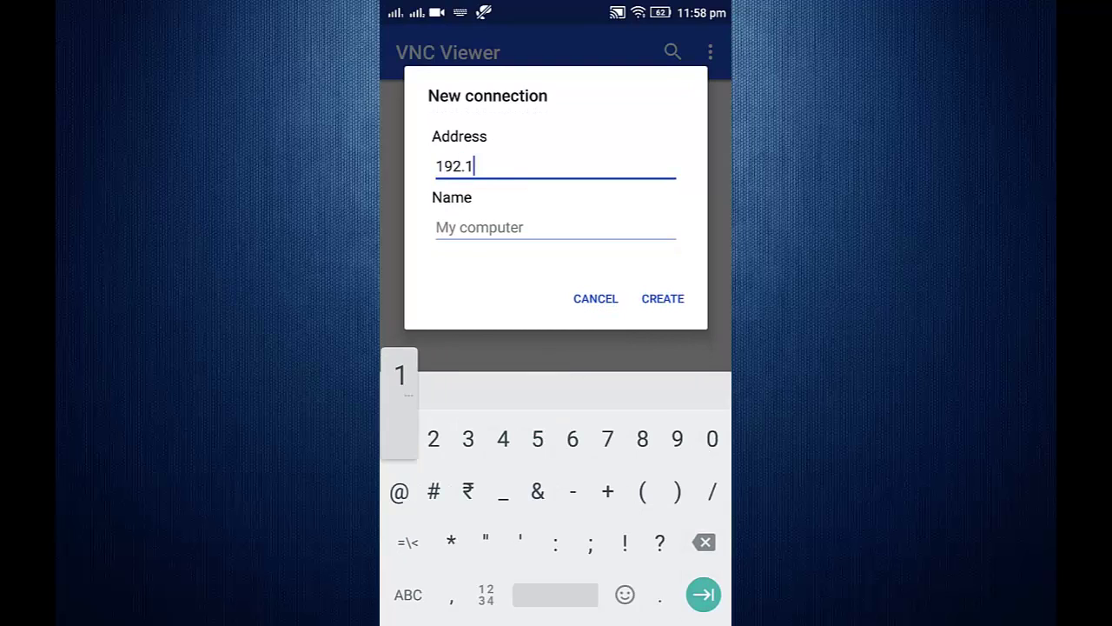
{"action": "type", "text": "68."}
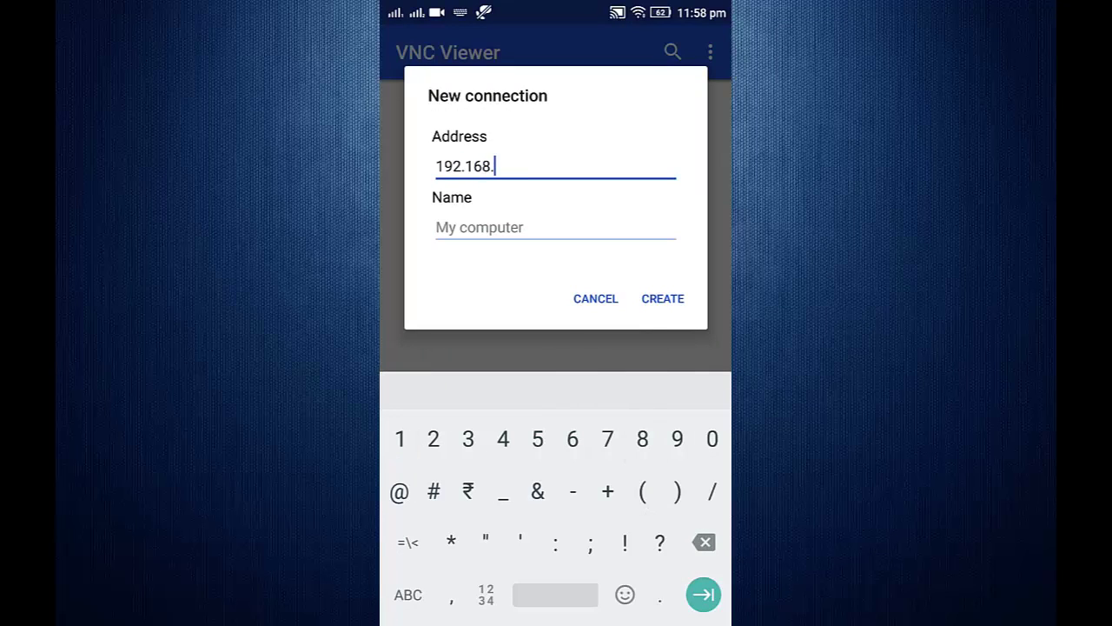
{"action": "type", "text": "0.101"}
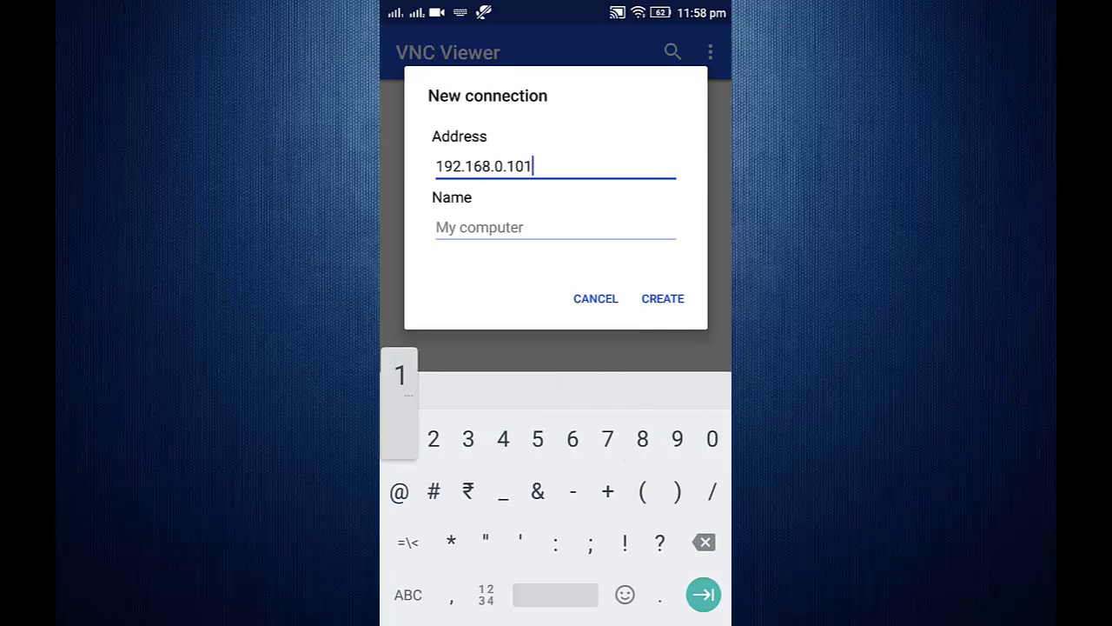
{"action": "left_click", "coordinate": [555, 227]}
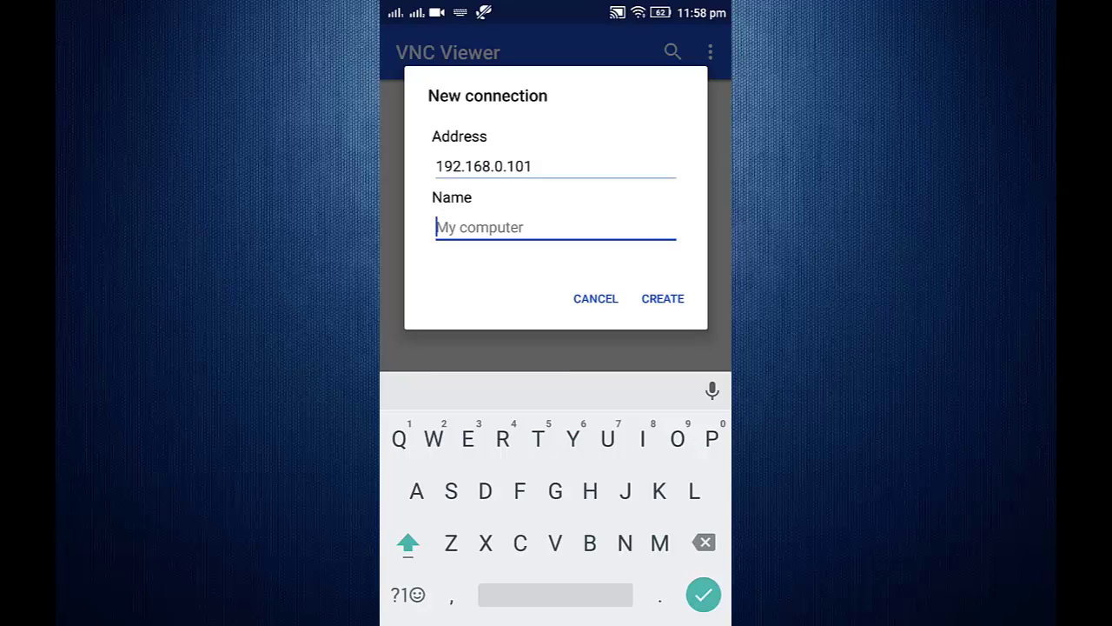
{"action": "type", "text": "Pi"}
{"action": "key", "text": "Return"}
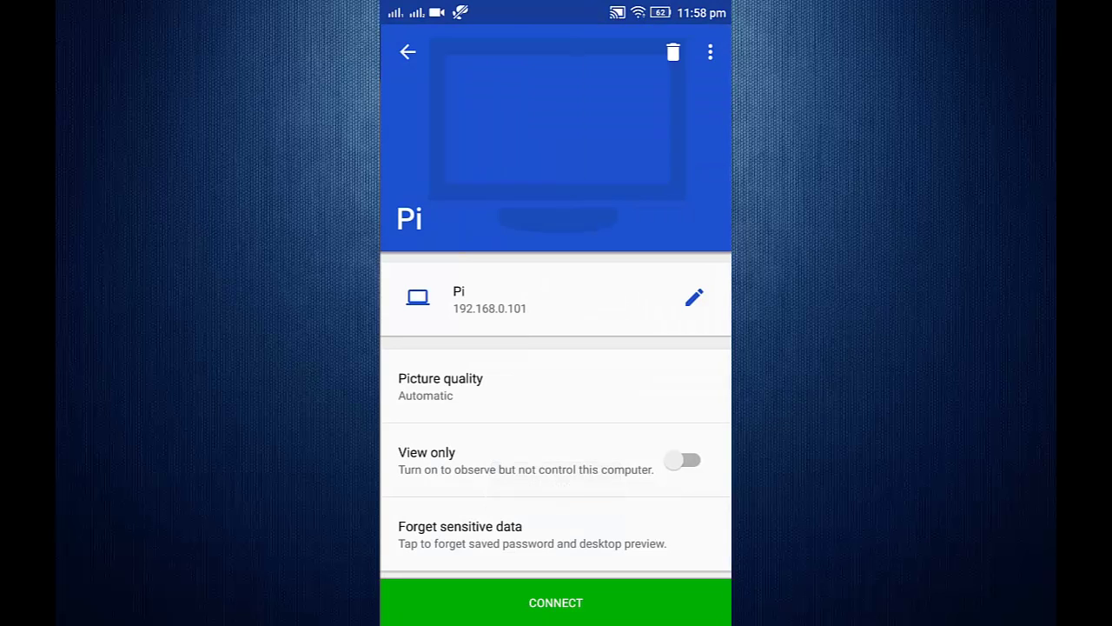
Step: Edit the Pi connection's address to 192.168.0.101:1, save it and start connecting
{"action": "left_click", "coordinate": [693, 297]}
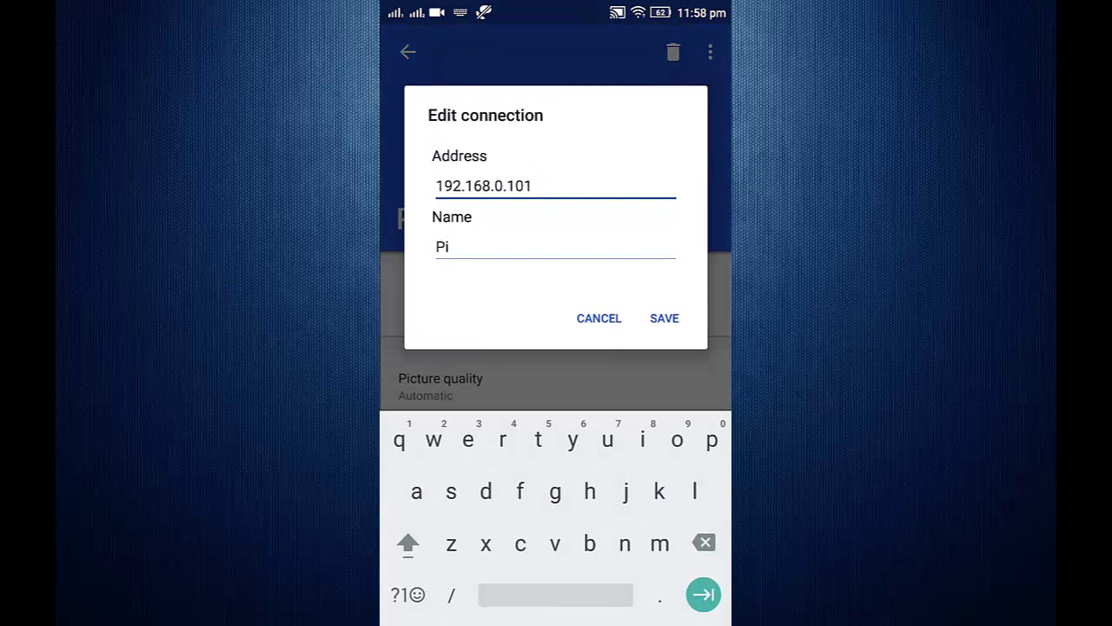
{"action": "left_click", "coordinate": [397, 599]}
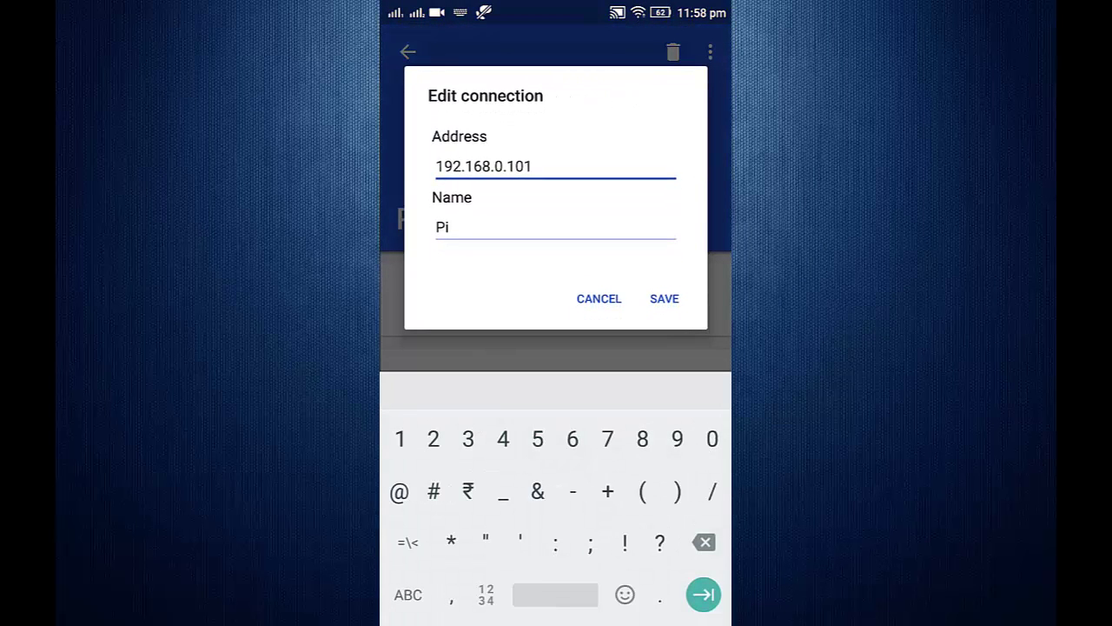
{"action": "type", "text": ":1"}
{"action": "left_click", "coordinate": [663, 298]}
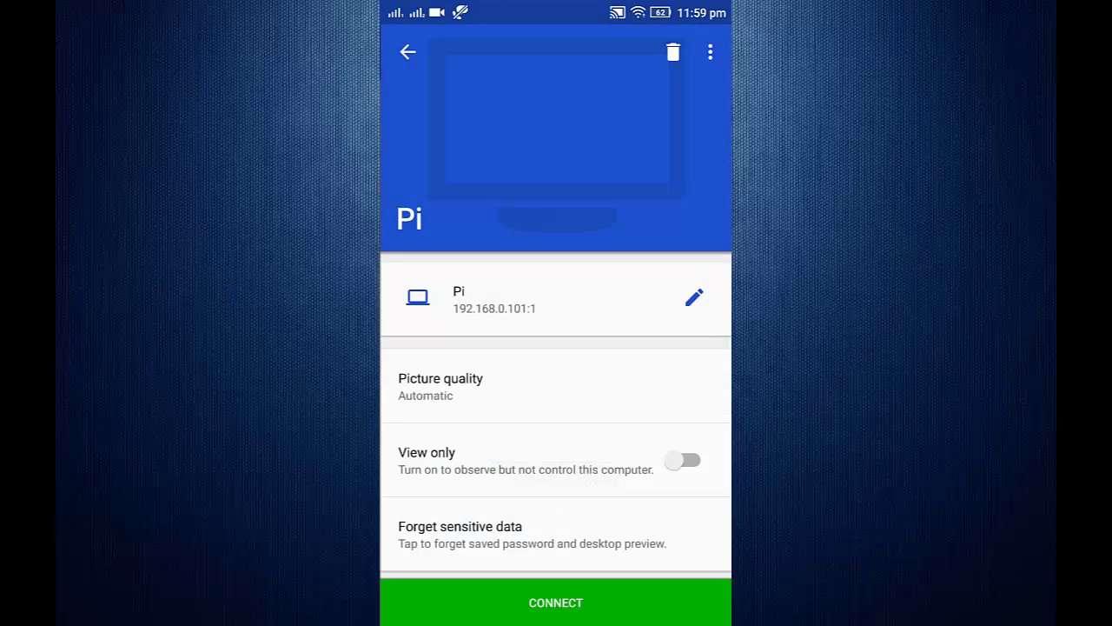
{"action": "key", "text": "Escape"}
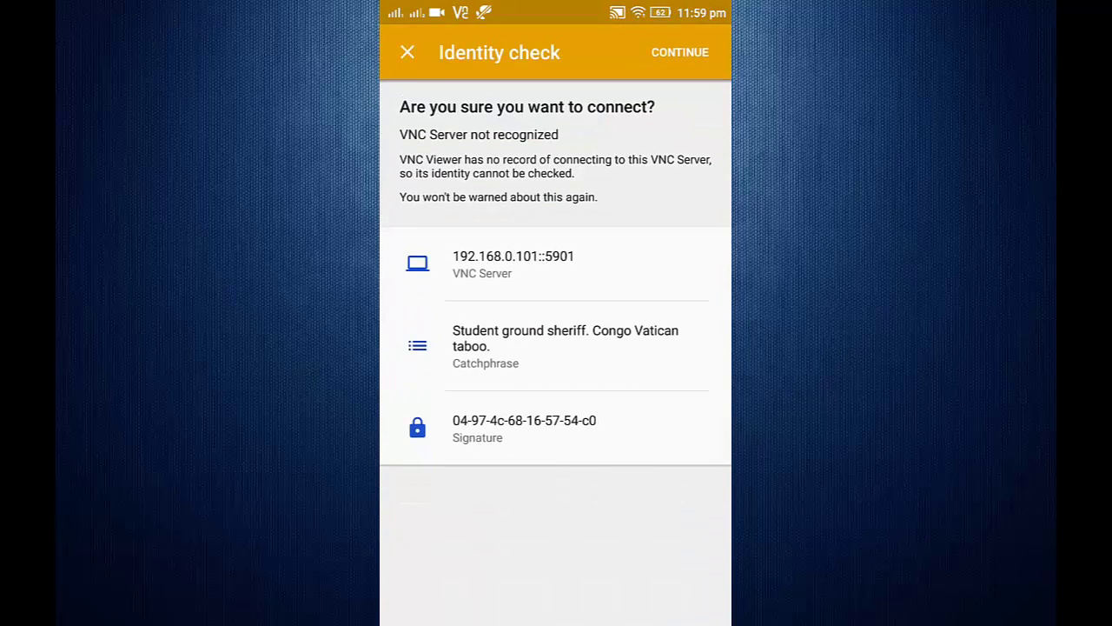
Step: Accept the identity check and sign in with the Pi's username and password
{"action": "left_click", "coordinate": [680, 52]}
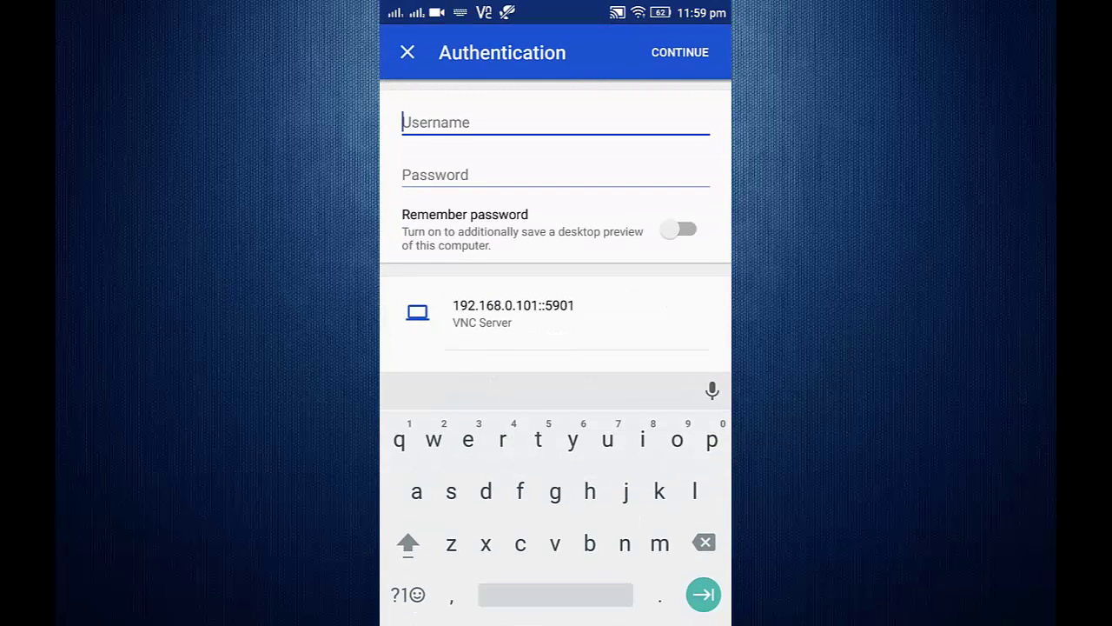
{"action": "type", "text": "pi"}
{"action": "key", "text": "Tab"}
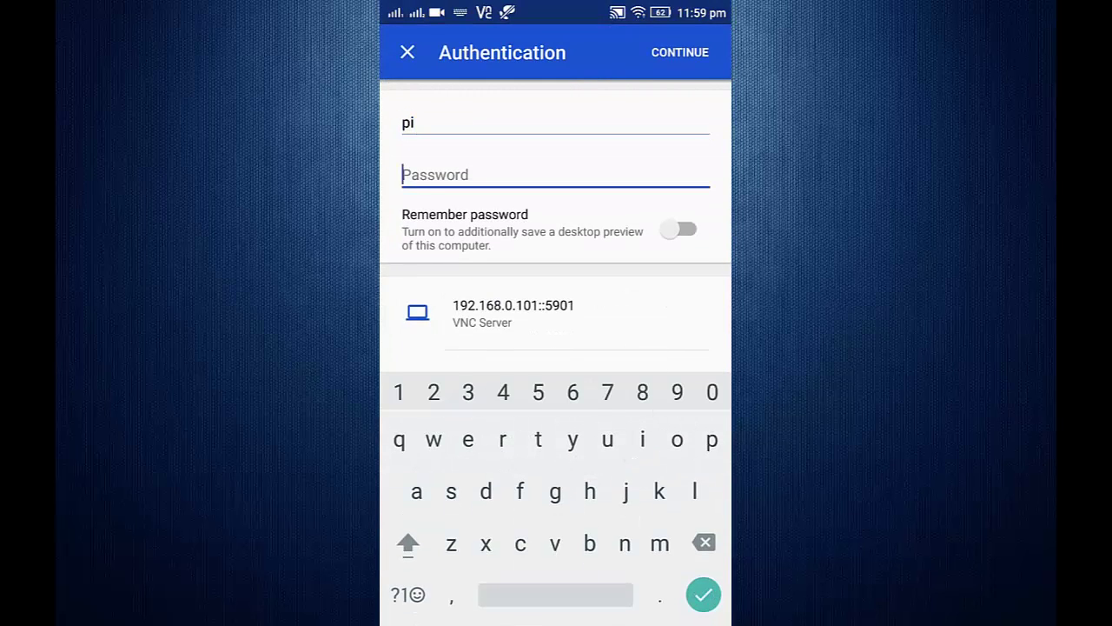
{"action": "type", "text": "raspberry"}
{"action": "key", "text": "Return"}
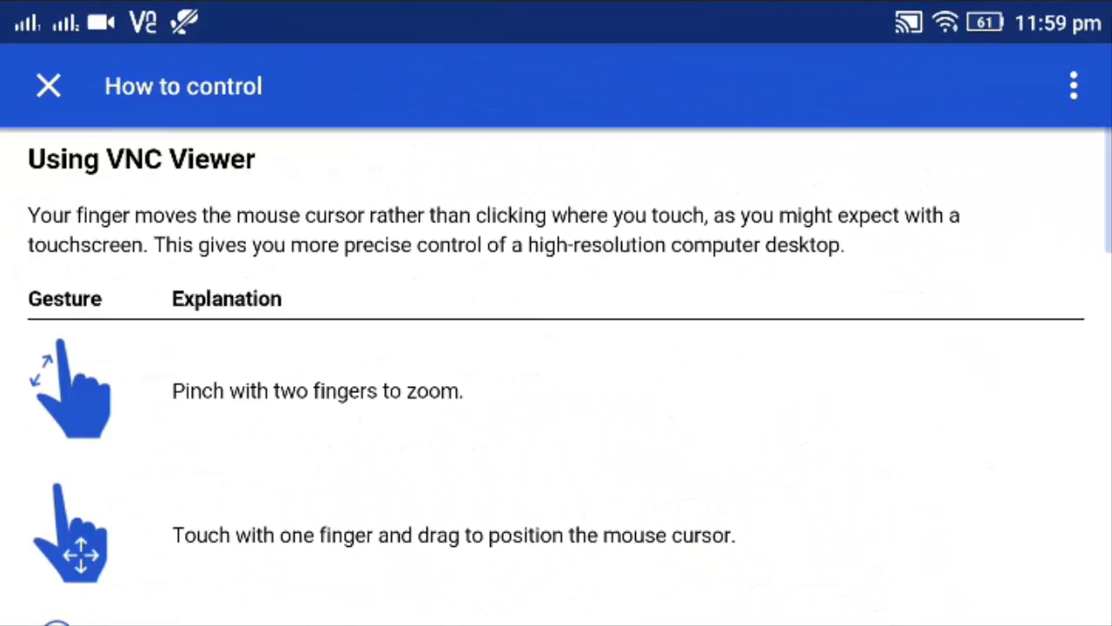
Step: Dismiss the How to control guide and cancel the disconnect prompt to stay connected
{"action": "key", "text": "Escape"}
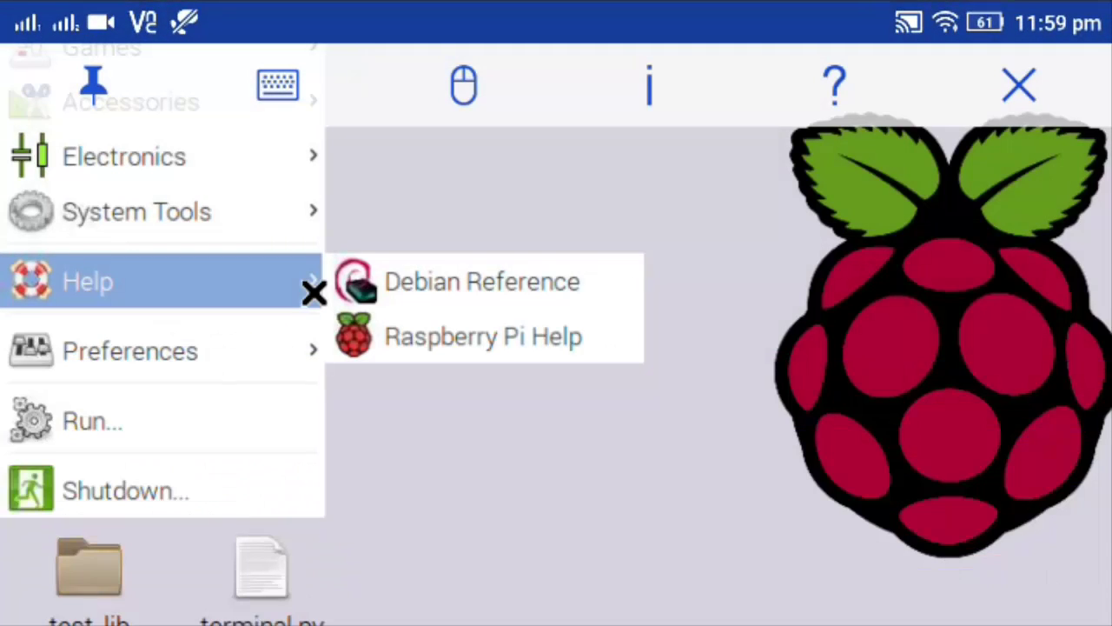
{"action": "key", "text": "Escape"}
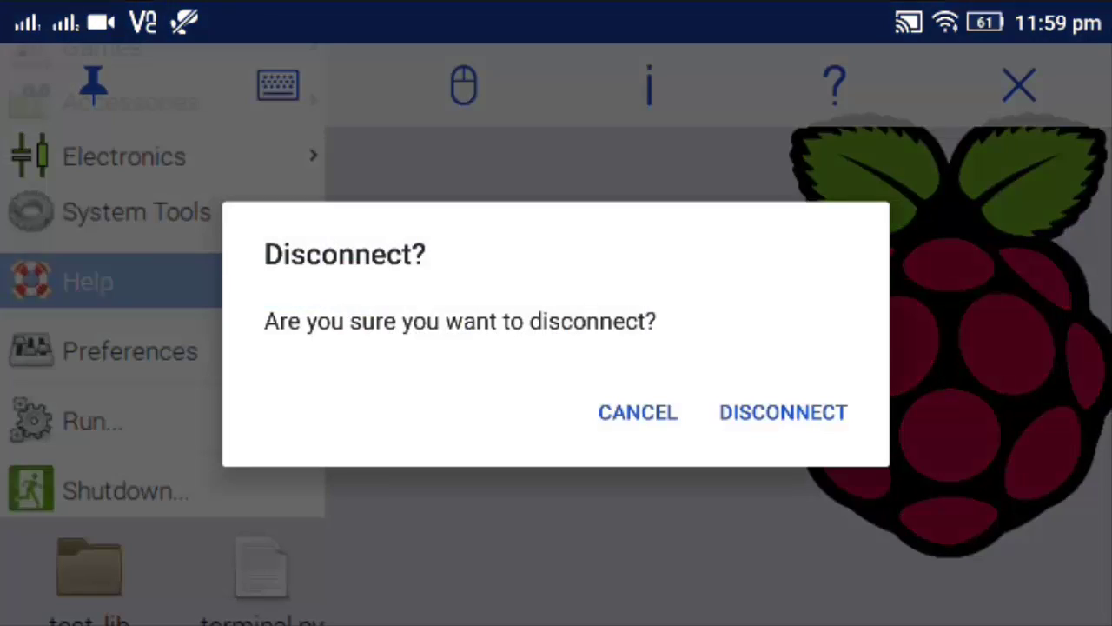
{"action": "key", "text": "Escape"}
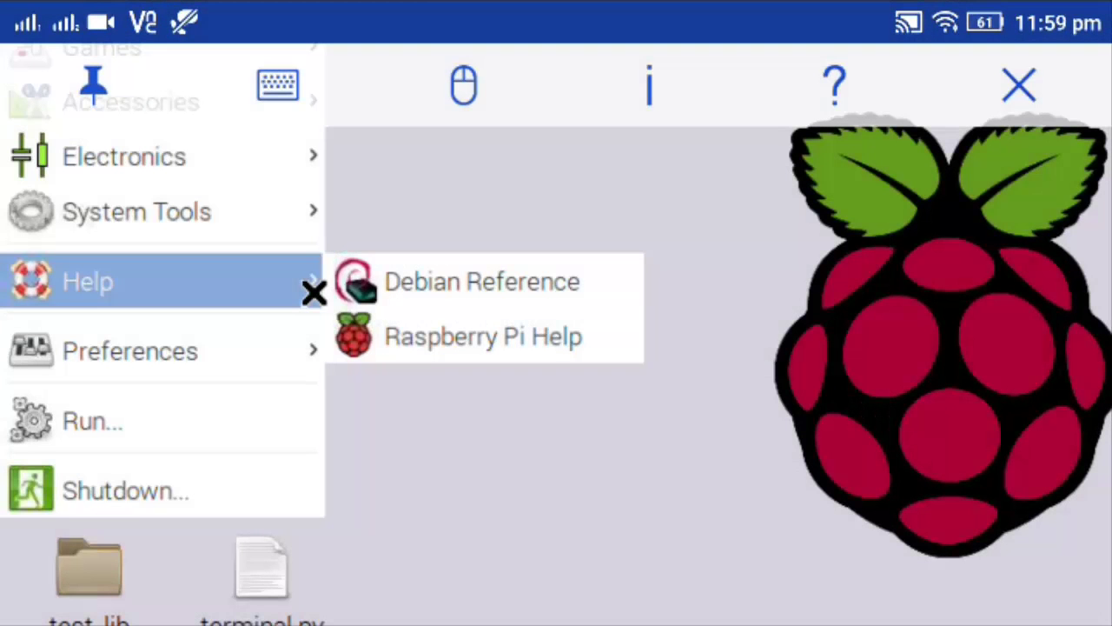
Step: Fit the remote Pi desktop to the phone screen and unpin the toolbar so it hides
{"action": "scroll", "coordinate": [556, 347], "scroll_direction": "down", "scroll_amount": 3}
{"action": "scroll", "coordinate": [324, 473], "scroll_direction": "up", "scroll_amount": 3}
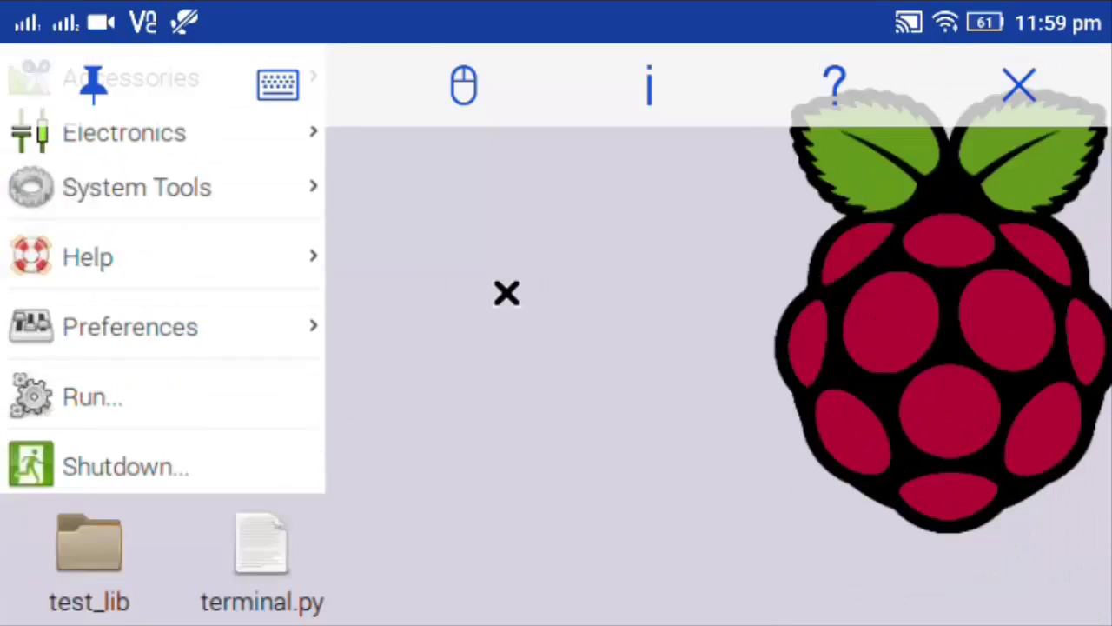
{"action": "scroll", "coordinate": [509, 293], "scroll_direction": "down", "scroll_amount": 3}
{"action": "scroll", "coordinate": [556, 394], "scroll_direction": "up", "scroll_amount": 5}
{"action": "scroll", "coordinate": [556, 395], "scroll_direction": "right", "scroll_amount": 5}
{"action": "scroll", "coordinate": [557, 283], "scroll_direction": "right", "scroll_amount": 2}
{"action": "scroll", "coordinate": [556, 280], "scroll_direction": "down", "scroll_amount": 5}
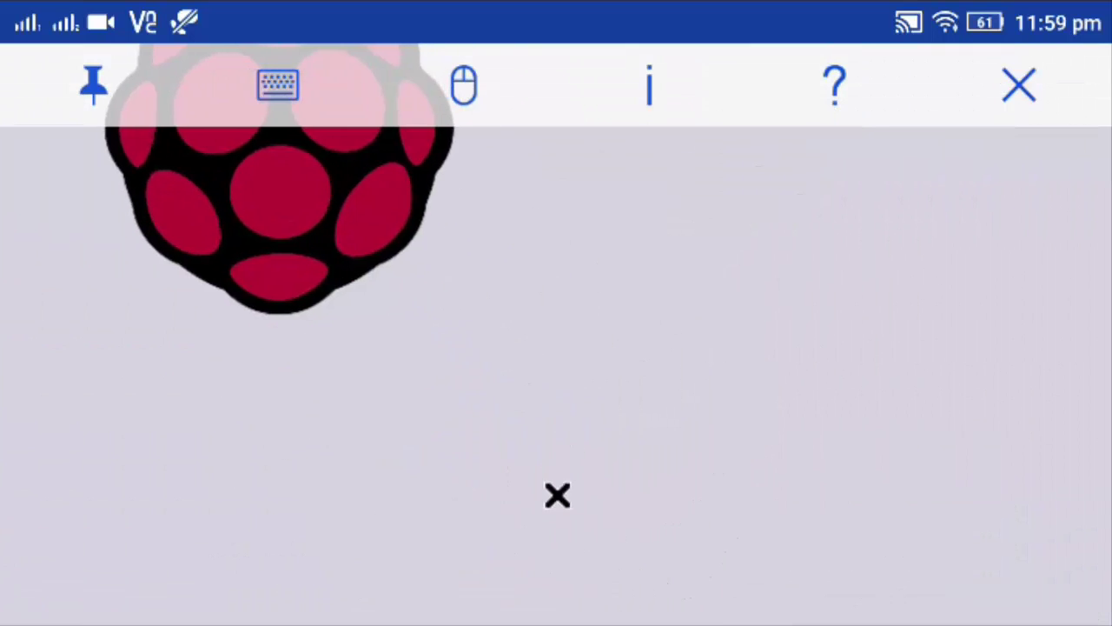
{"action": "scroll", "coordinate": [556, 291], "scroll_direction": "down", "scroll_amount": 3}
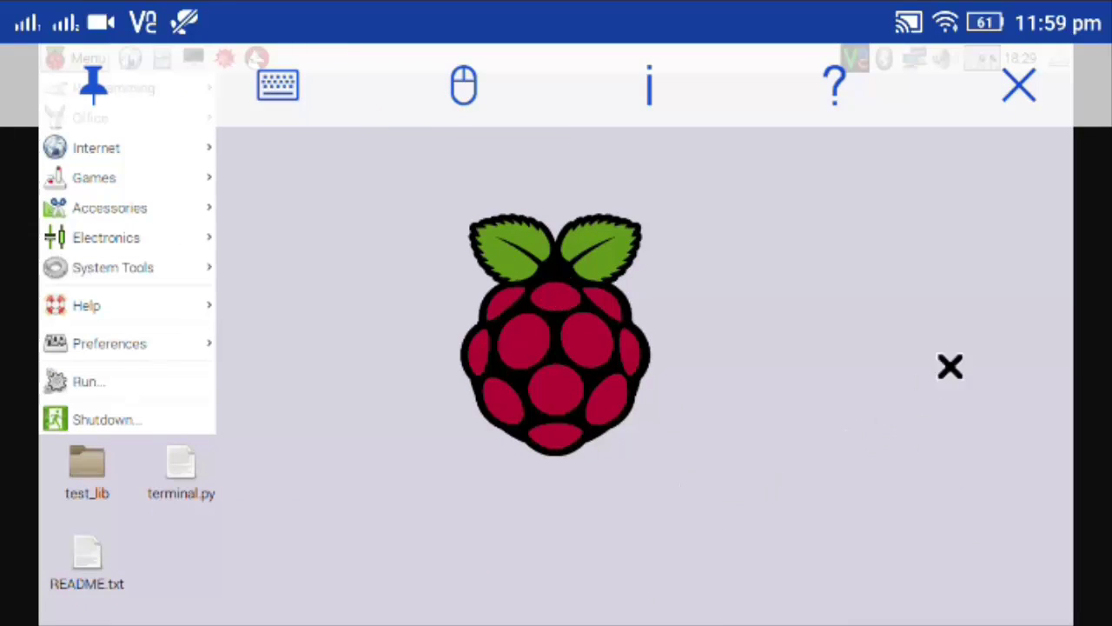
{"action": "left_click", "coordinate": [93, 85]}
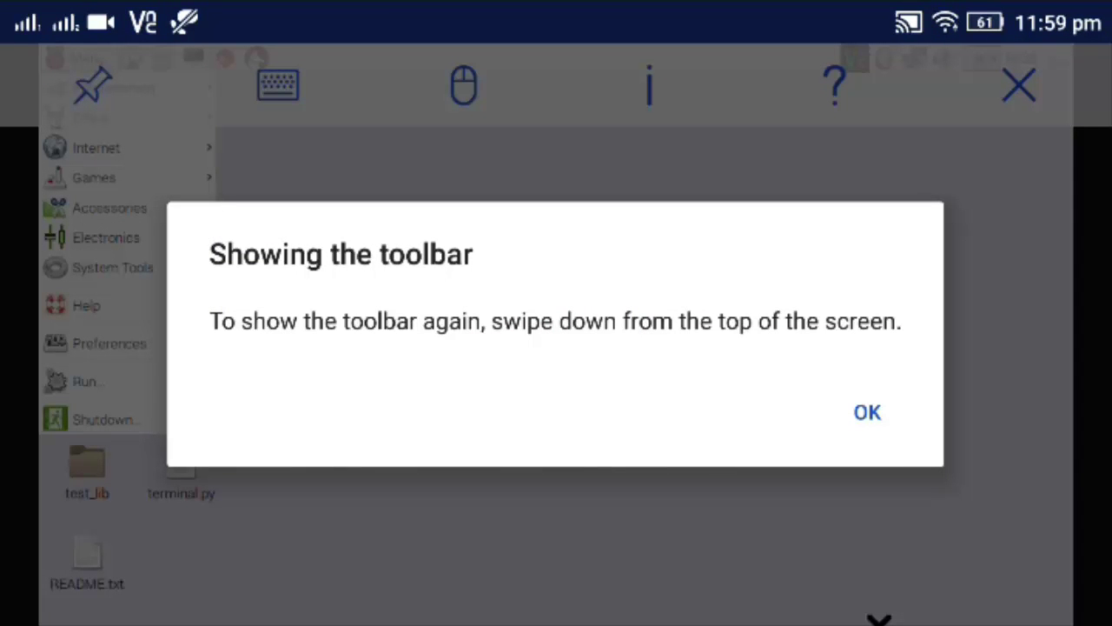
{"action": "left_click", "coordinate": [867, 411]}
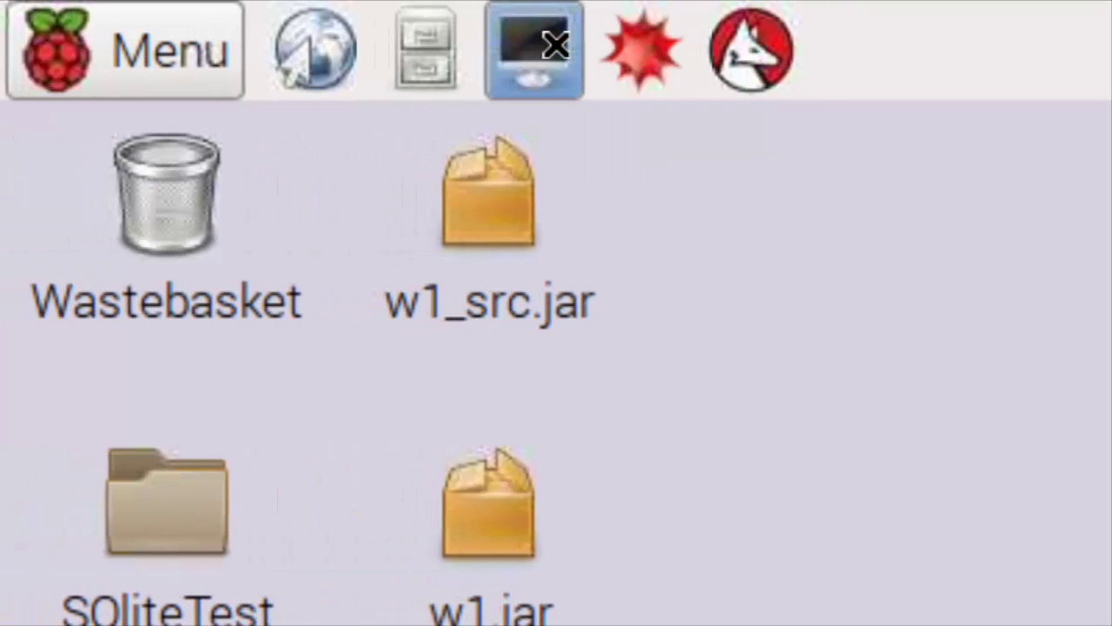
Step: Launch two Pi terminal windows from the taskbar, bring the left one forward, and restore the viewer toolbar
{"action": "double_click", "coordinate": [556, 45]}
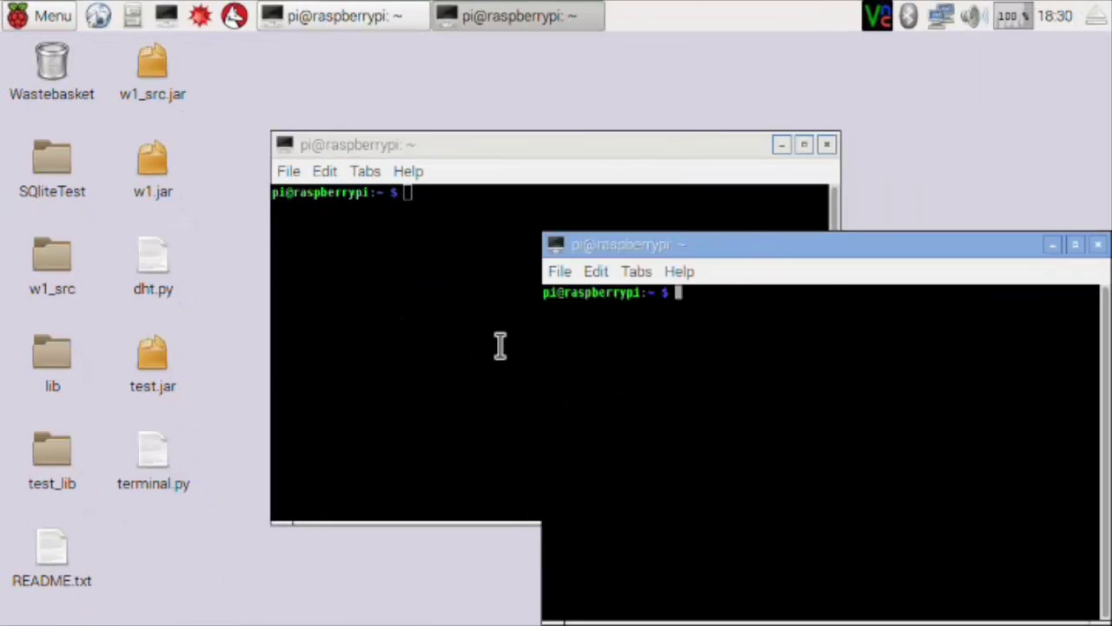
{"action": "left_click", "coordinate": [499, 345]}
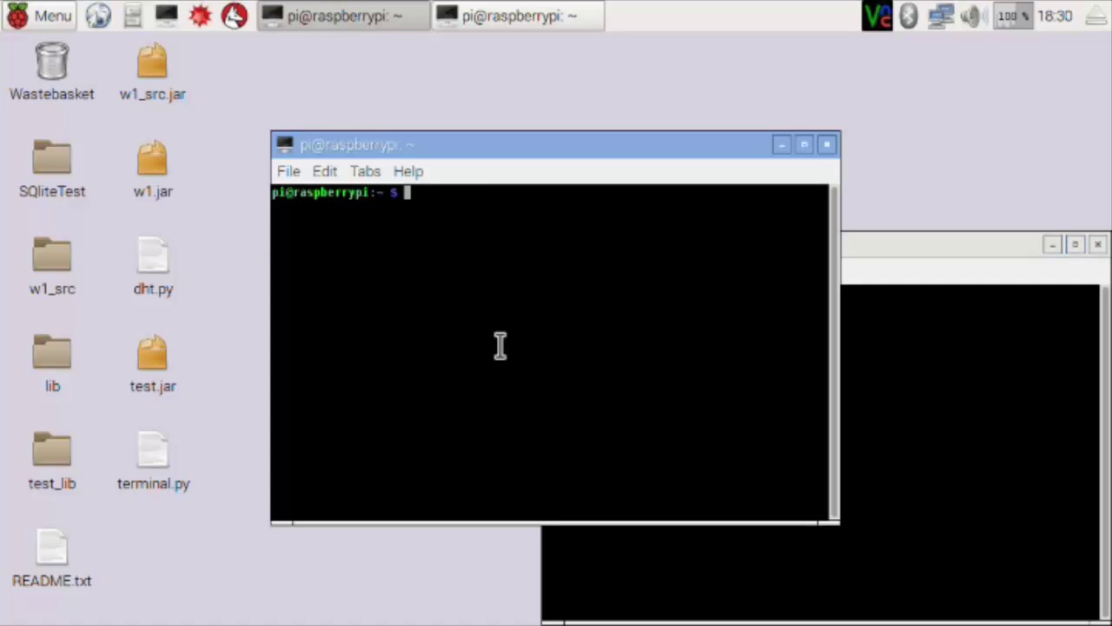
{"action": "triple_click", "coordinate": [500, 345]}
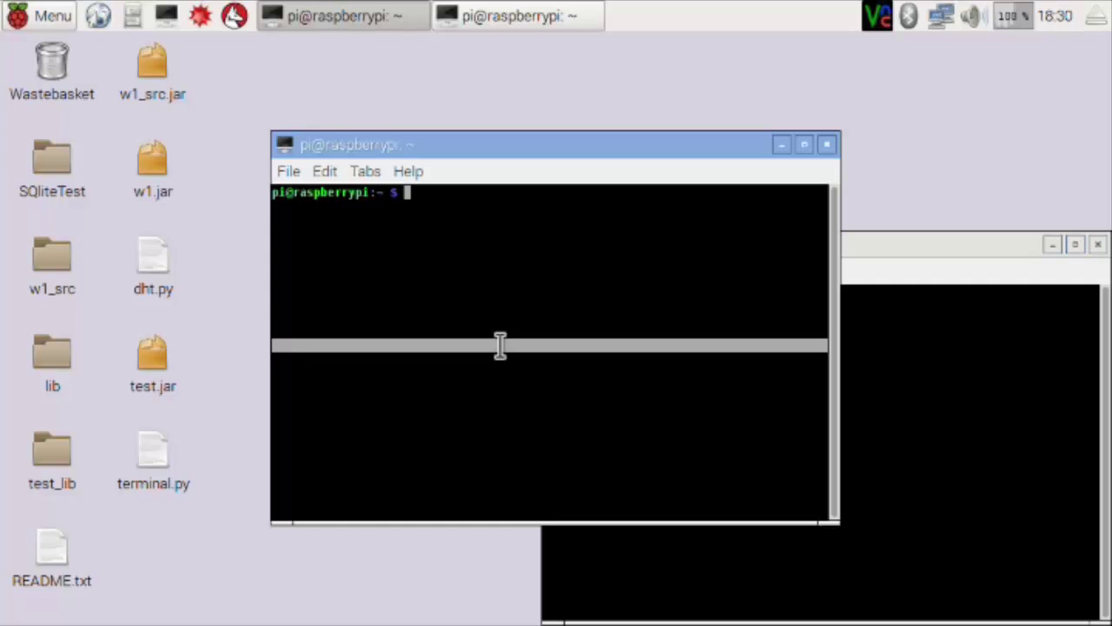
{"action": "left_click", "coordinate": [501, 345]}
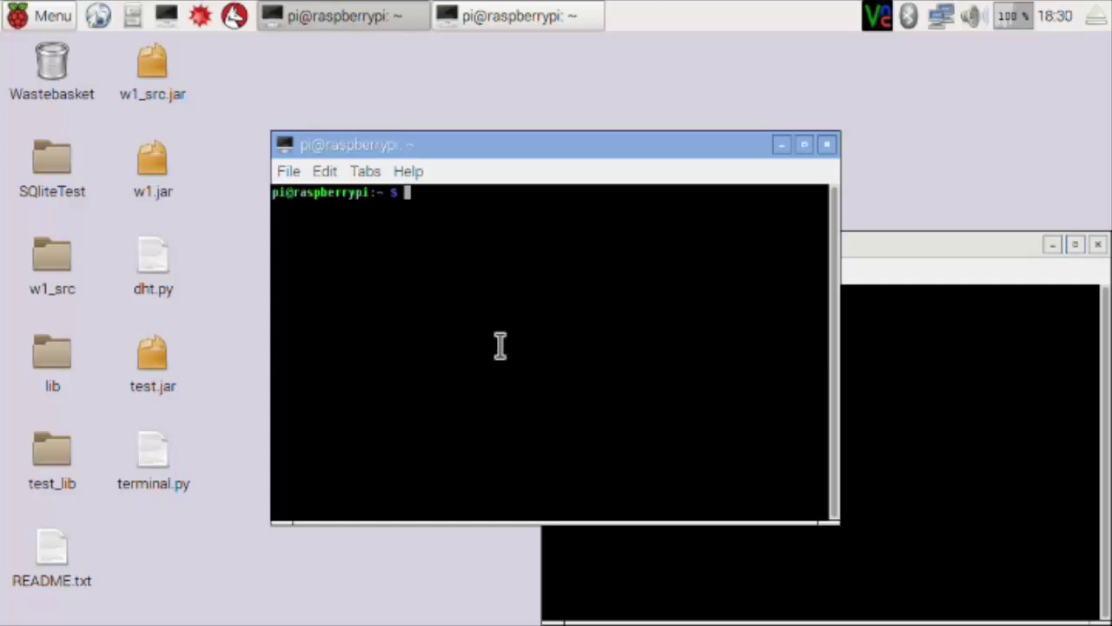
{"action": "left_click", "coordinate": [500, 345]}
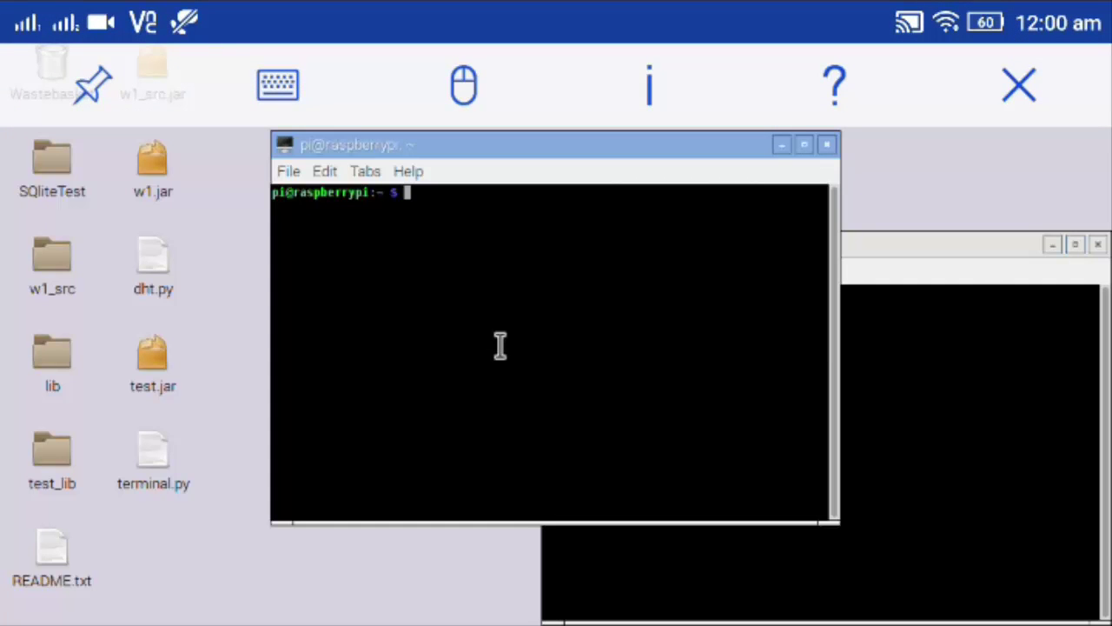
Step: With the extra keys bar shown, open a third terminal via the terminal's right-click New Window option
{"action": "left_click", "coordinate": [278, 84]}
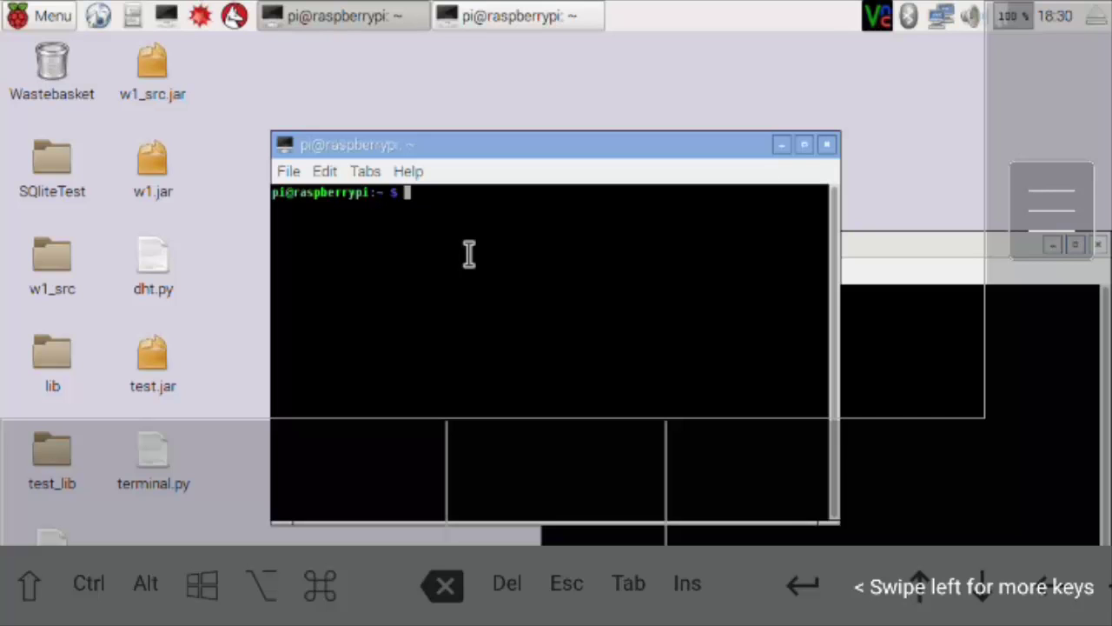
{"action": "right_click", "coordinate": [467, 253]}
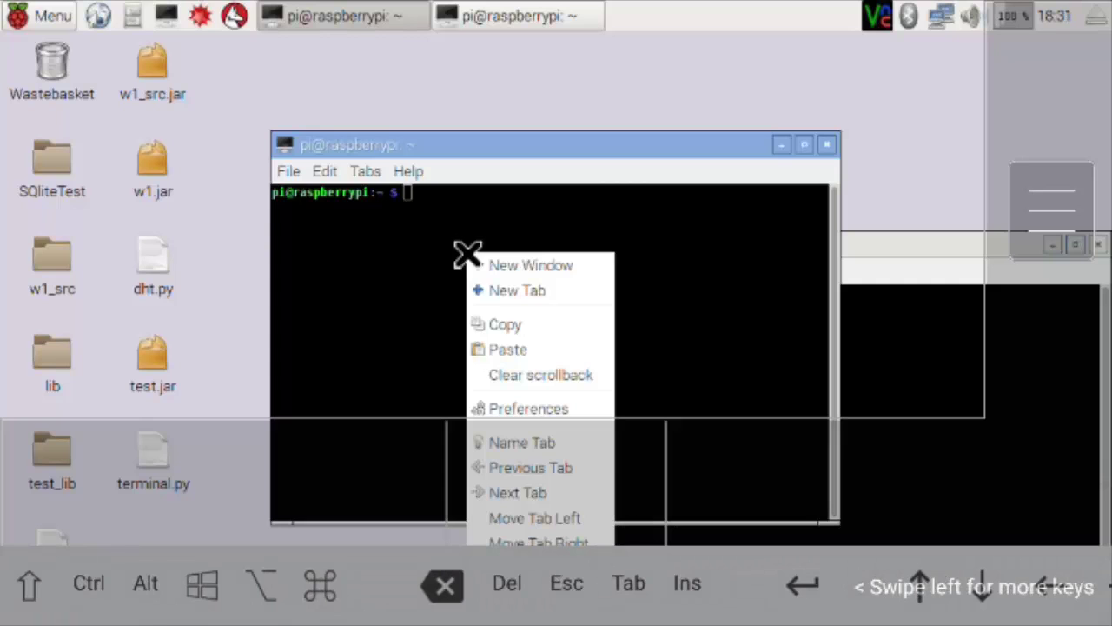
{"action": "left_click", "coordinate": [469, 261]}
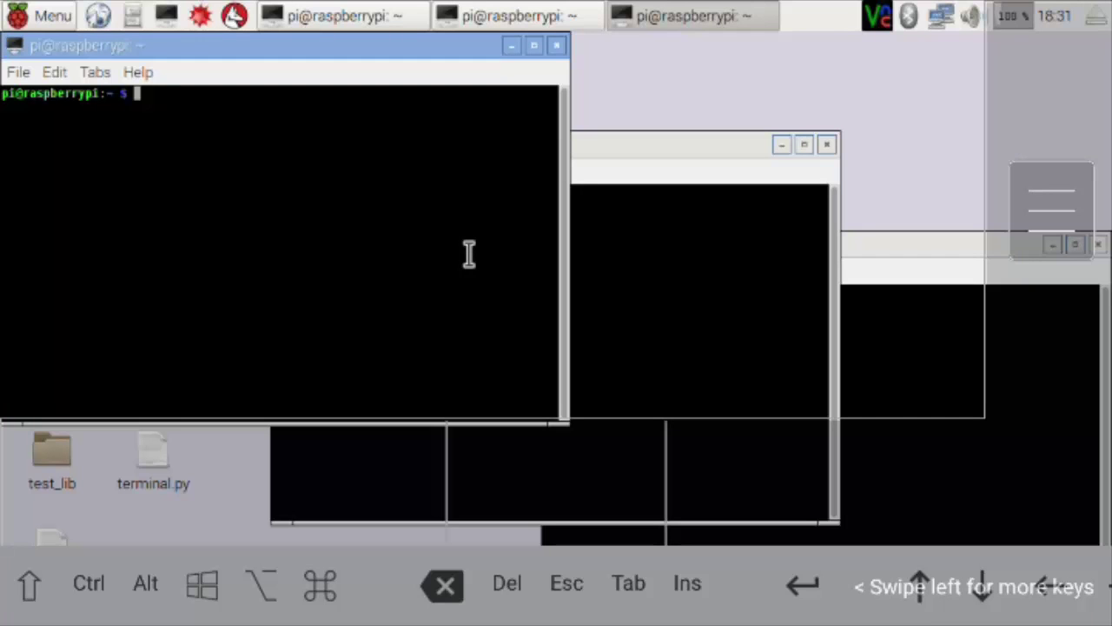
{"action": "scroll", "coordinate": [469, 254], "scroll_direction": "down", "scroll_amount": 1}
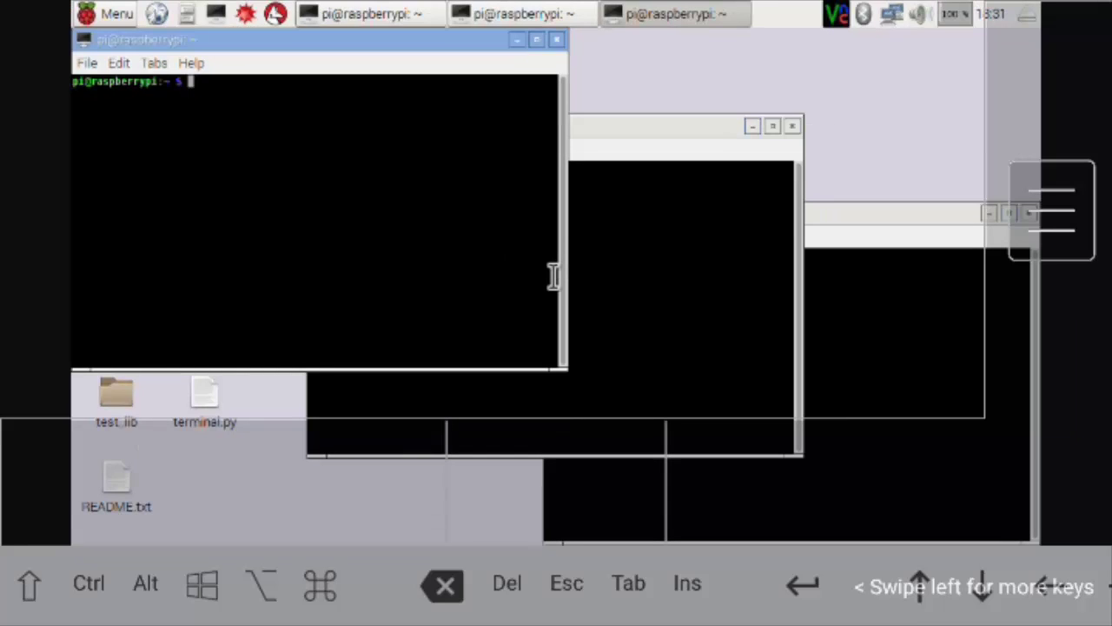